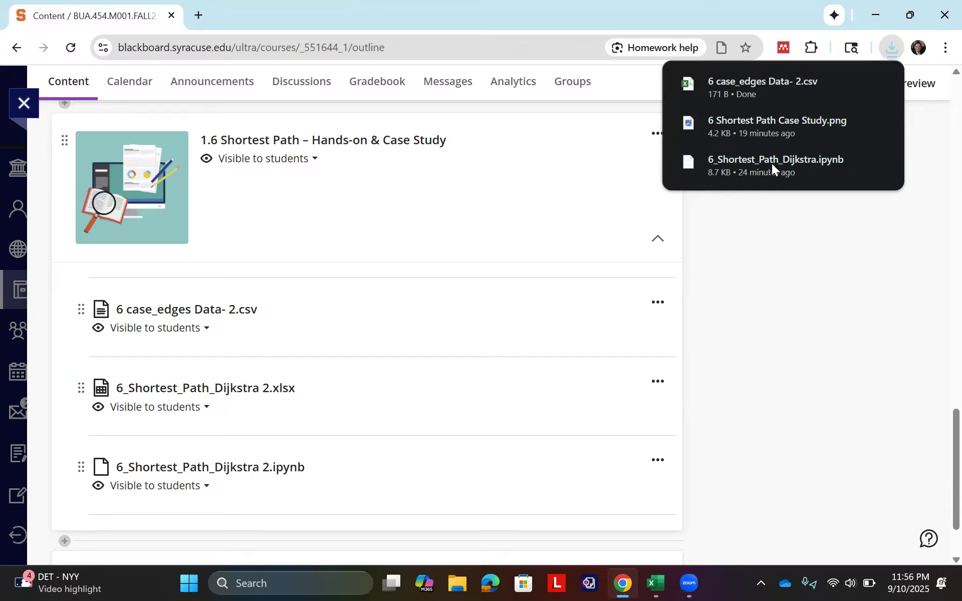
Step: Open the downloaded file 6 case_edges Data- 2.csv in Excel and maximize its window
left_click(767, 86)
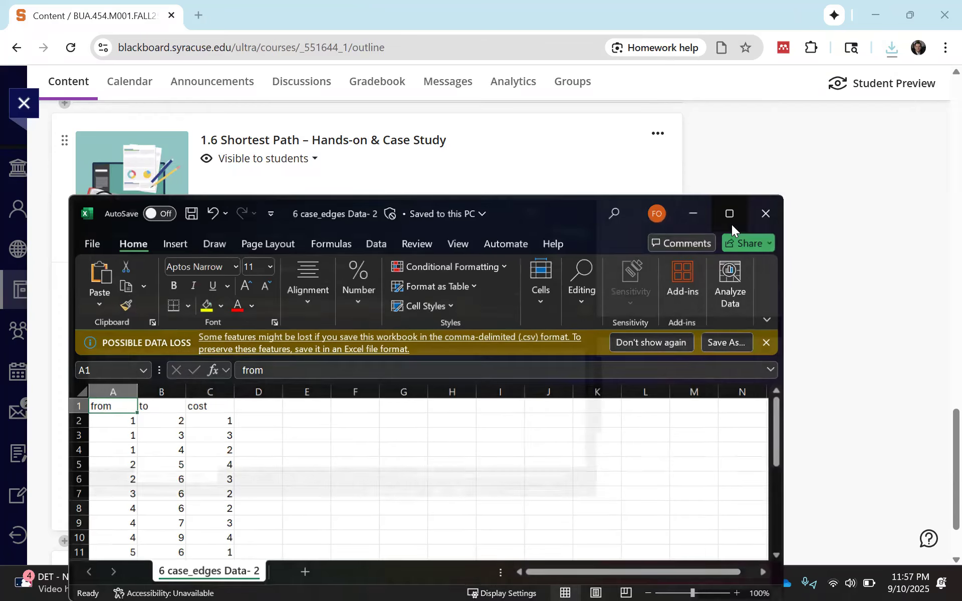
left_click(728, 215)
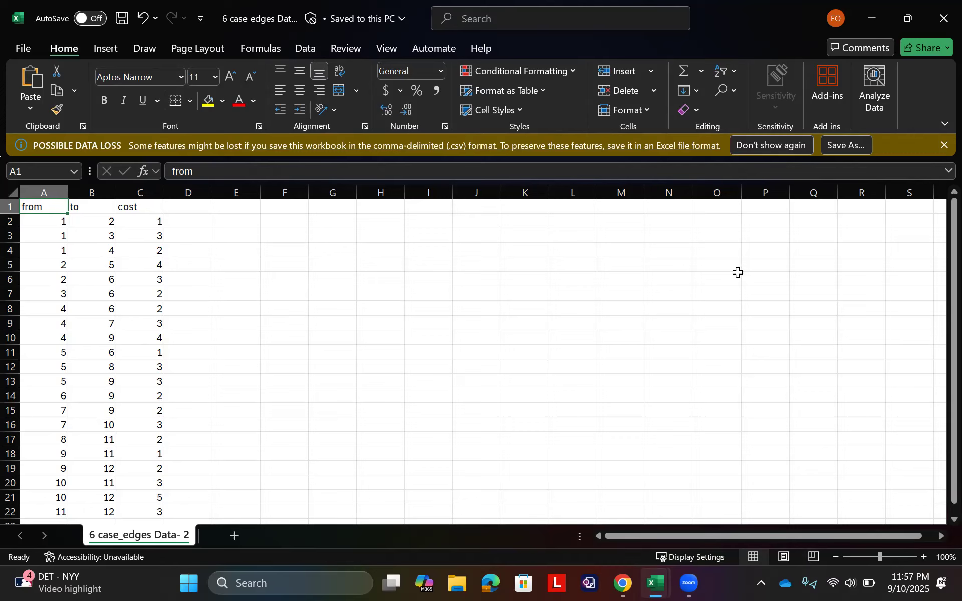
Step: Save the CSV data as an .xlsx workbook named 6 case_edges- 2 in OneDrive - Syracuse University
left_click(839, 150)
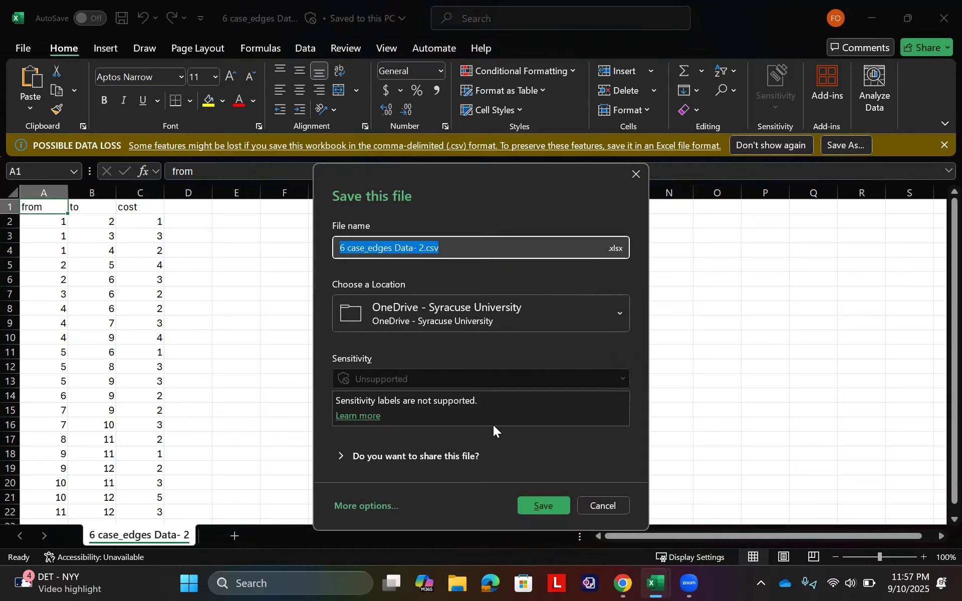
double_click(401, 249)
key("BackSpace")
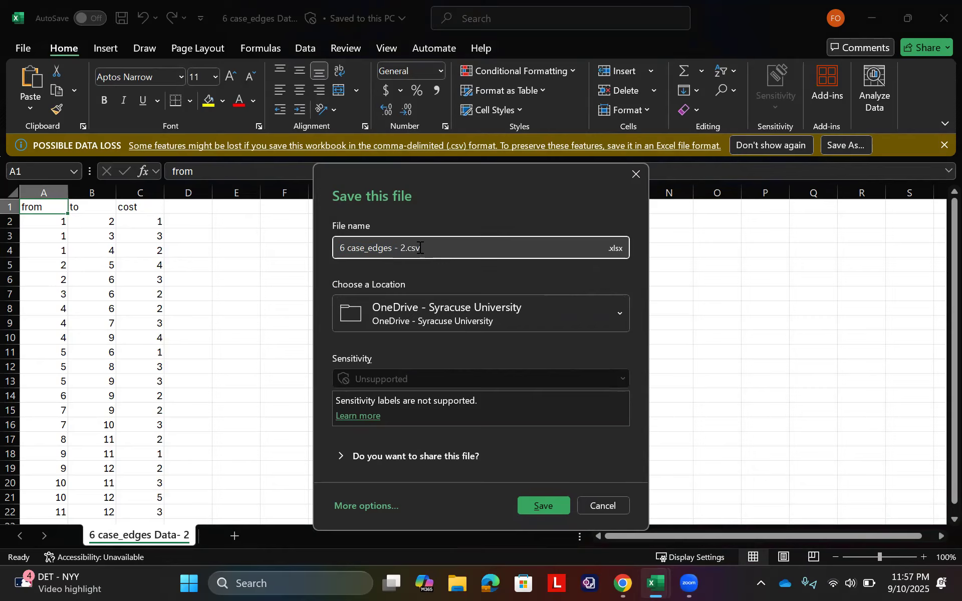
key("BackSpace")
key("Right")
key("Right")
key("Right")
key("Delete")
key("Delete")
key("Delete")
left_click(543, 506)
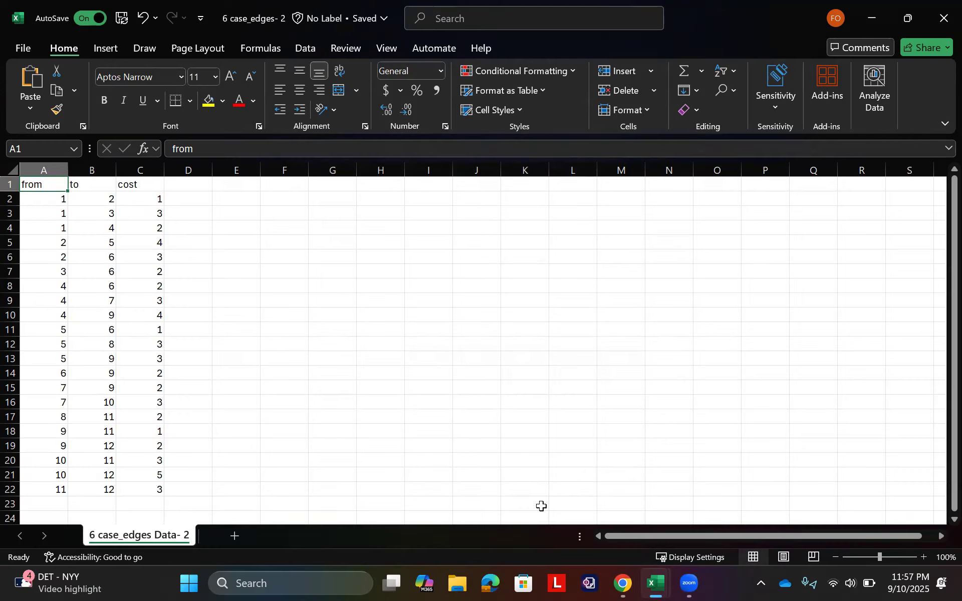
Step: Enter the header Model in cell D1, beside the cost column
left_click(186, 188)
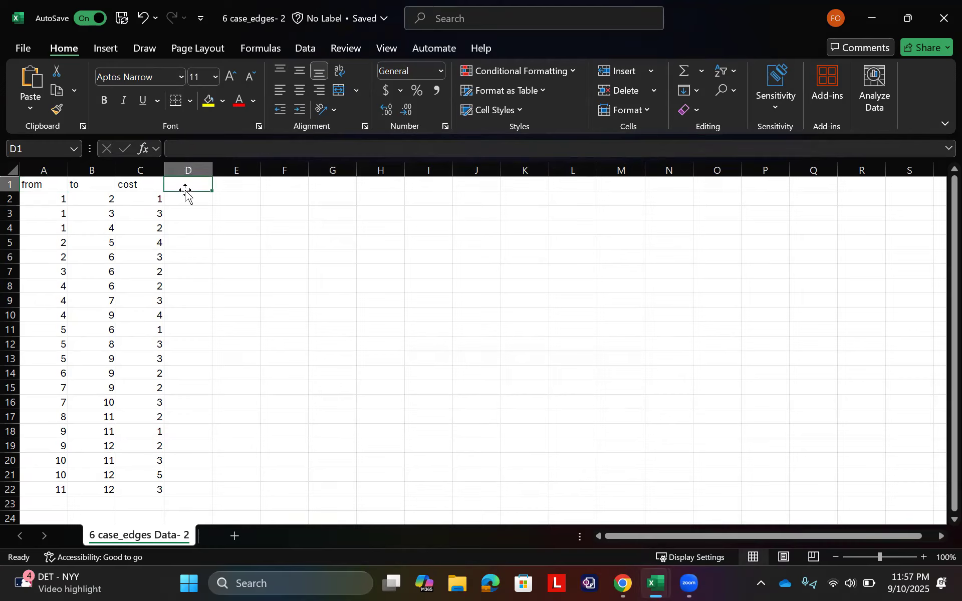
left_click(185, 185)
type("Model")
key("Return")
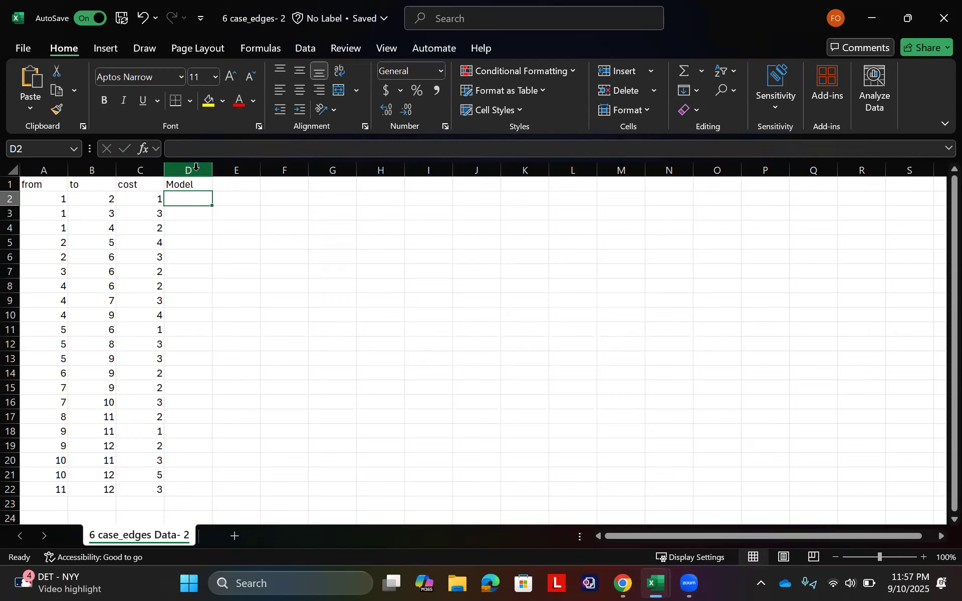
Step: Format the whole Model column D with a light blue fill and bold red text
left_click(195, 168)
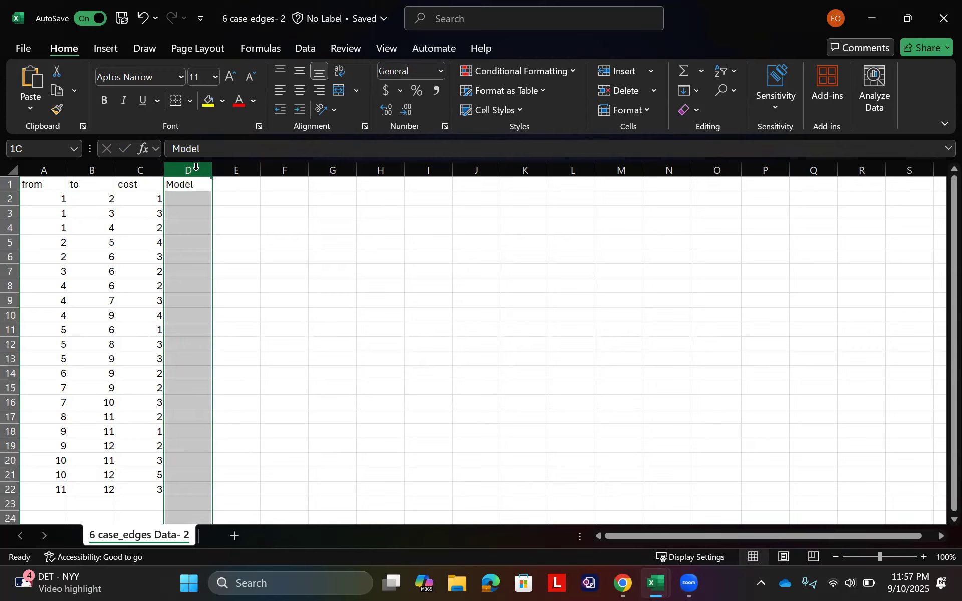
left_click(222, 101)
left_click(363, 200)
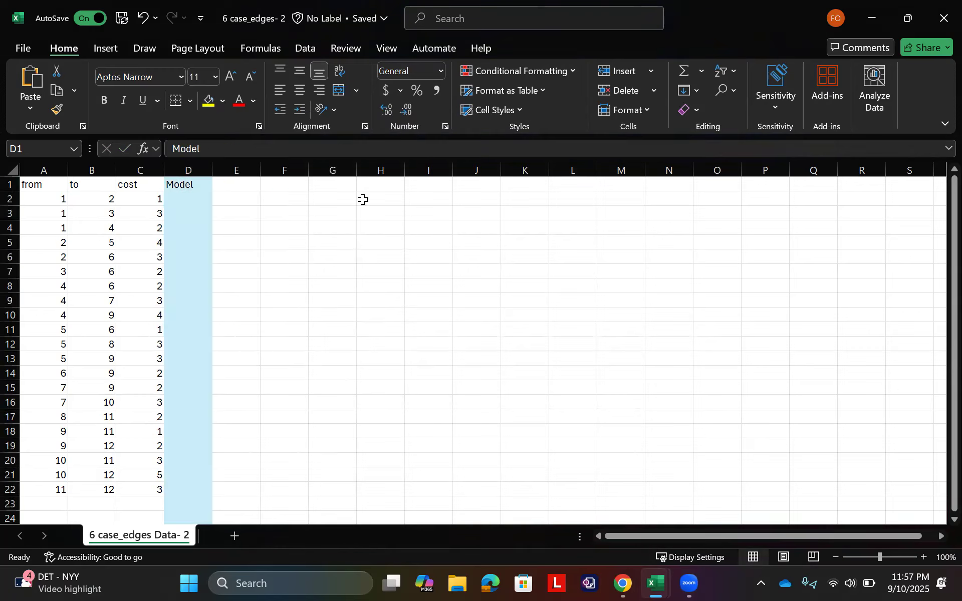
key("ctrl+b")
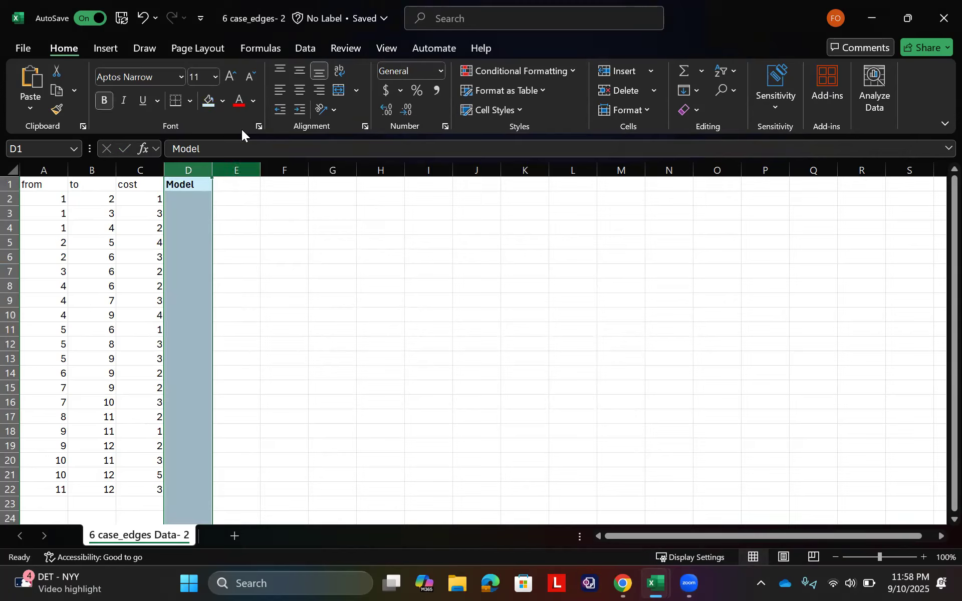
left_click(223, 102)
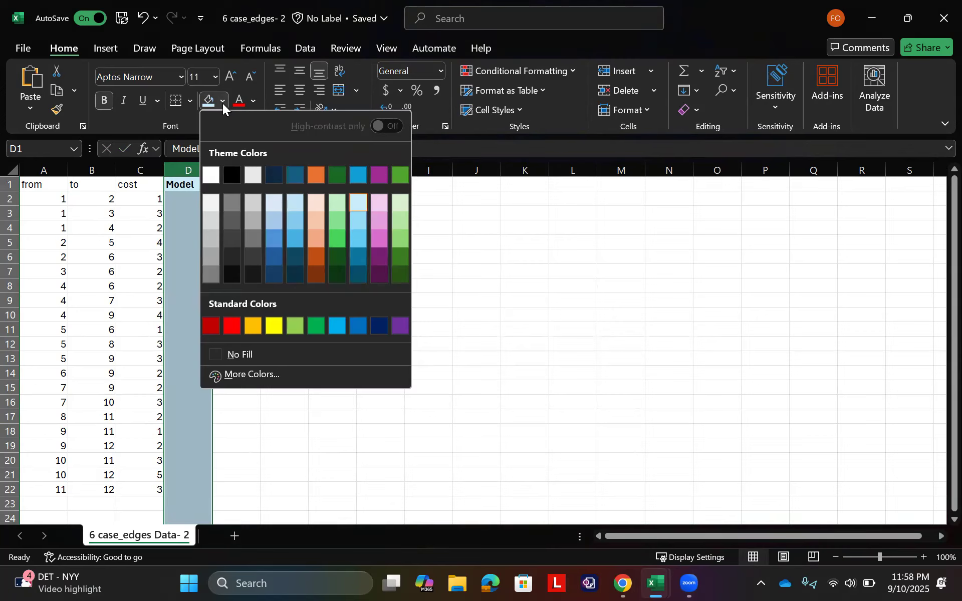
left_click(239, 100)
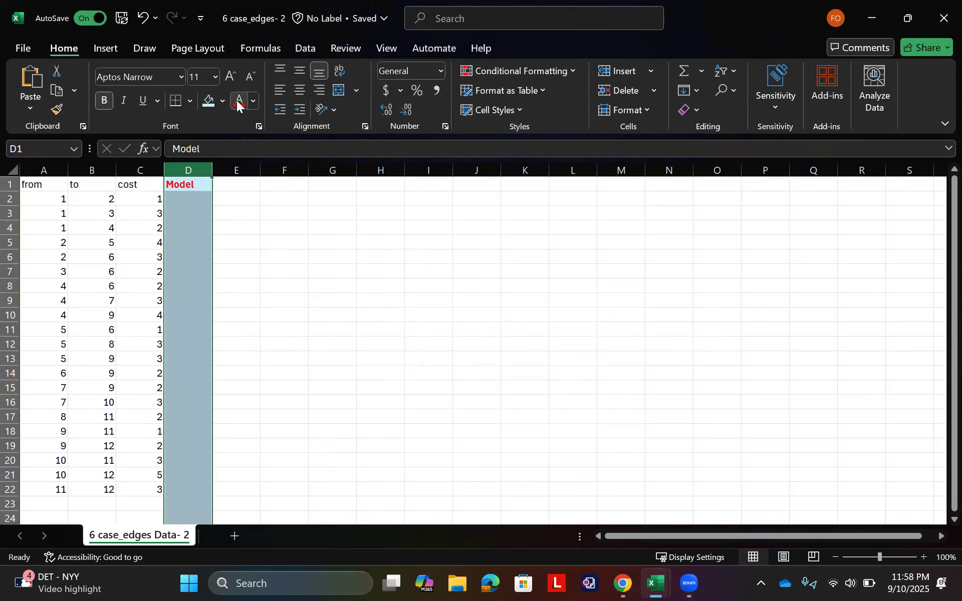
Step: Enter 1 in cell D2 and the label "Objective: Min Cost" in E2
left_click(191, 199)
type("1")
key("Tab")
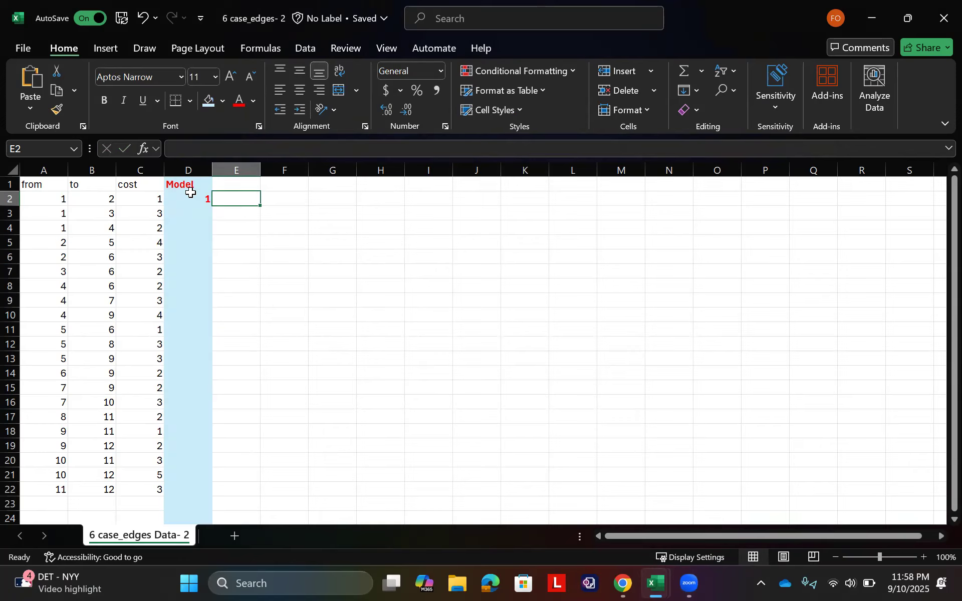
type("Objective")
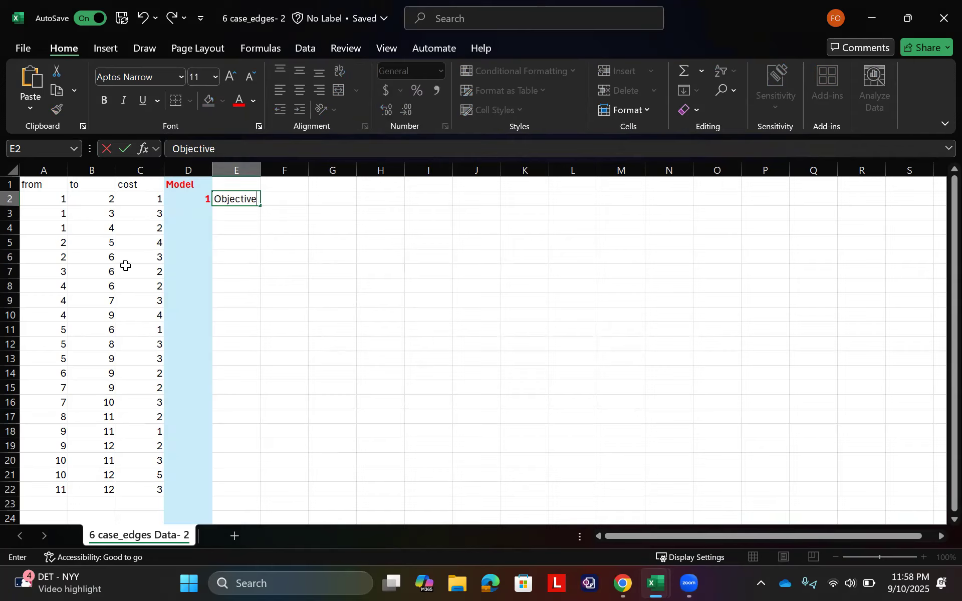
type(": Min Cost")
key("Return")
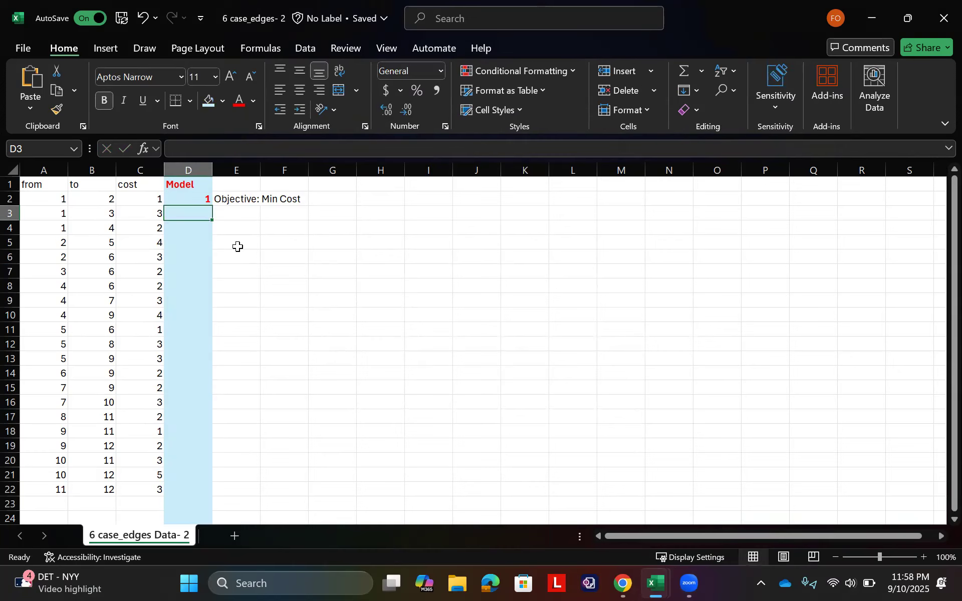
Step: Fill the objective cell E3 with light green
left_click(232, 213)
left_click(222, 101)
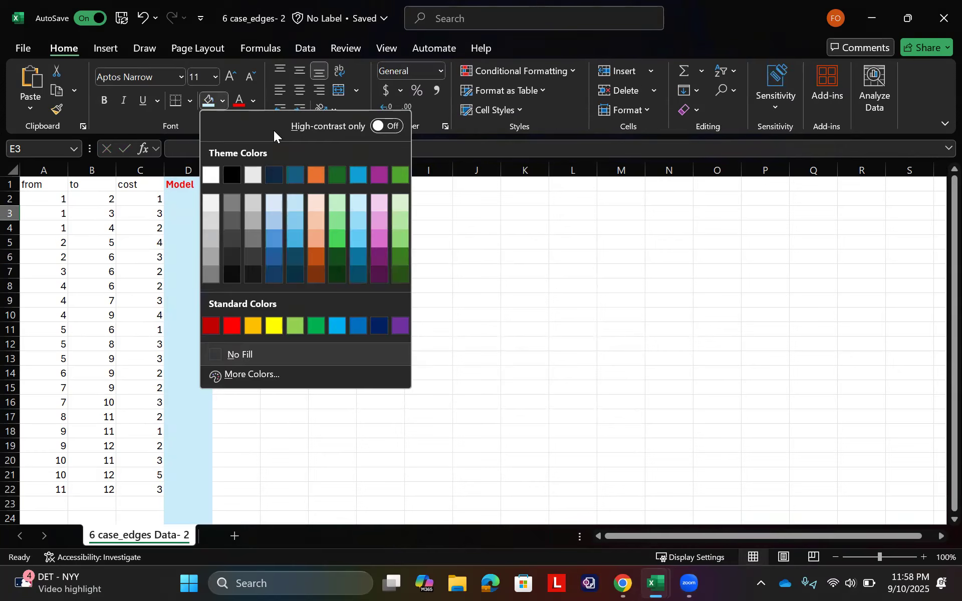
left_click(400, 203)
Step: Enter 2 in cell D5 and the label "Decision Variables" in E5
left_click(215, 241)
left_click(209, 241)
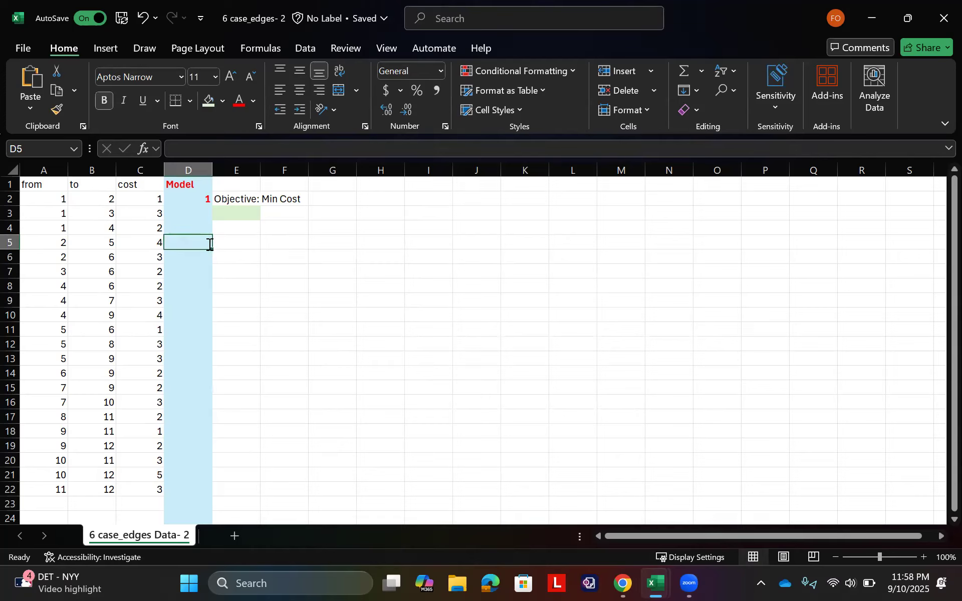
type("2")
key("Tab")
type("Dec")
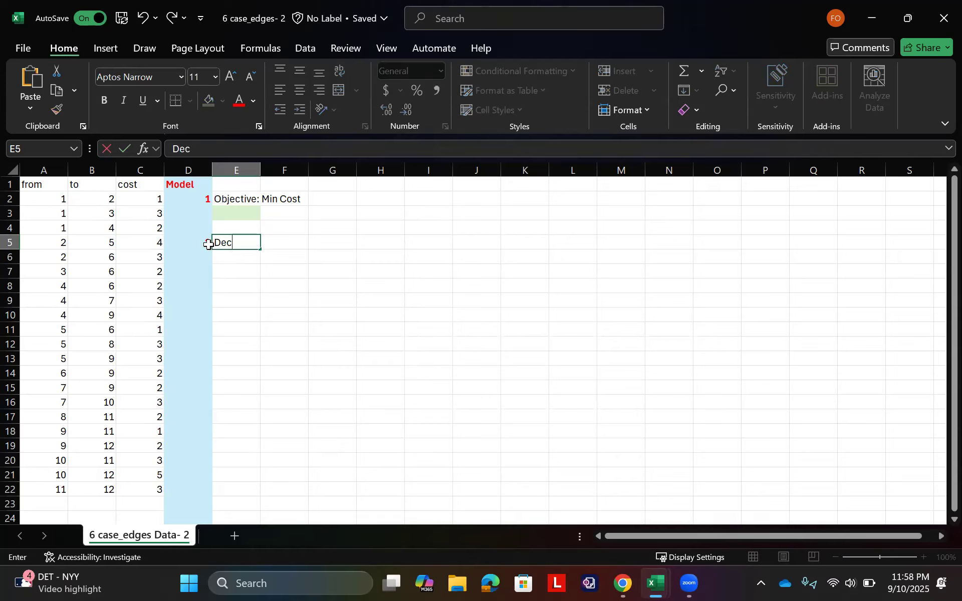
type("ision Variab")
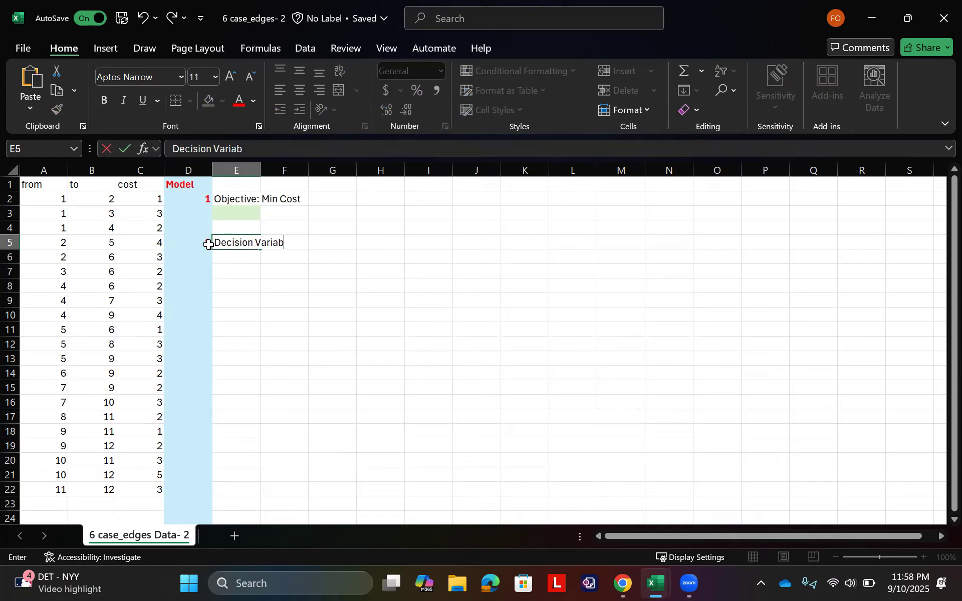
type("les")
key("Return")
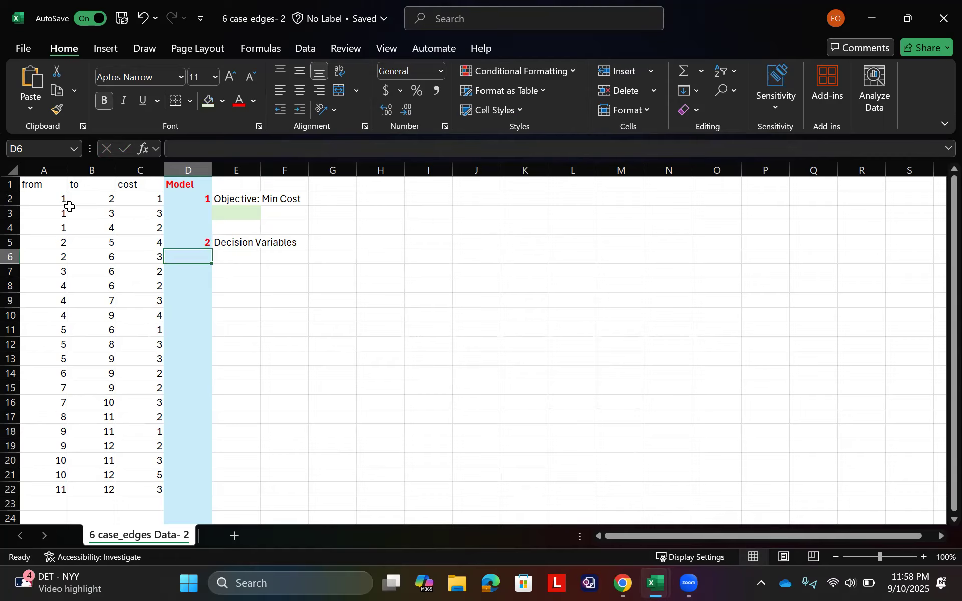
Step: Copy the from and to columns, A1:B22, into the decision variables section starting at E6
left_click_drag(39, 187, 98, 487)
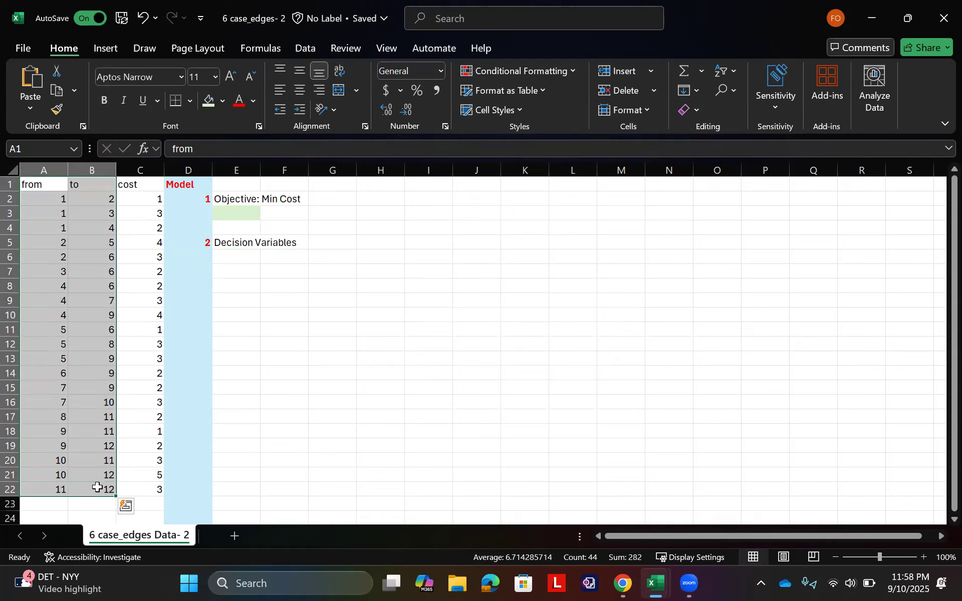
key("ctrl+c")
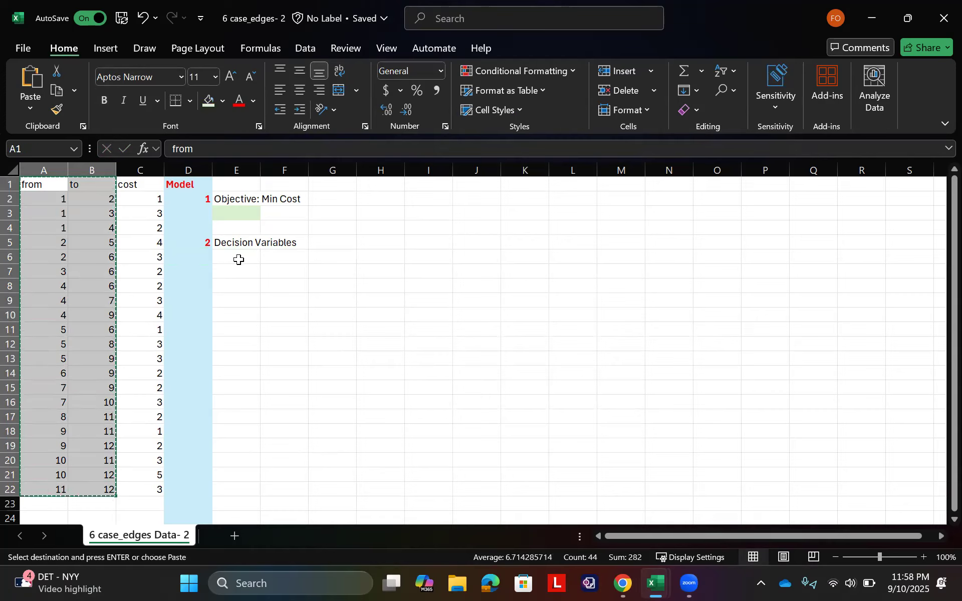
left_click(239, 259)
key("ctrl+v")
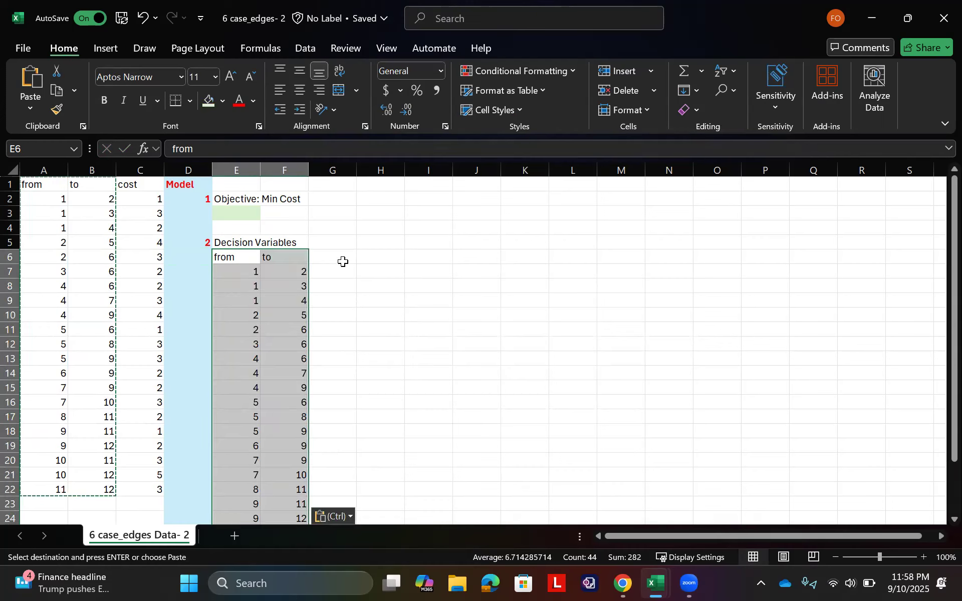
Step: Enter the header "# shipments" in cell G6, beside the copied to column
left_click(338, 255)
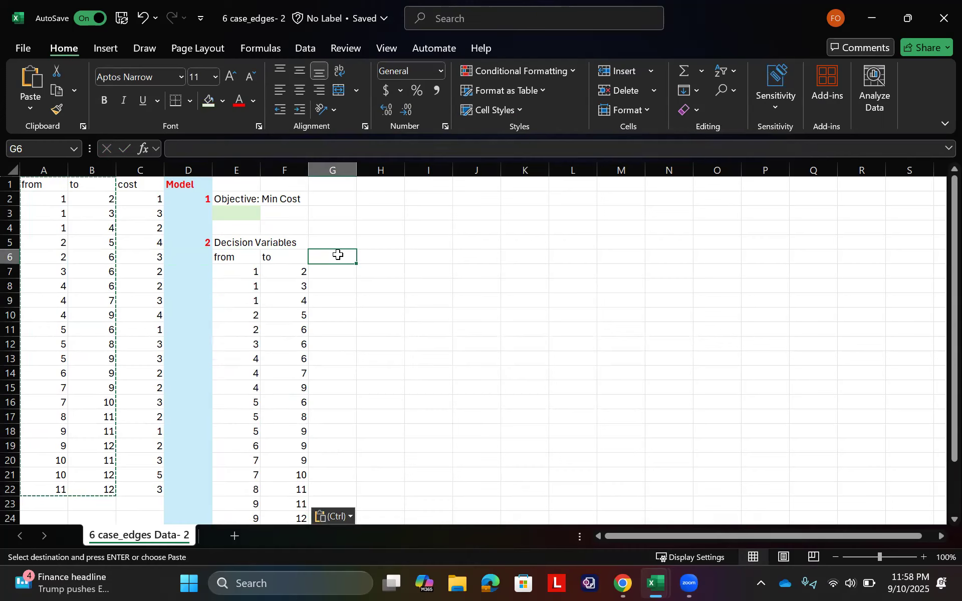
type("D")
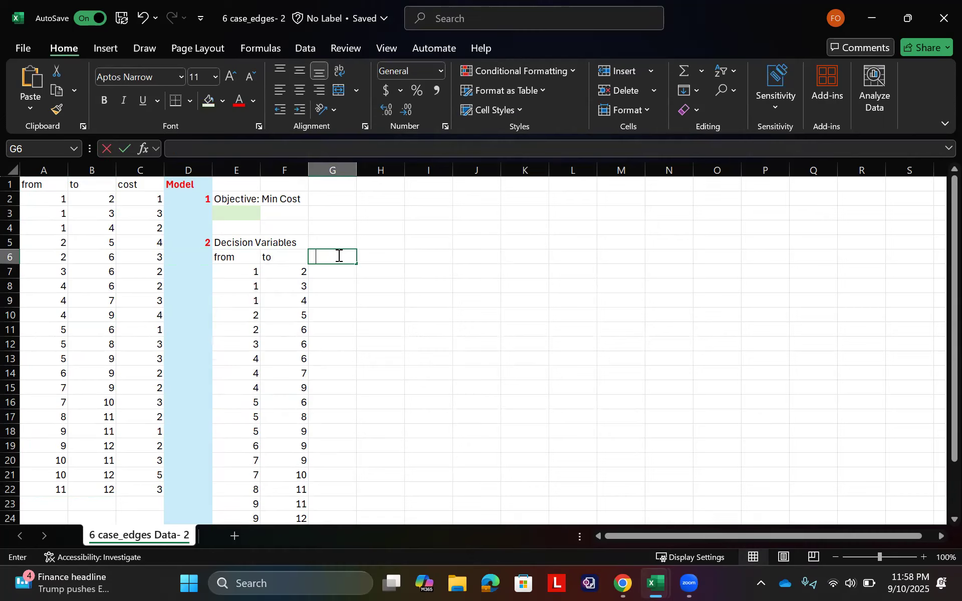
key("BackSpace")
type("3")
key("BackSpace")
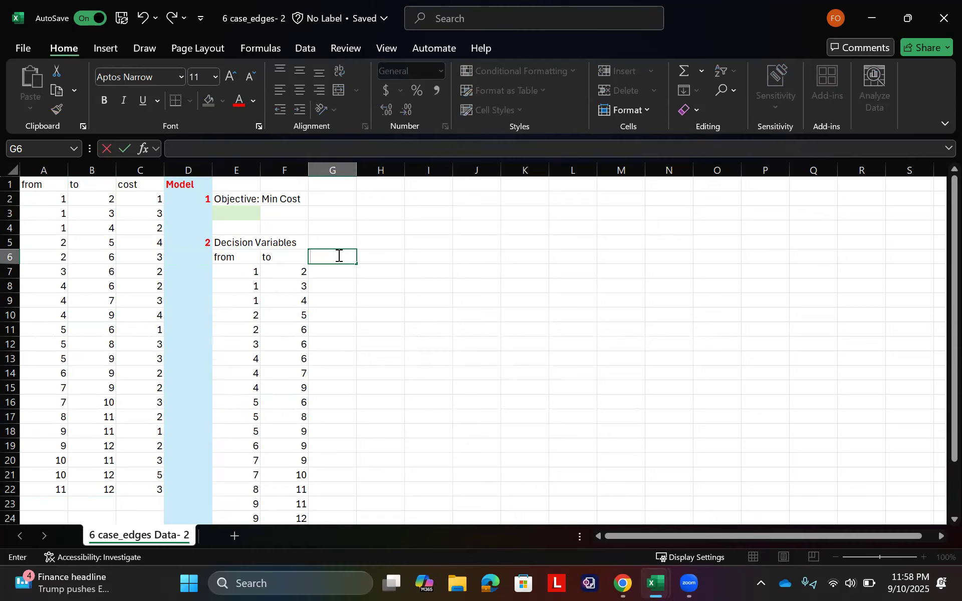
type("# shipments")
key("Return")
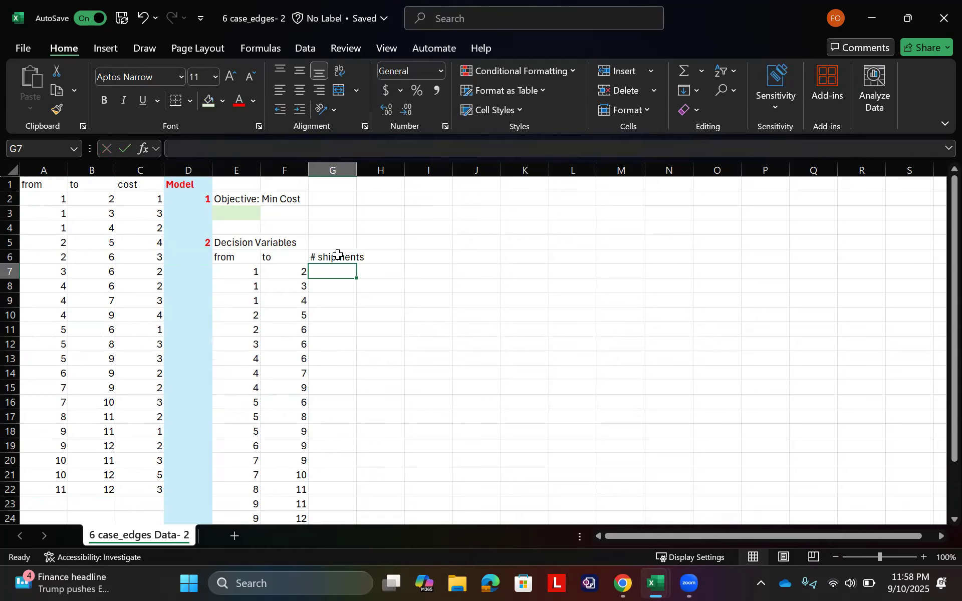
Step: Fill the shipment decision cells G7:G27 with yellow
key("shift+Down")
key("shift+Down")
key("shift+Down")
key("shift+Down")
key("shift+Down")
key("shift+Down")
key("shift+Down")
key("shift+Down")
key("shift+Down")
key("shift+Down")
key("shift+Down")
key("shift+Down")
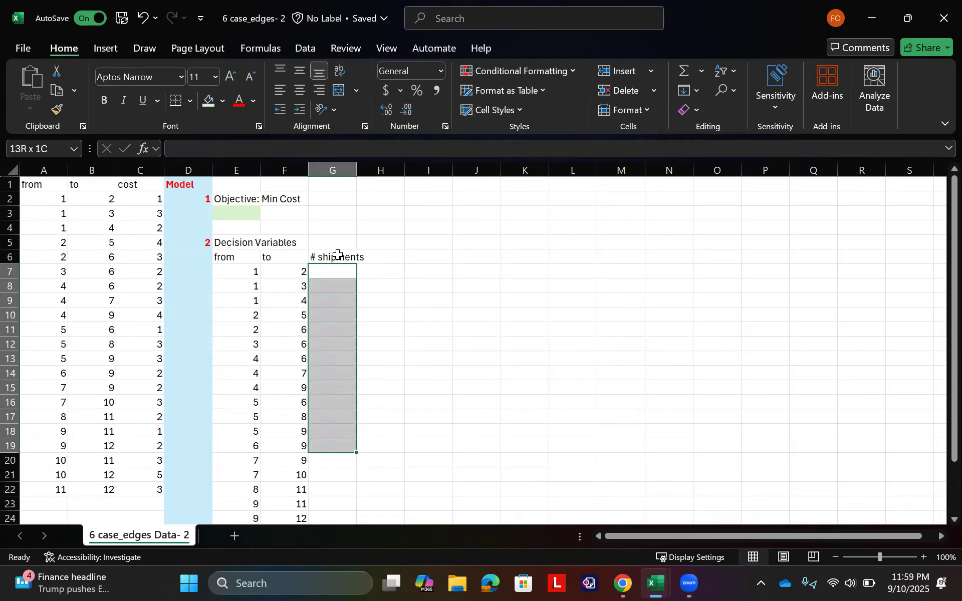
key("shift+Down")
key("shift+Down")
key("shift+Down")
key("shift+Down")
key("shift+Down")
key("shift+Down")
key("shift+Down")
key("shift+Down")
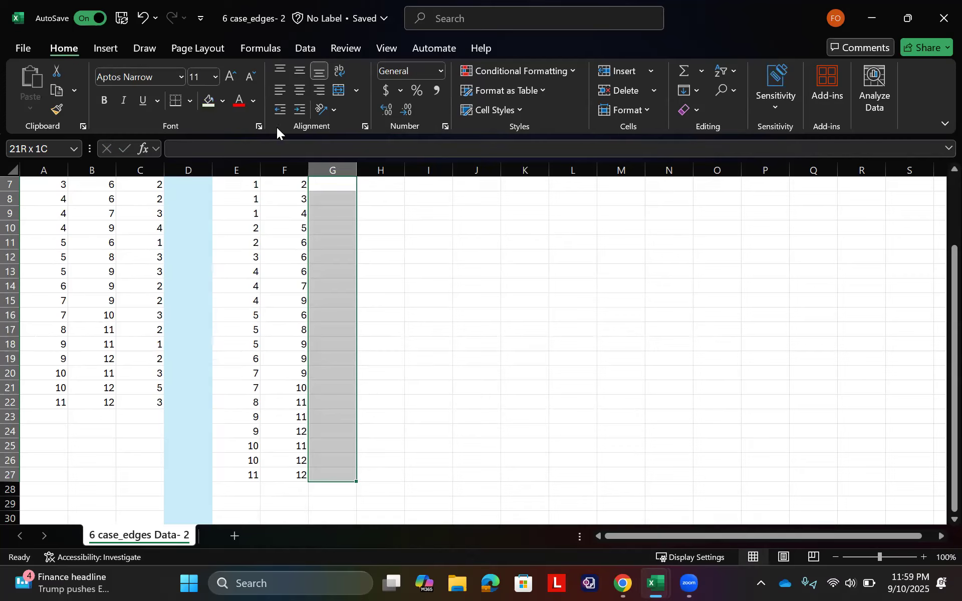
left_click(221, 103)
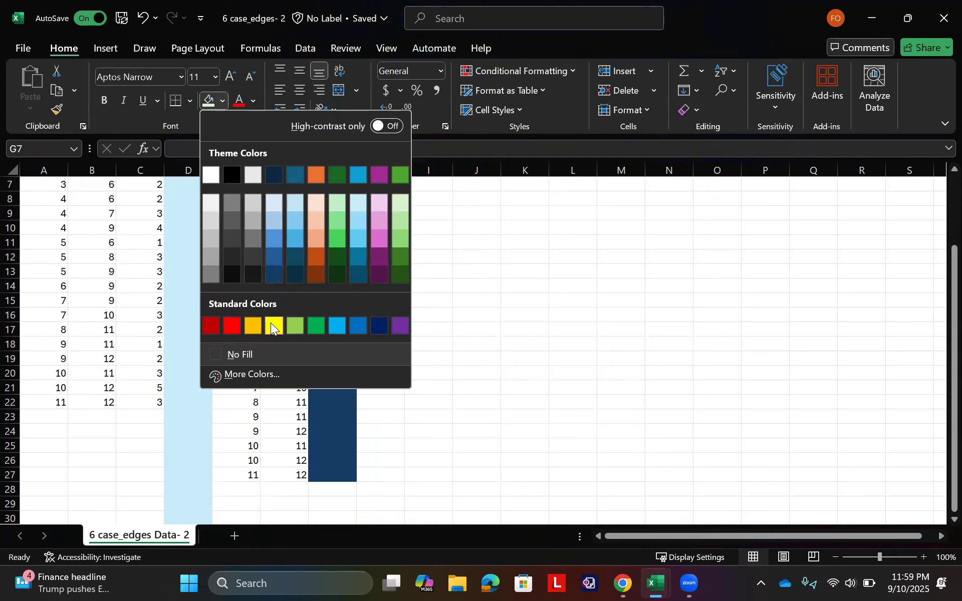
left_click(270, 322)
scroll(235, 321, "up", 2)
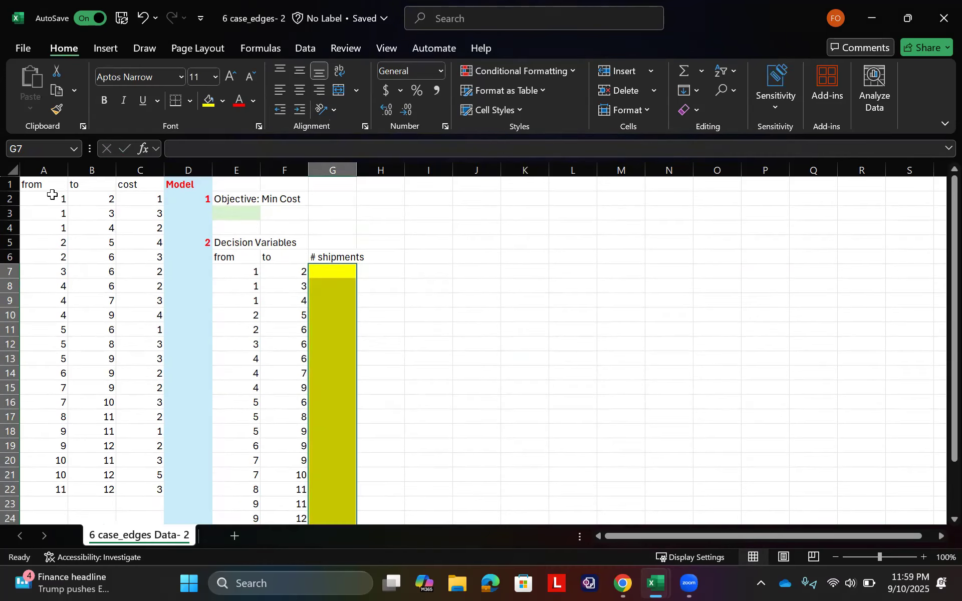
Step: Check the count of edges in the from column and review the full list of decision variable cells
left_click(52, 197)
key("ctrl+shift+Down")
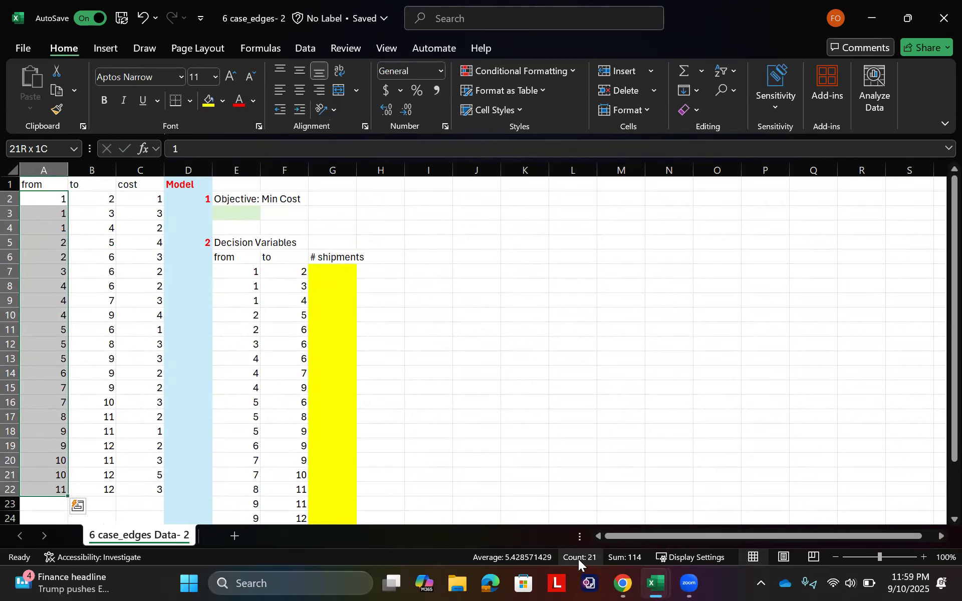
left_click(432, 375)
scroll(317, 296, "down", 1)
scroll(316, 296, "up", 1)
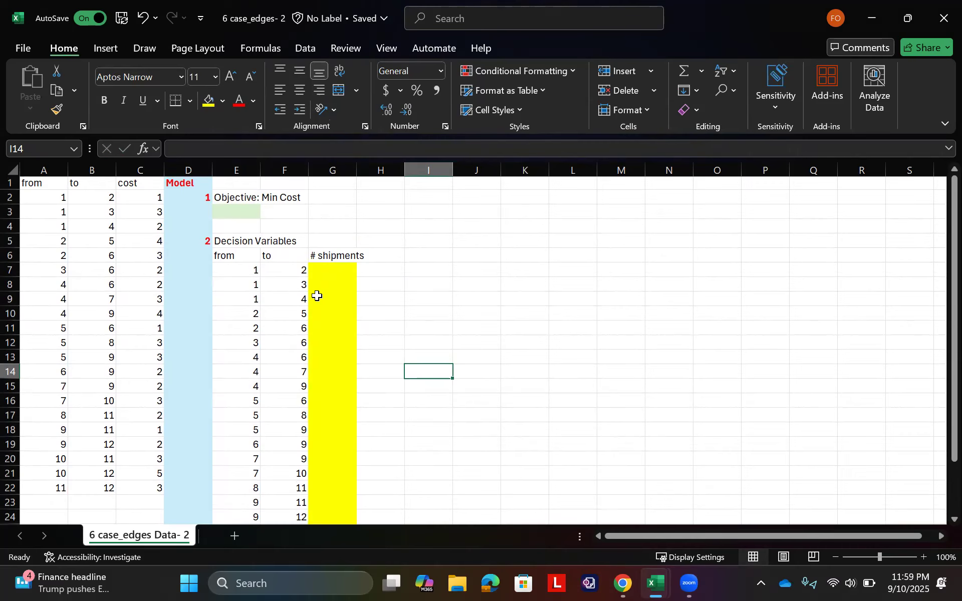
scroll(317, 295, "down", 3)
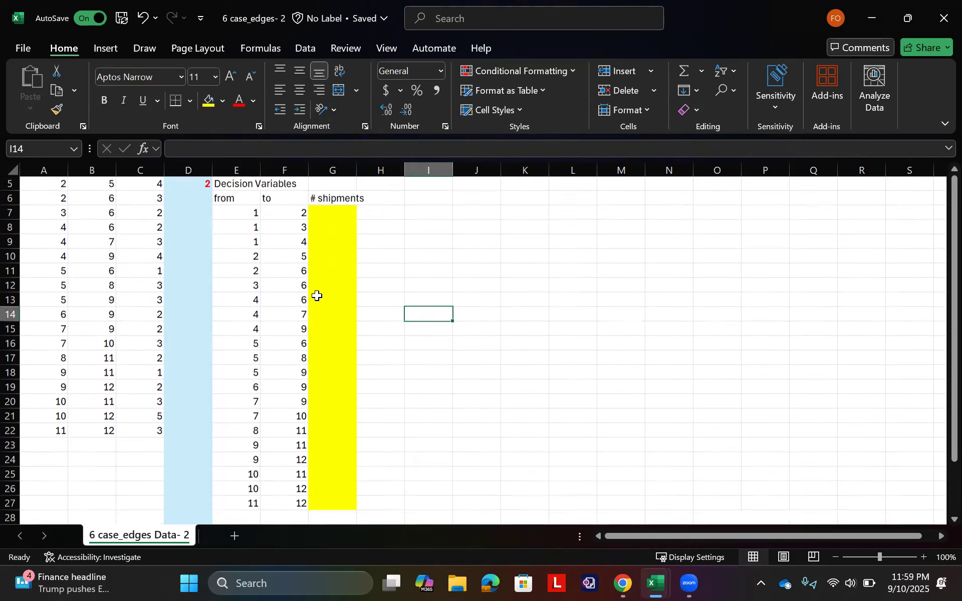
scroll(317, 295, "up", 3)
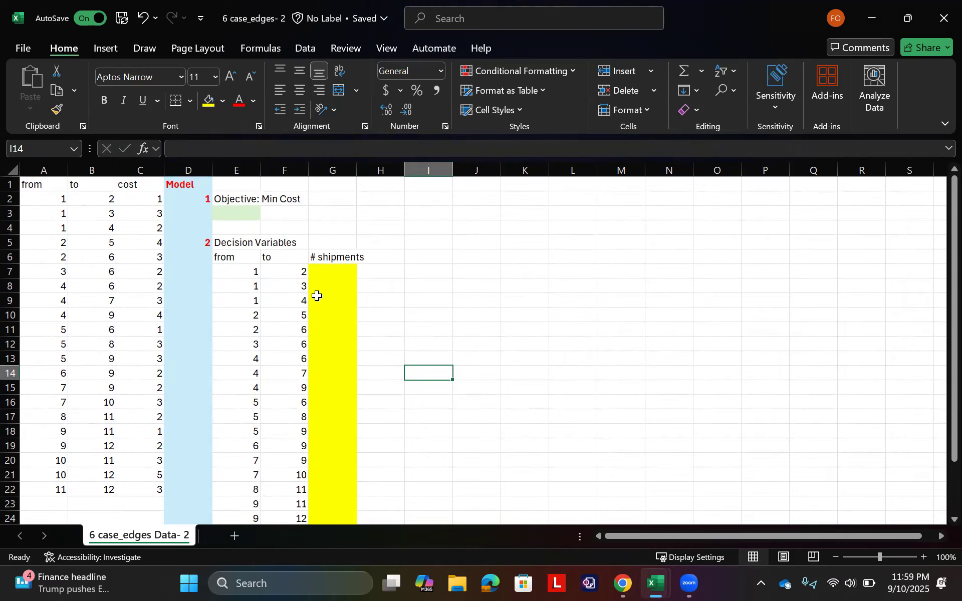
Step: Start the constraints section below the decision variables, with number 3 in D29 and the label "S.T" in E29
scroll(317, 296, "down", 3)
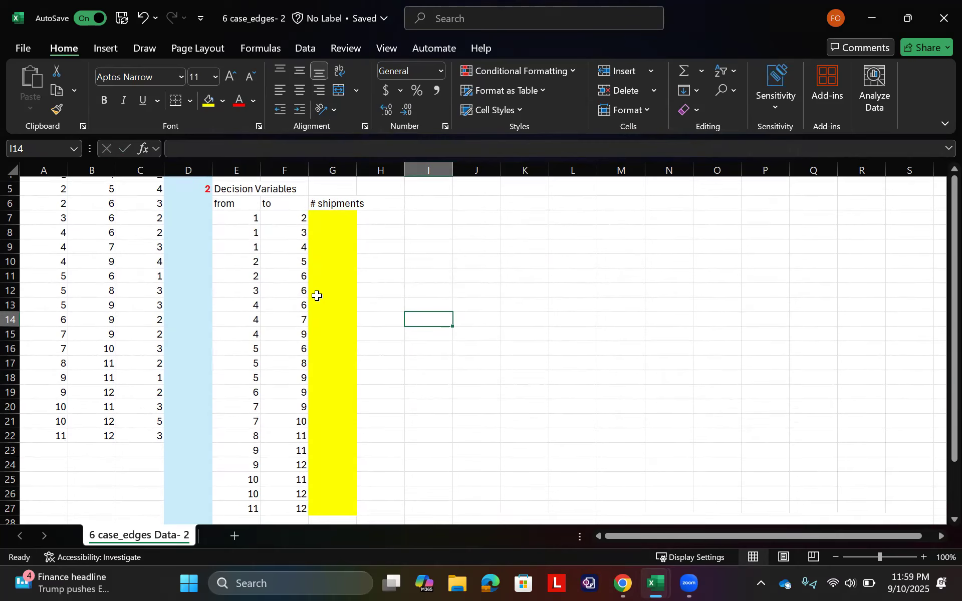
scroll(317, 295, "up", 3)
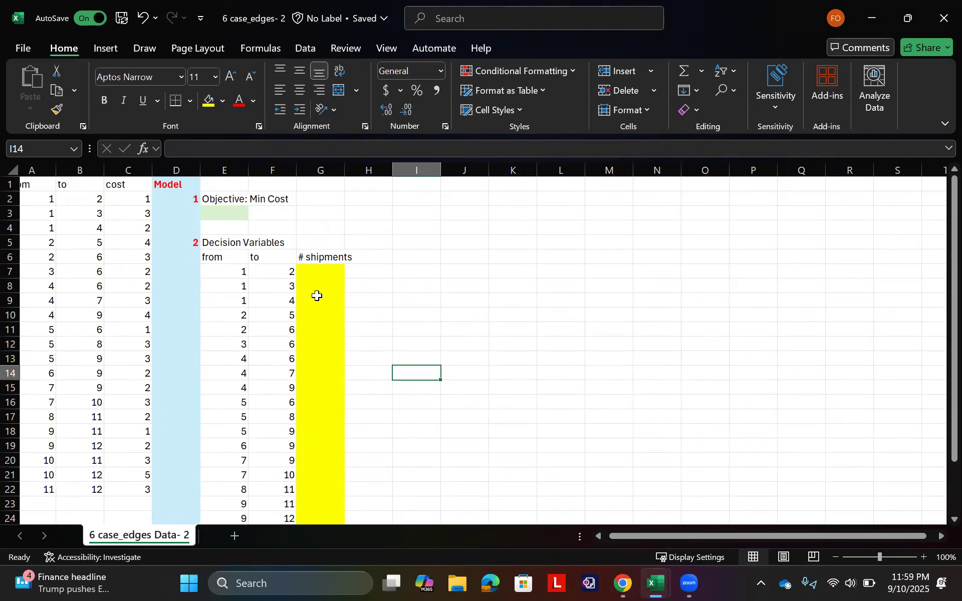
scroll(316, 296, "down", 4)
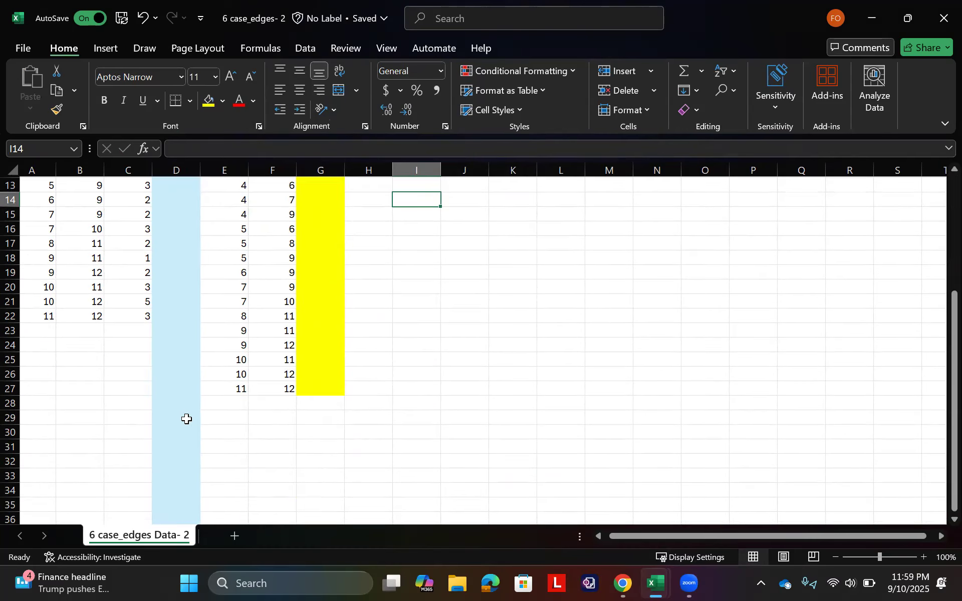
left_click(187, 418)
type("3")
key("Tab")
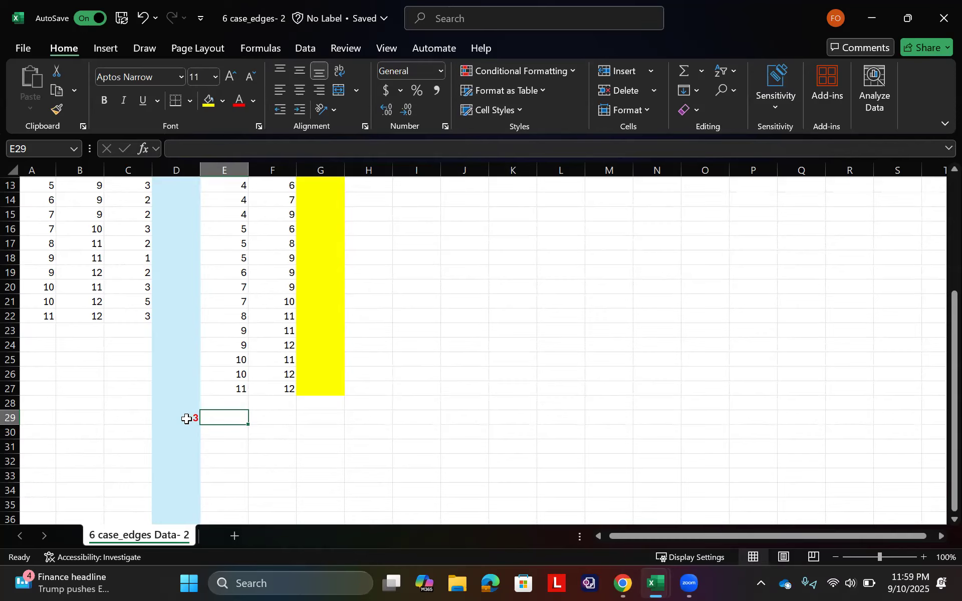
type("S")
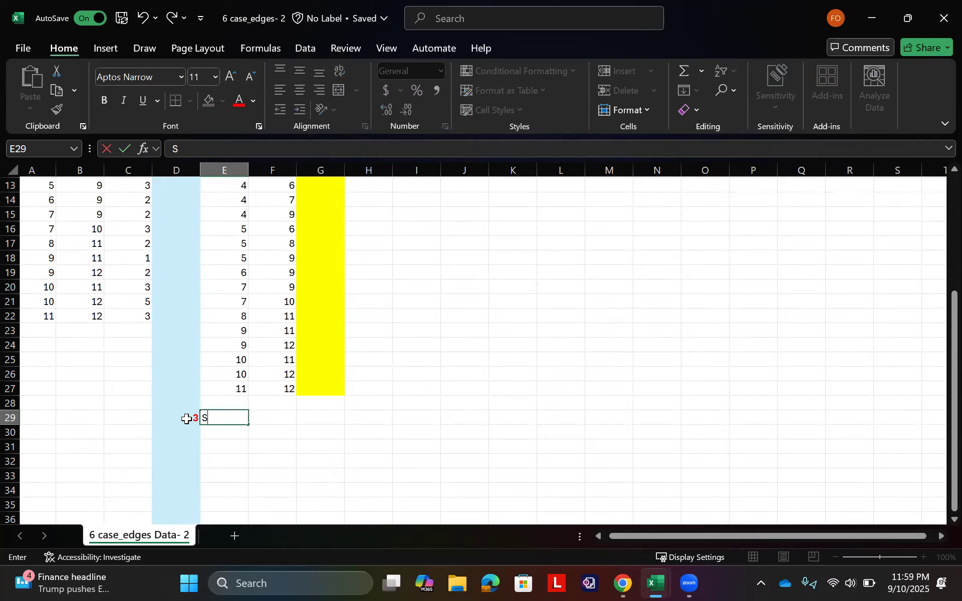
type(".T")
key("Return")
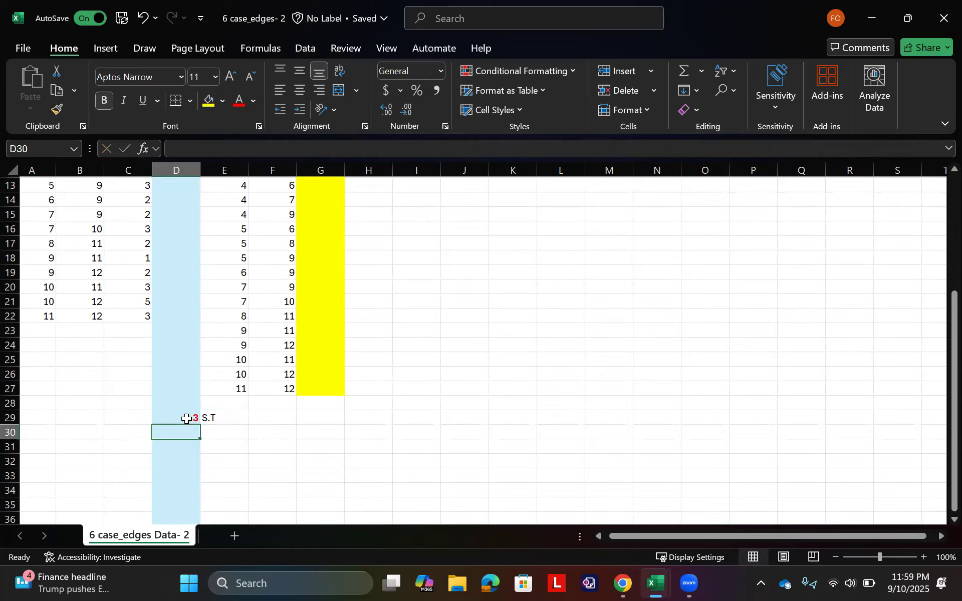
Step: List the node numbers 1 to 12 down E30:E41 by entering 1 and 2 and extending the series
key("Right")
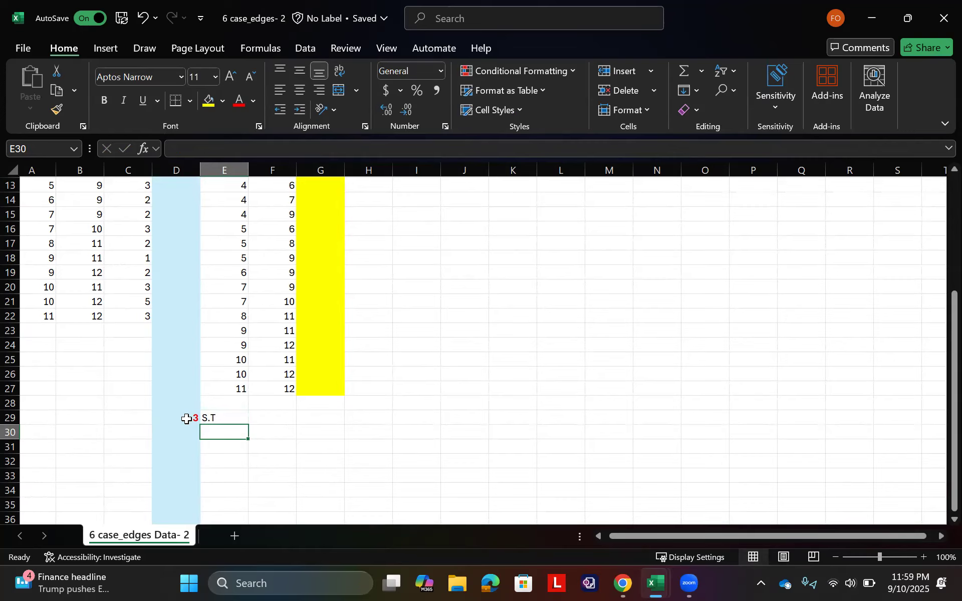
type("1")
key("Return")
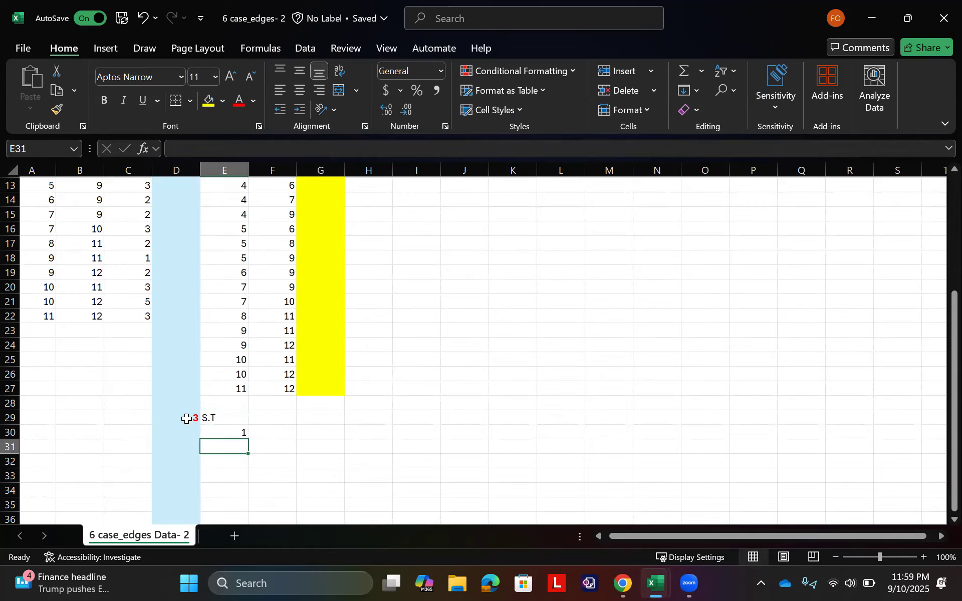
type("2")
key("Return")
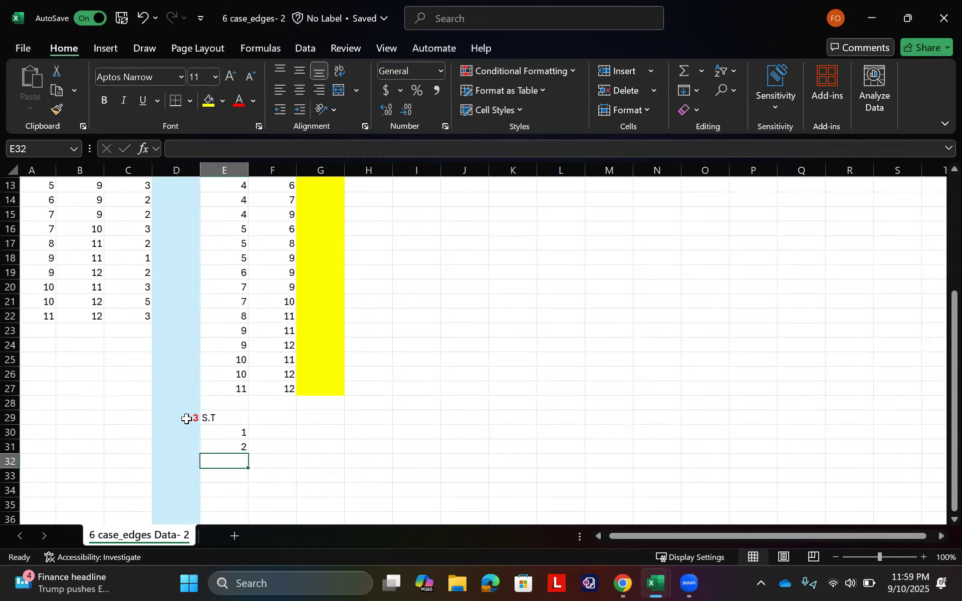
left_click(244, 446)
left_click_drag(241, 433, 225, 389)
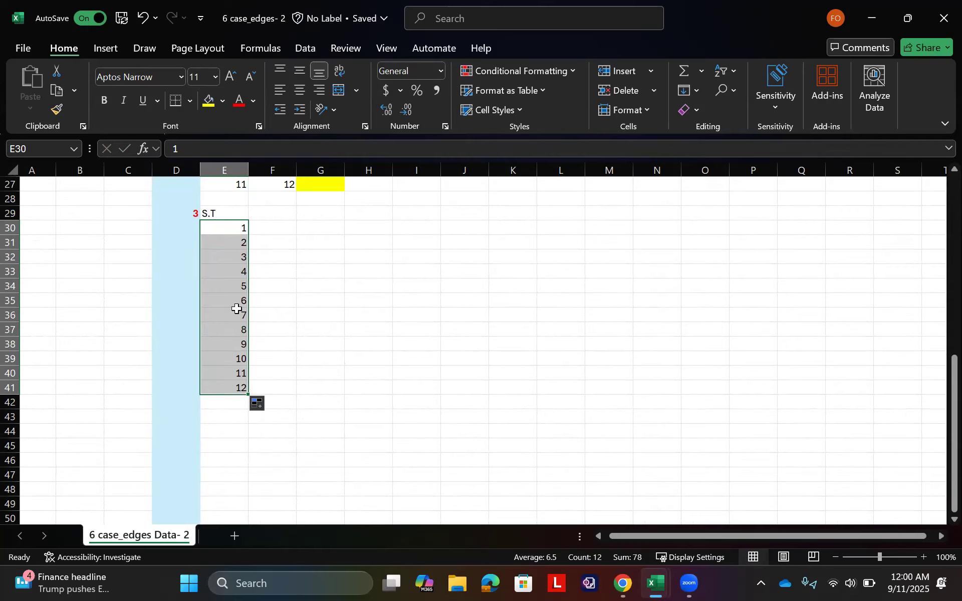
Step: Label the node list by entering "nodes" in cell D30
scroll(241, 319, "up", 1)
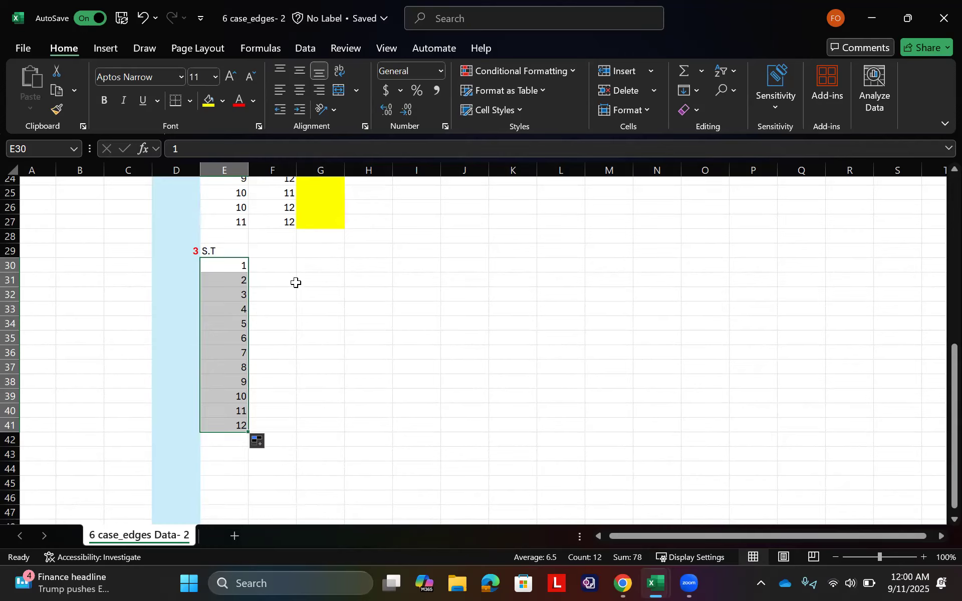
left_click(188, 262)
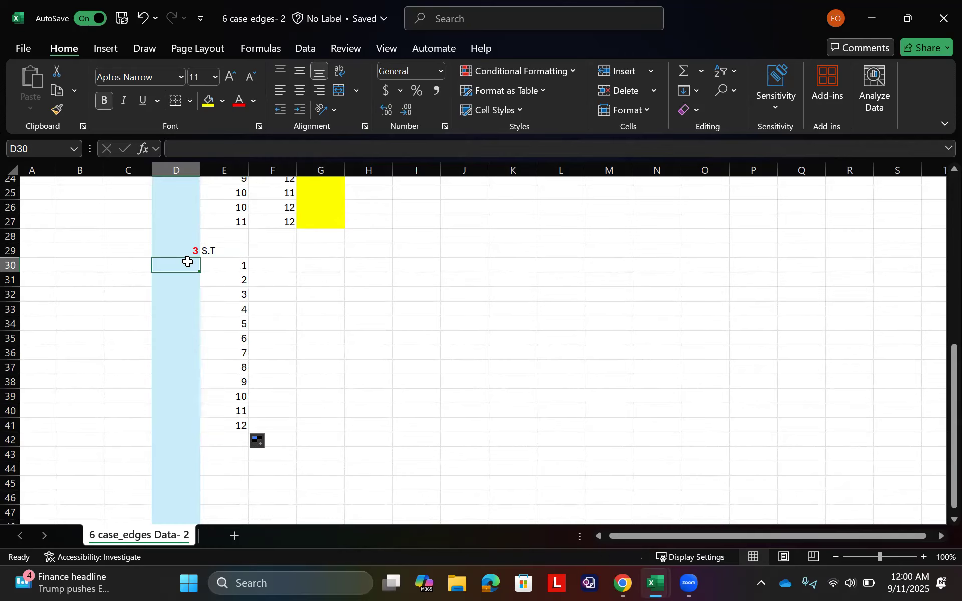
type("nodes")
key("Return")
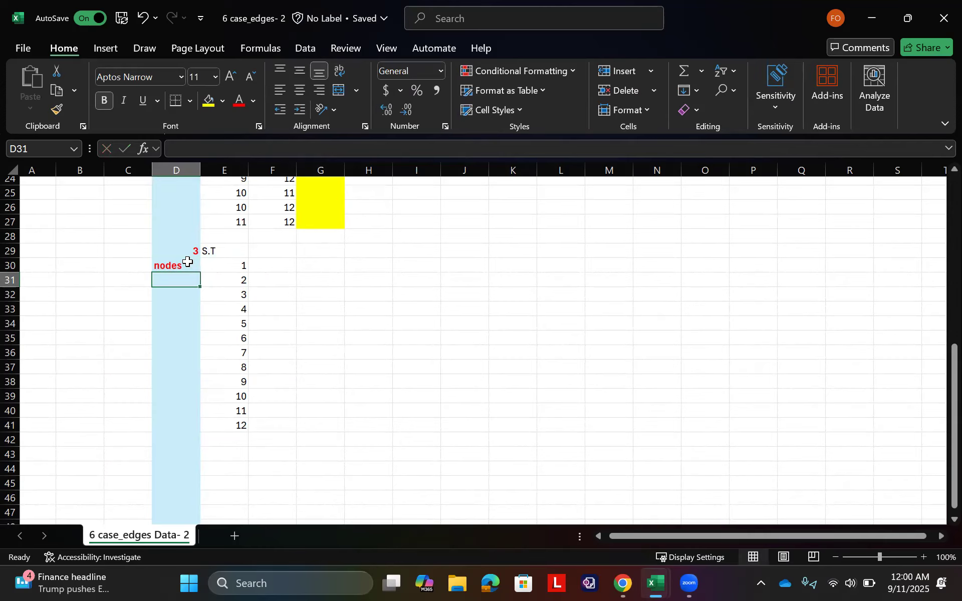
Step: Enter the bold heading "edges" in cell F28, above the constraint header row
left_click(255, 242)
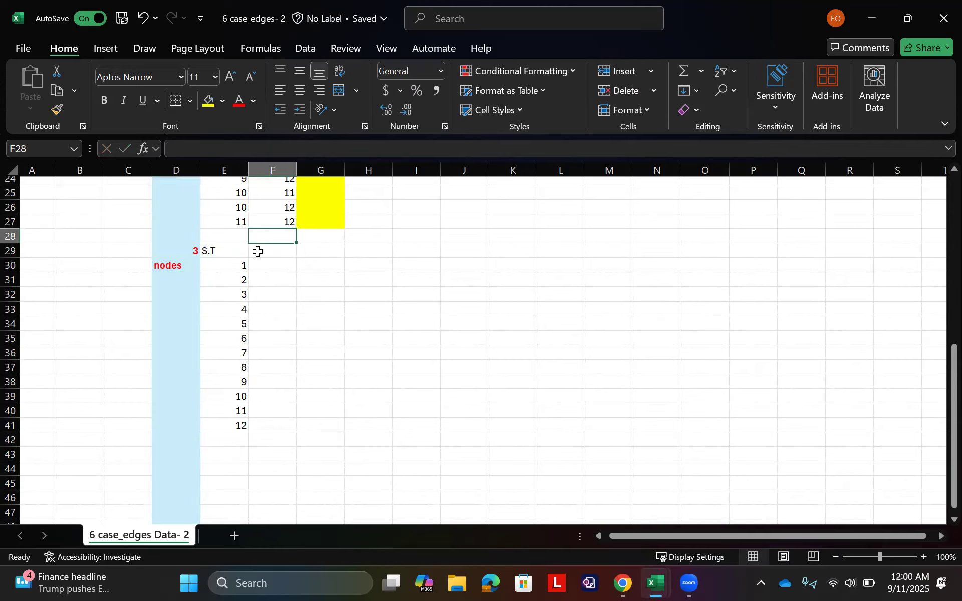
key("ctrl+b")
type("edg")
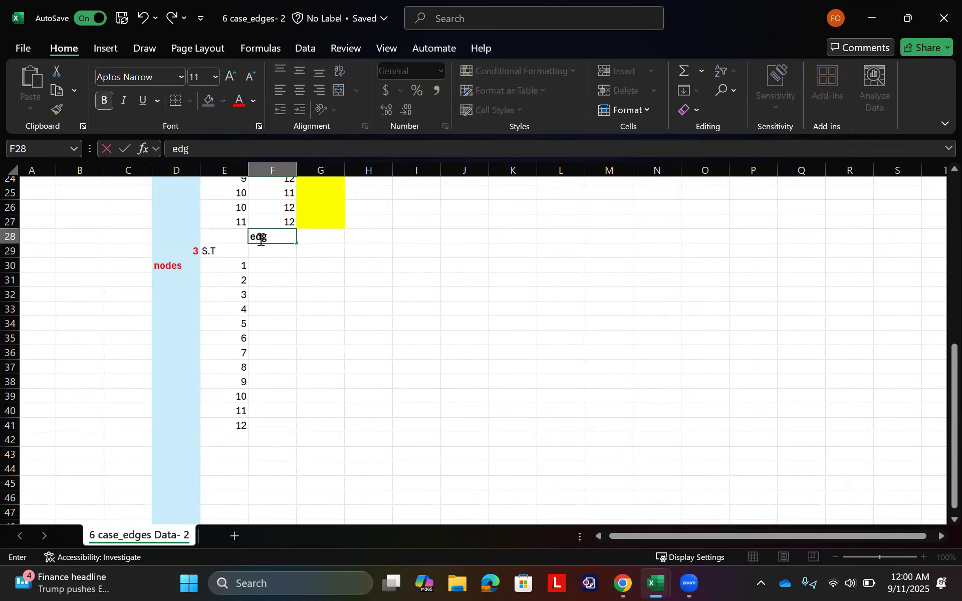
type("es")
key("Return")
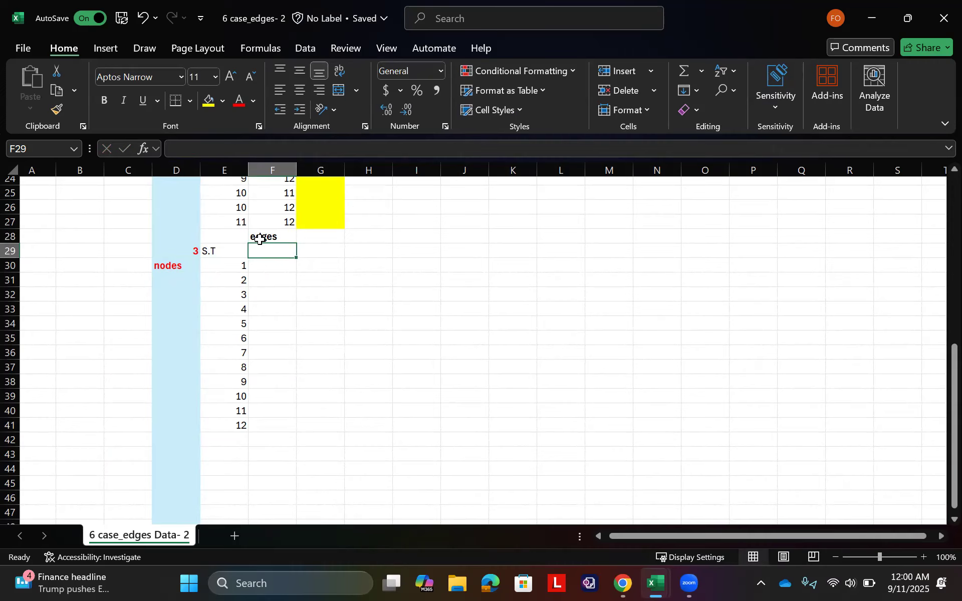
Step: Enter the labels of the edges leaving node 1, 12, 13 and 14, across F29:H29
scroll(273, 291, "up", 4)
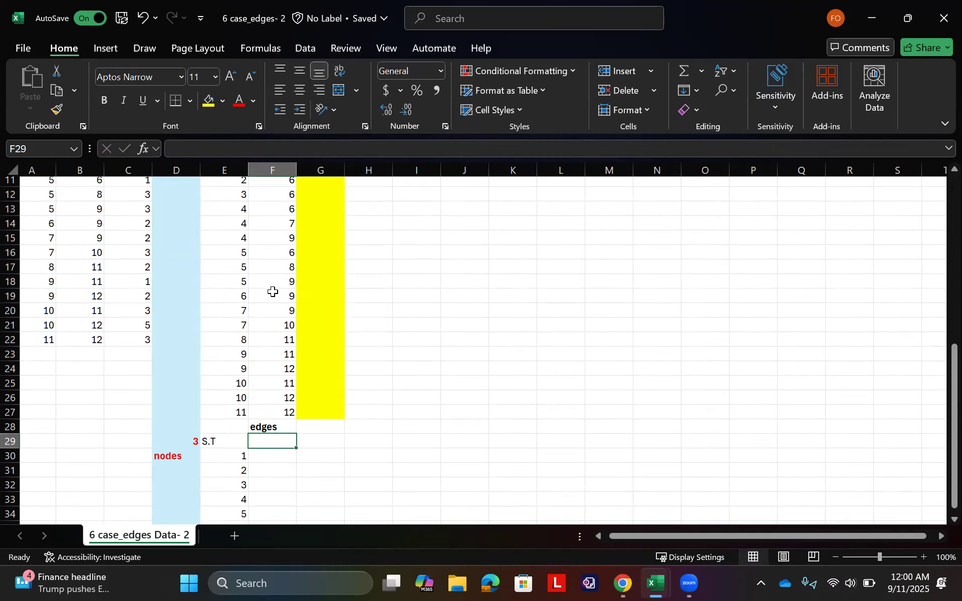
scroll(273, 292, "up", 3)
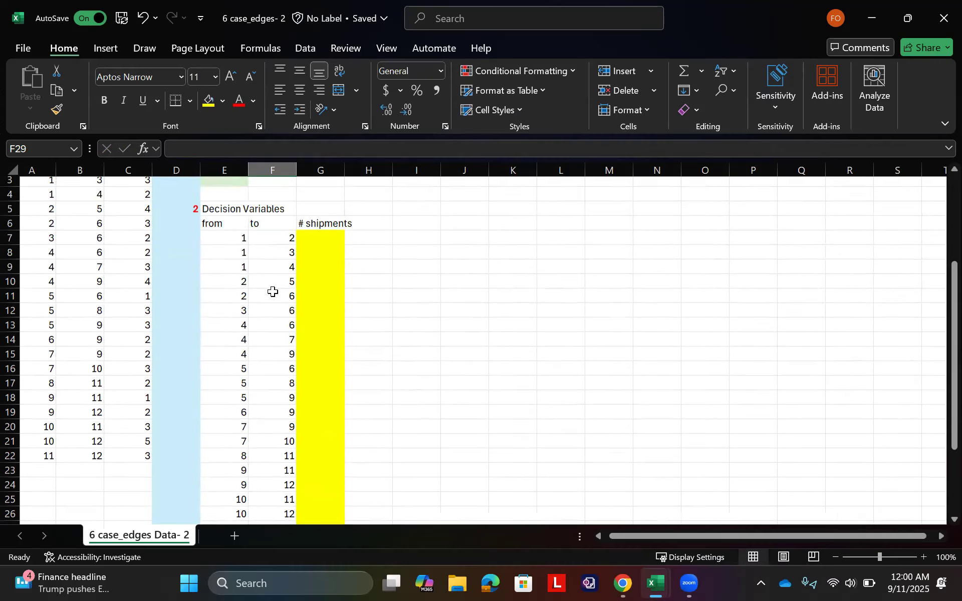
scroll(260, 294, "down", 3)
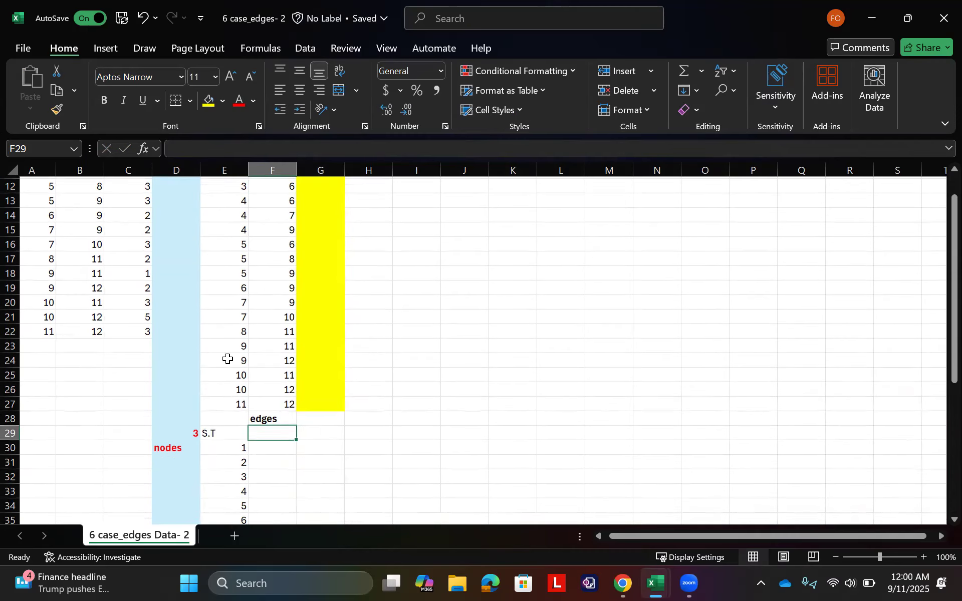
scroll(228, 359, "down", 1, "ctrl")
scroll(228, 358, "down", 1, "ctrl")
type("12")
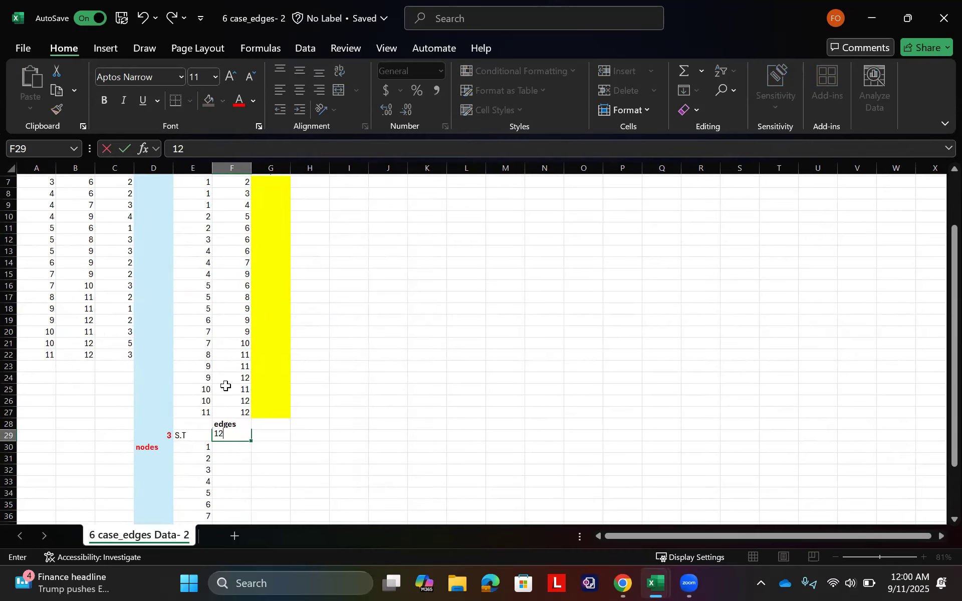
key("Tab")
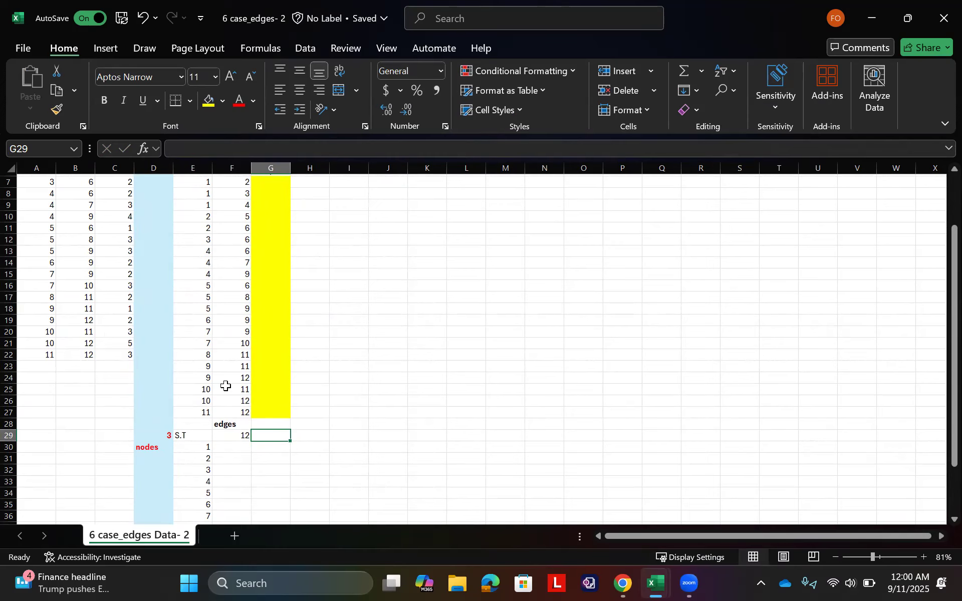
scroll(226, 386, "up", 2)
scroll(207, 219, "down", 1)
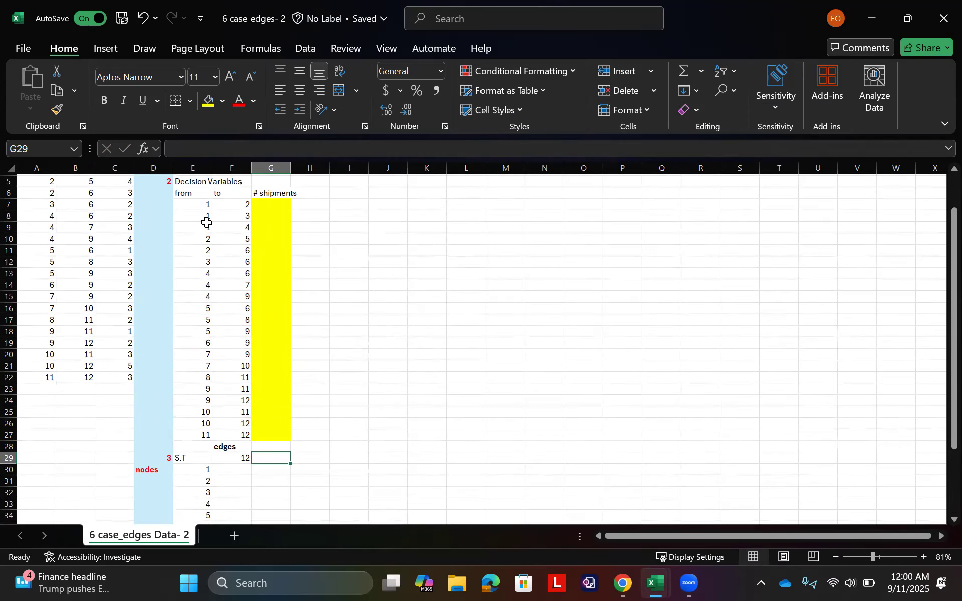
type("13")
key("Tab")
type("14")
key("Tab")
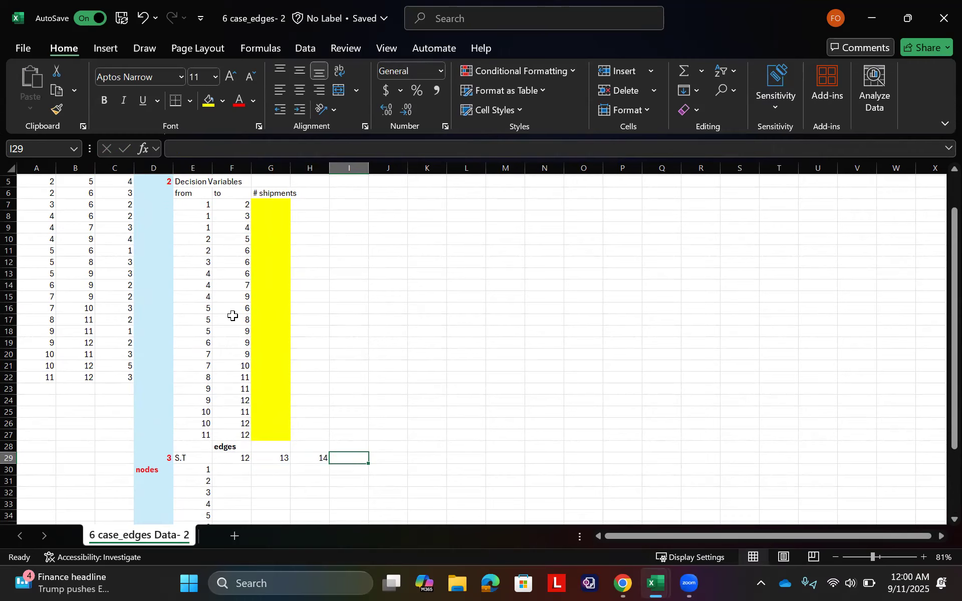
Step: Continue the edge header row with 25, 26 and 36 in I29:K29 for the edges leaving nodes 2 and 3
type("2")
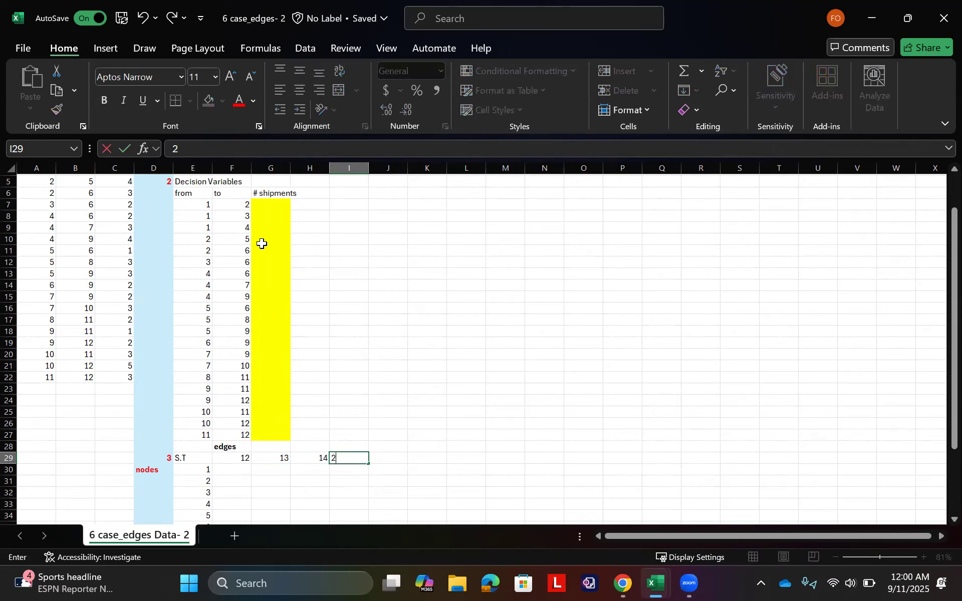
type("5")
key("Tab")
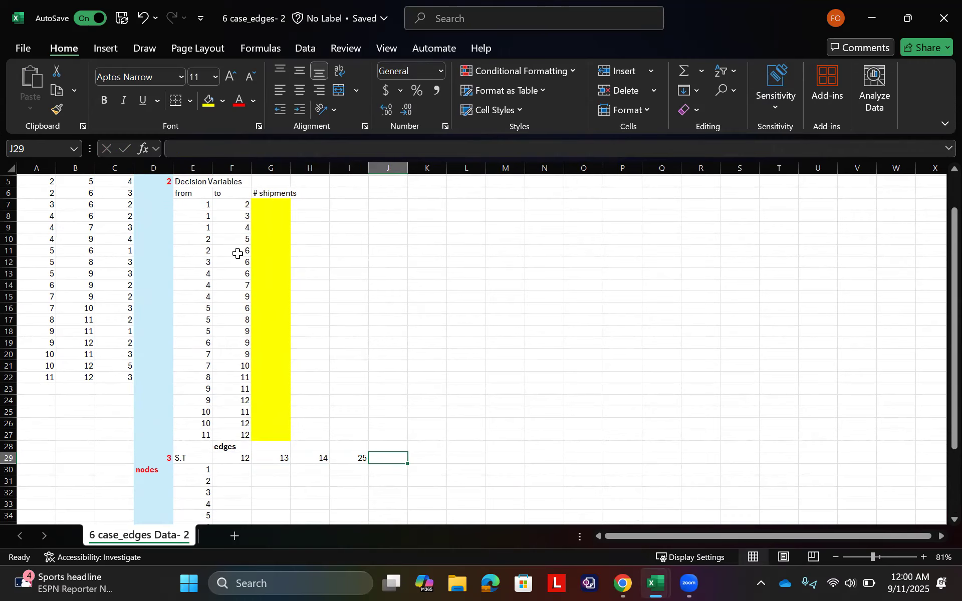
type("26")
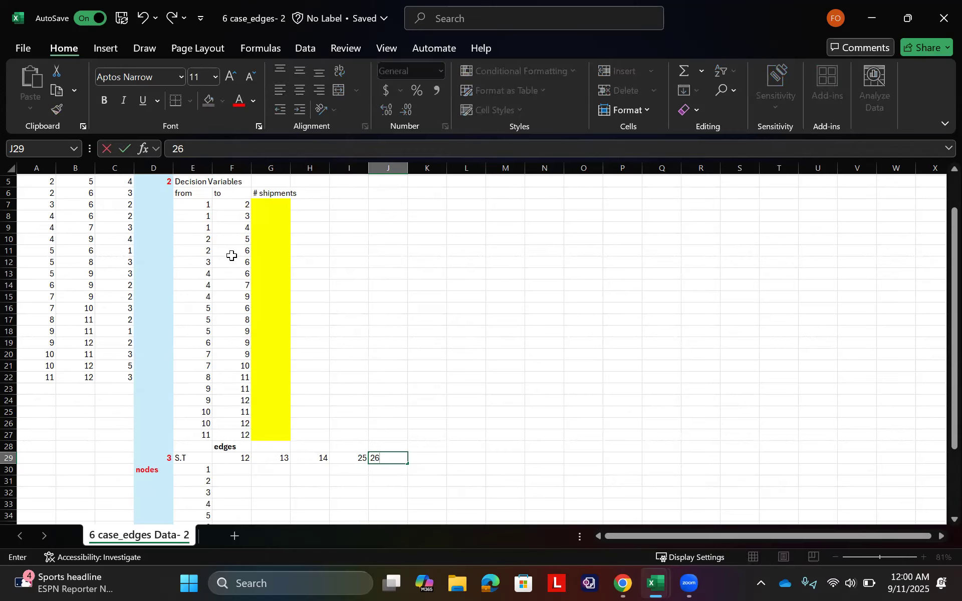
key("Tab")
left_click(231, 264)
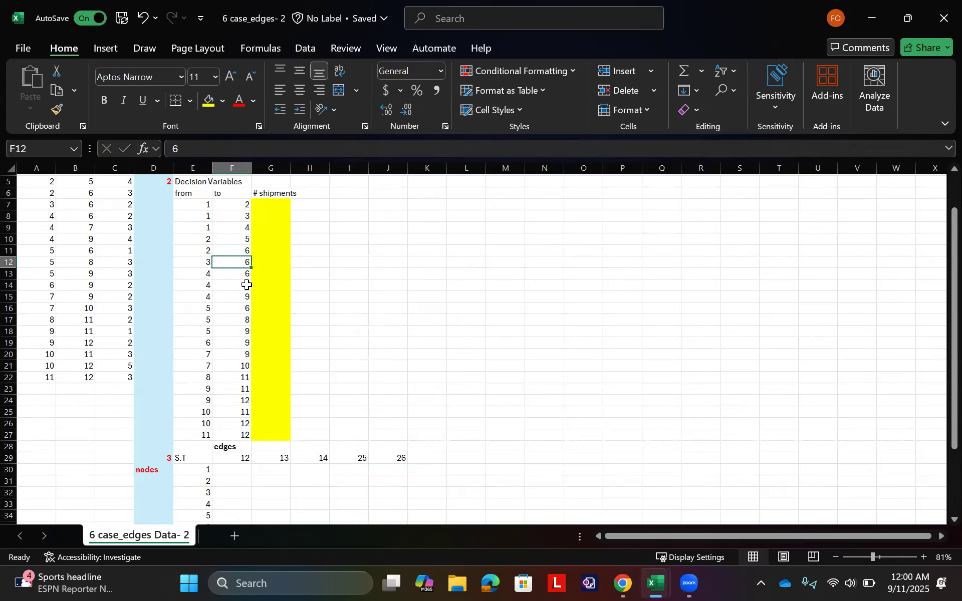
left_click(445, 458)
type("36")
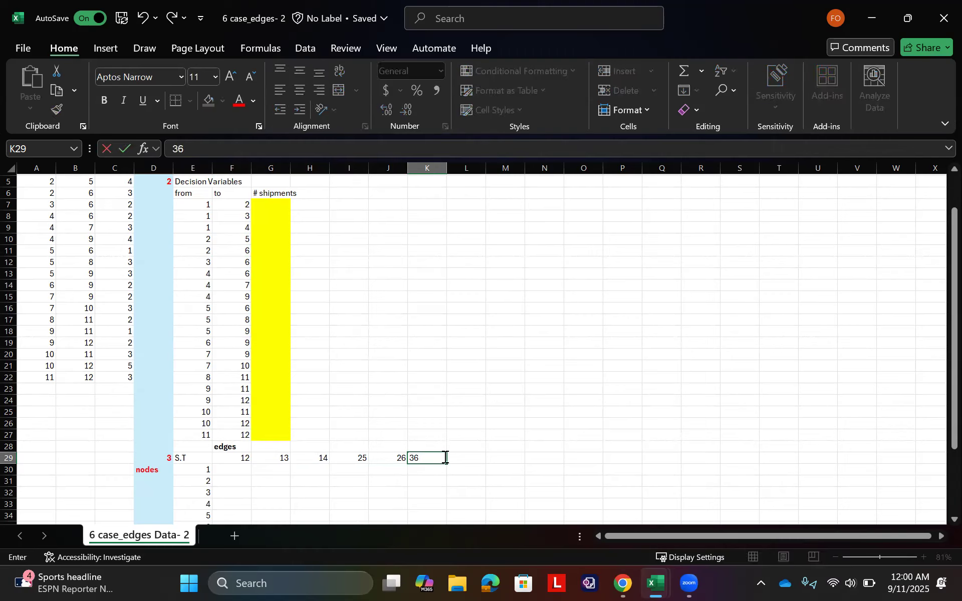
key("Tab")
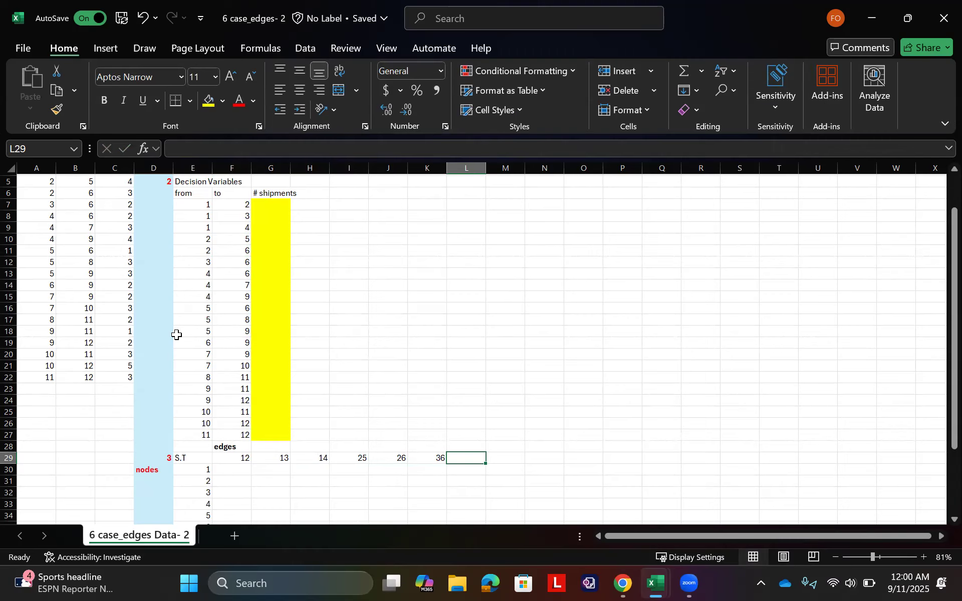
Step: Add the labels of the edges leaving node 4, 46, 47 and 49, in L29:N29
type("46")
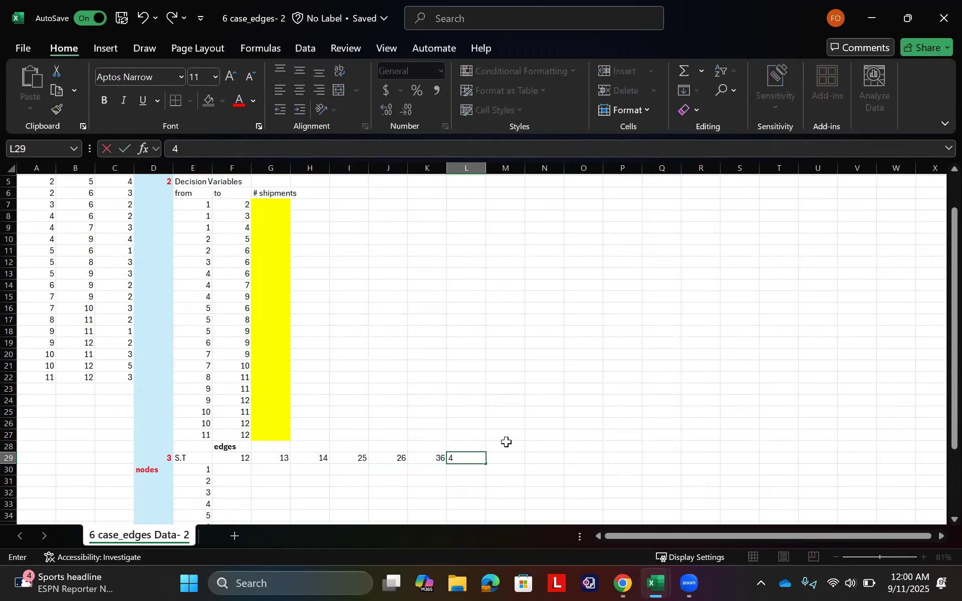
key("Tab")
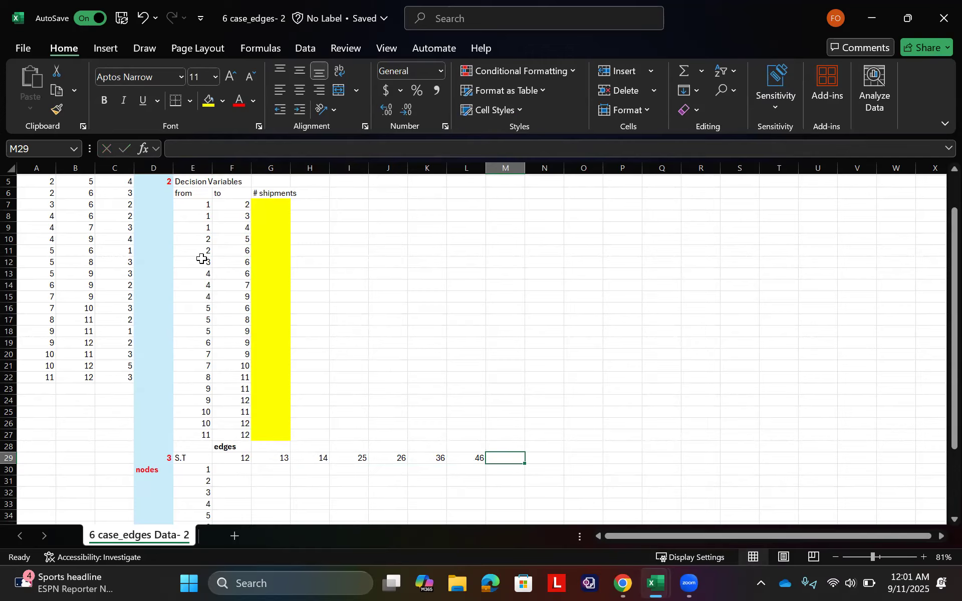
type("47")
key("Tab")
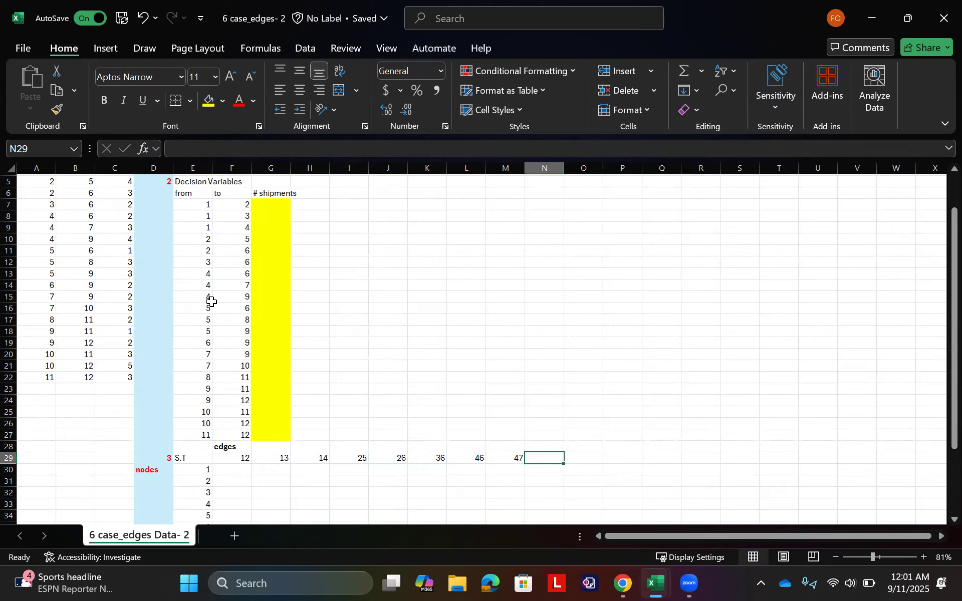
type("49")
key("Tab")
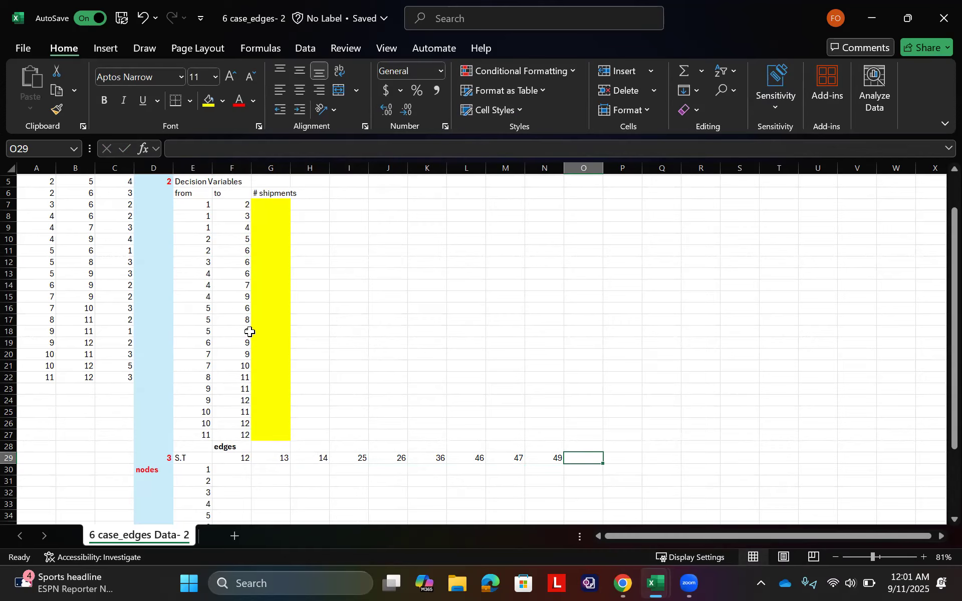
Step: Enter the node 5 edge labels 56 and 58 in cells O29 and P29
type("56")
key("Tab")
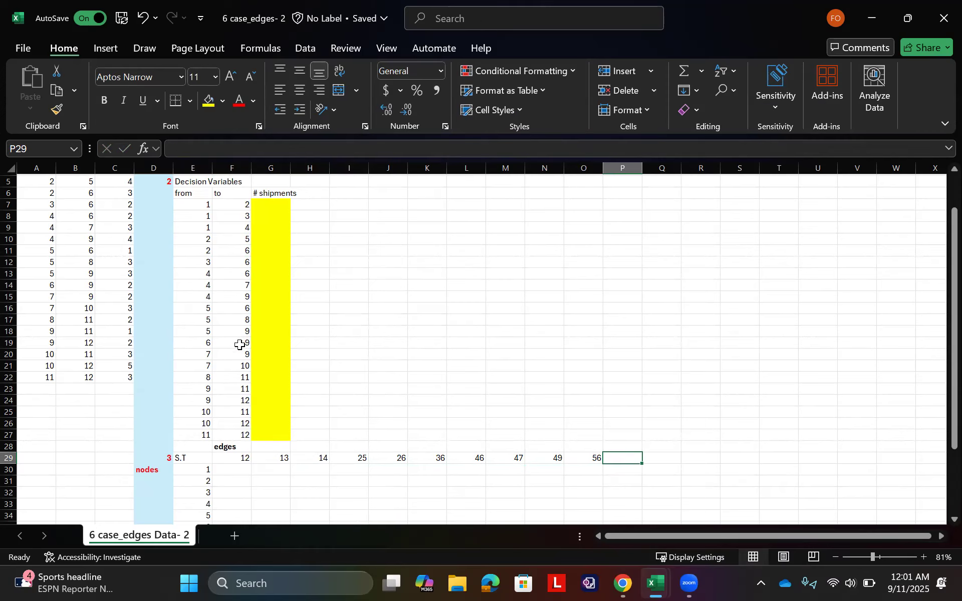
type("58")
key("Tab")
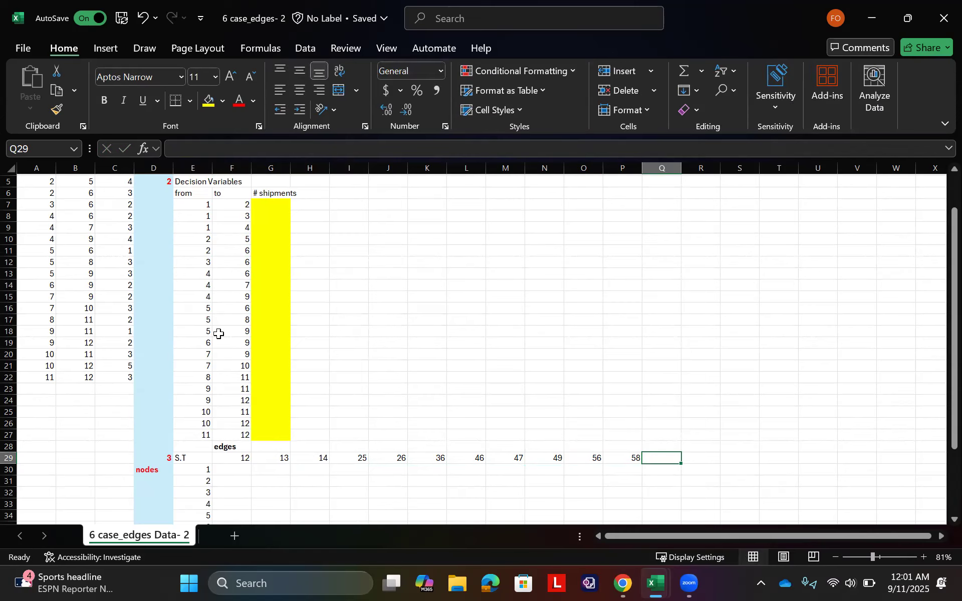
Step: Continue the edge header row with 59 in Q29 and 69 in R29 for the edges leaving nodes 5 and 6
type("59")
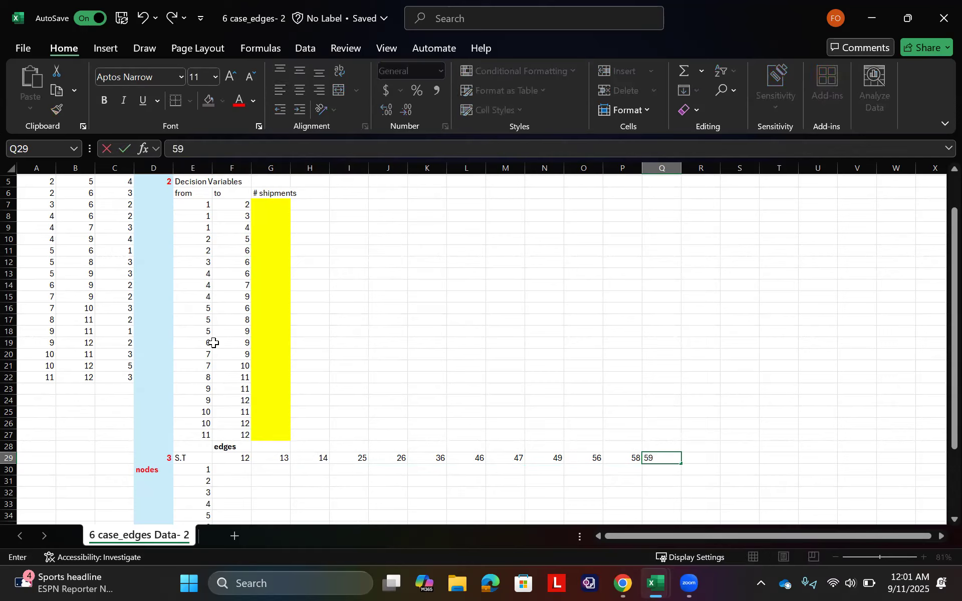
key("Tab")
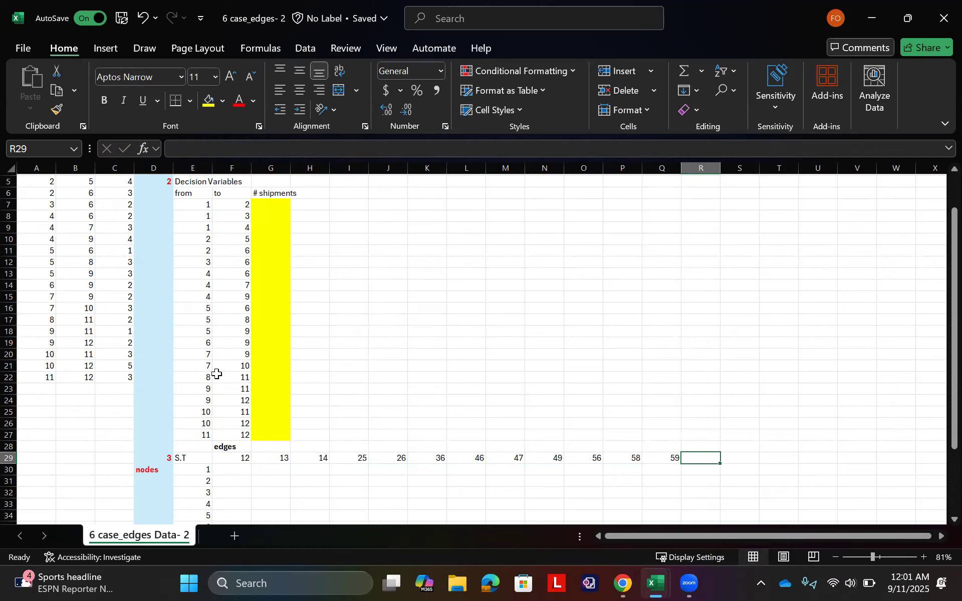
type("60")
key("Tab")
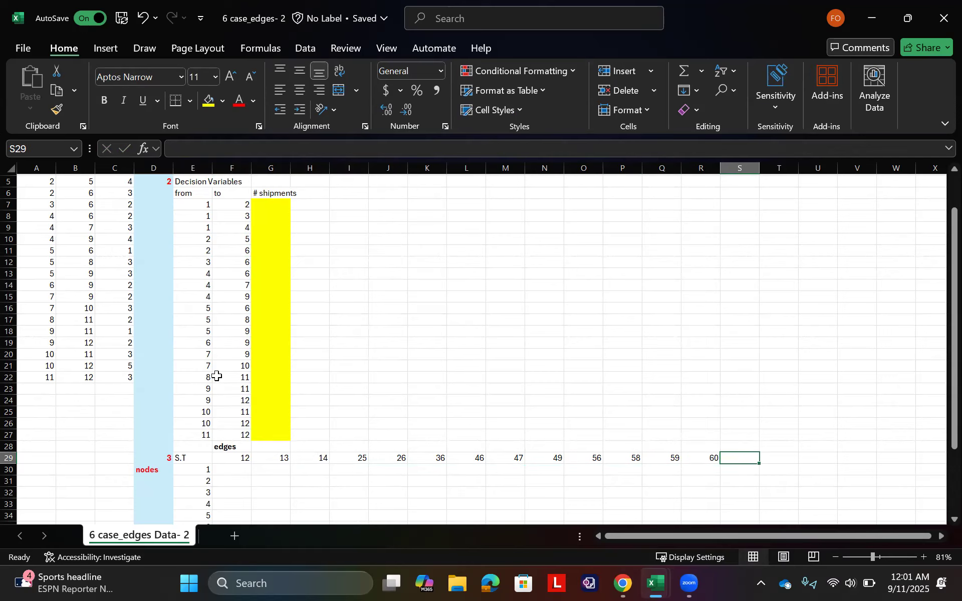
key("Left")
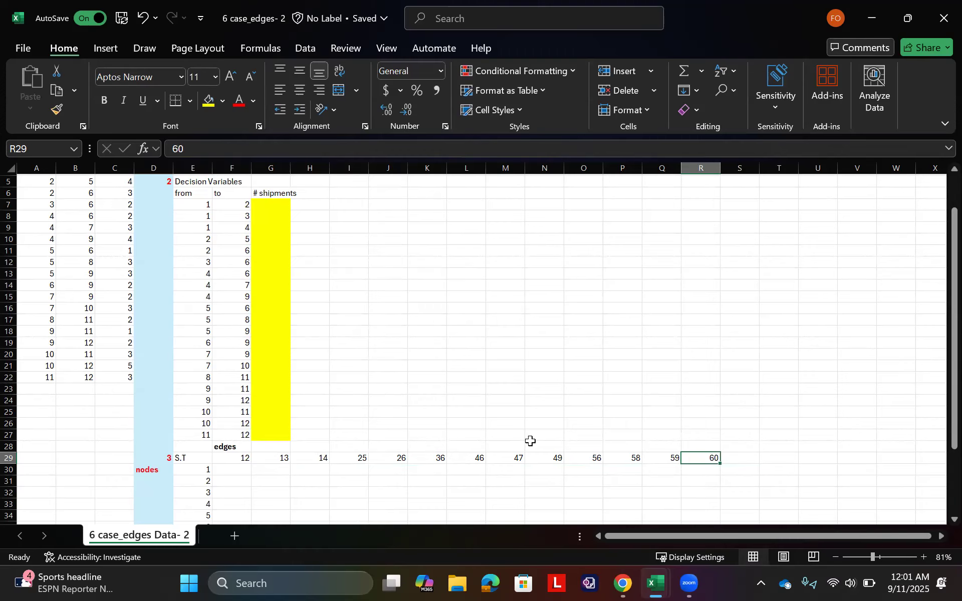
key("F2")
key("BackSpace")
type("9")
key("Tab")
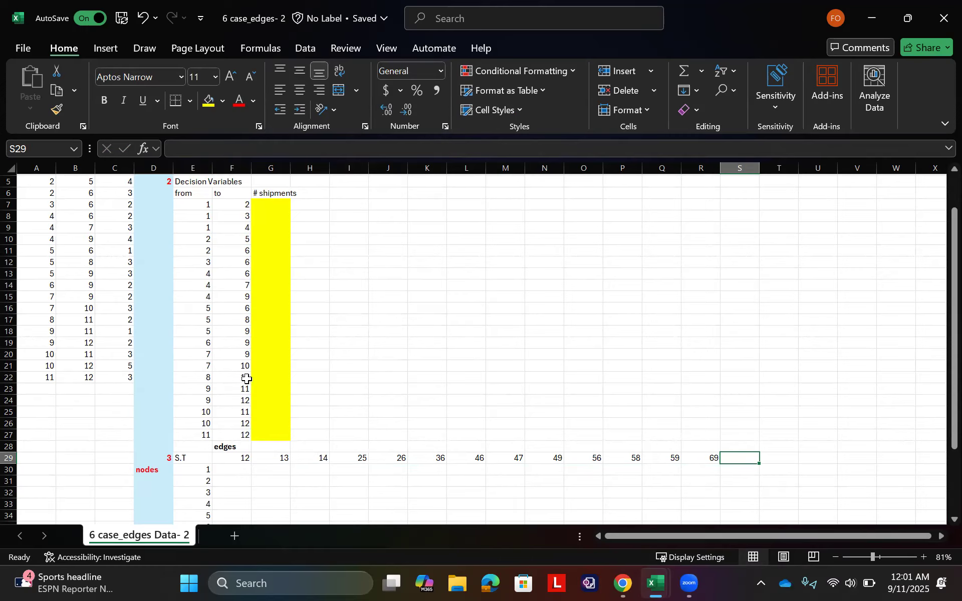
Step: Add the labels of the edges leaving node 7, 79 and 710, in S29:T29
type("79")
key("Tab")
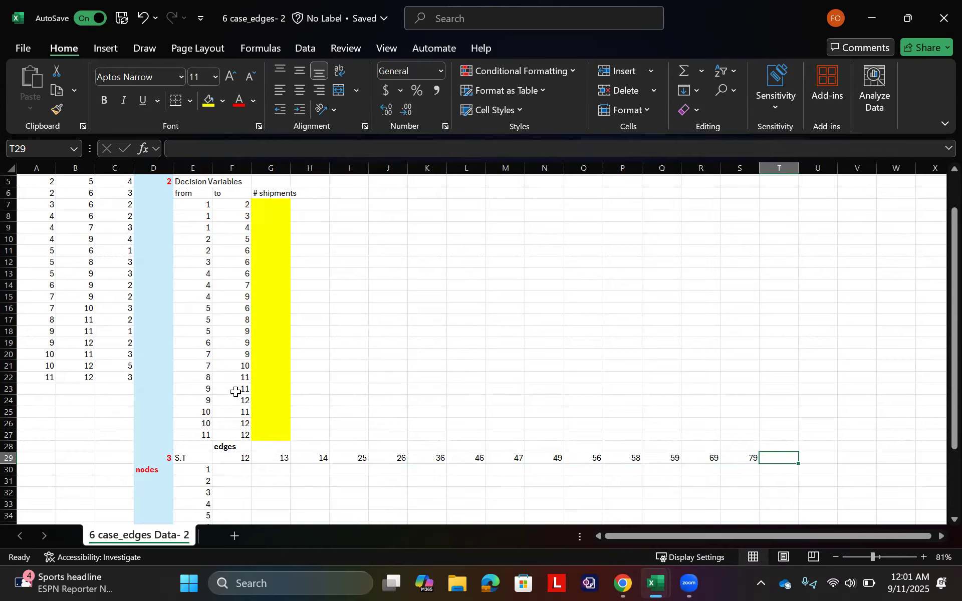
type("710")
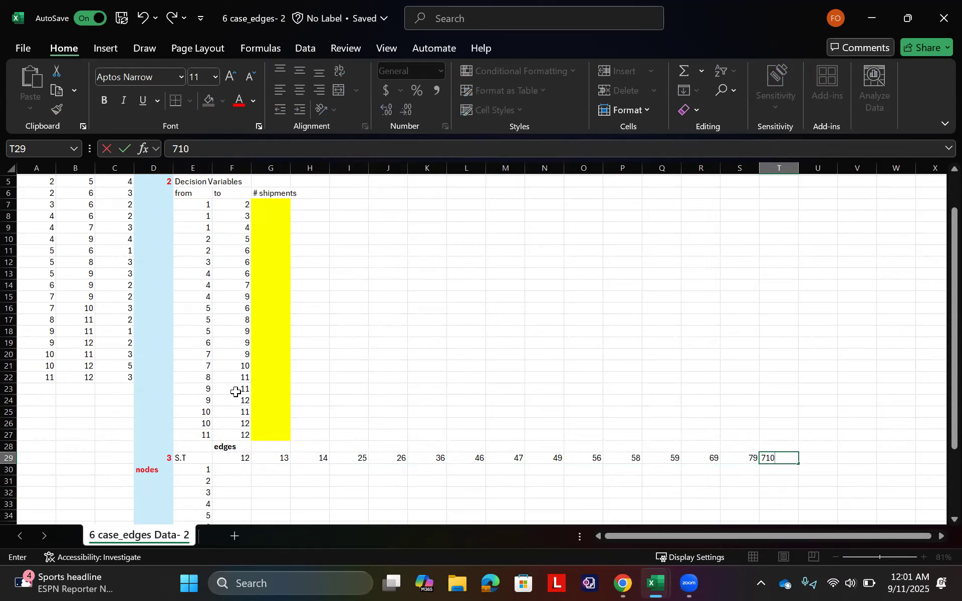
key("Tab")
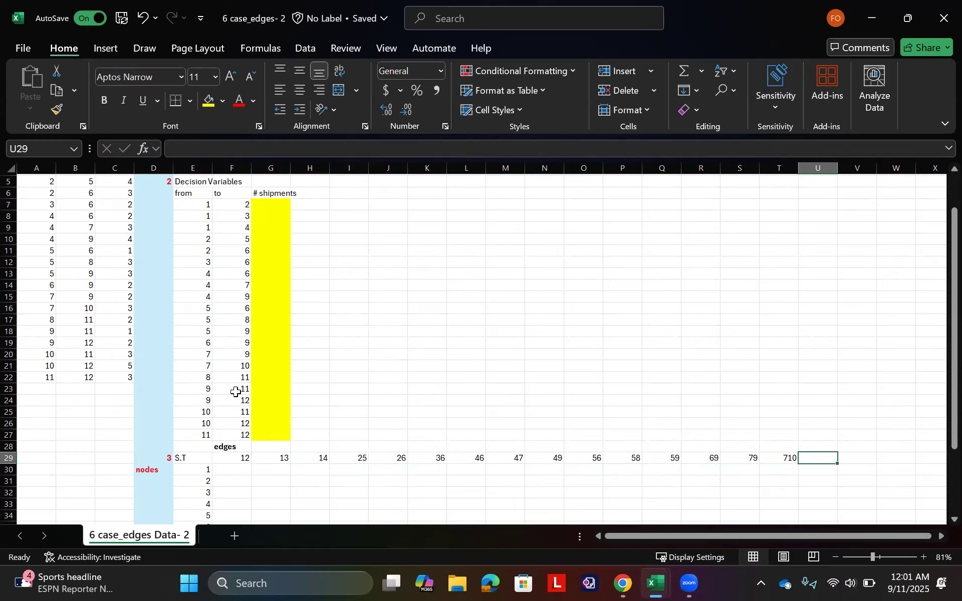
Step: Enter the labels of the edges leaving nodes 8 and 9, 811, 911 and 912, across U29:W29
type("811")
key("Tab")
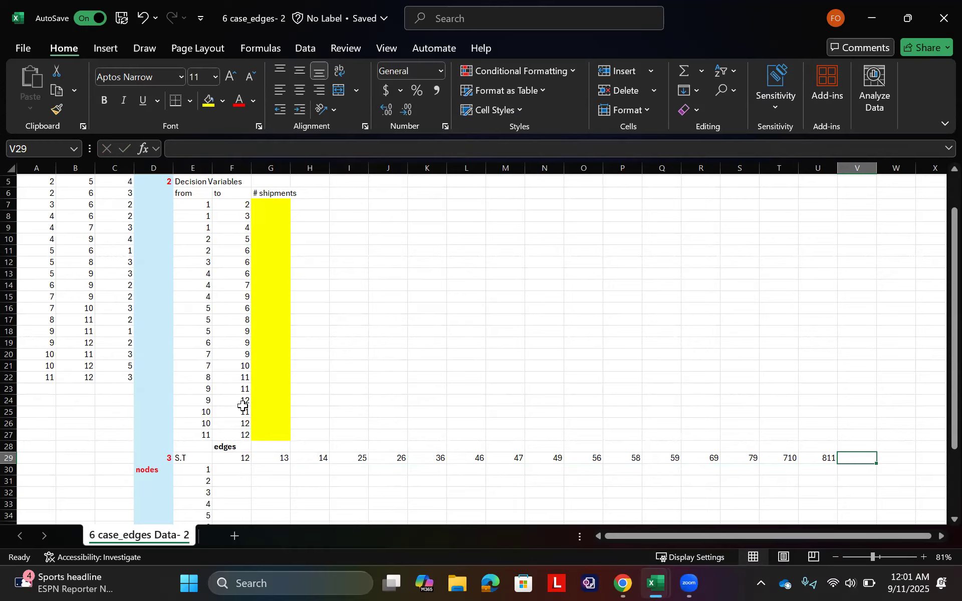
type("911")
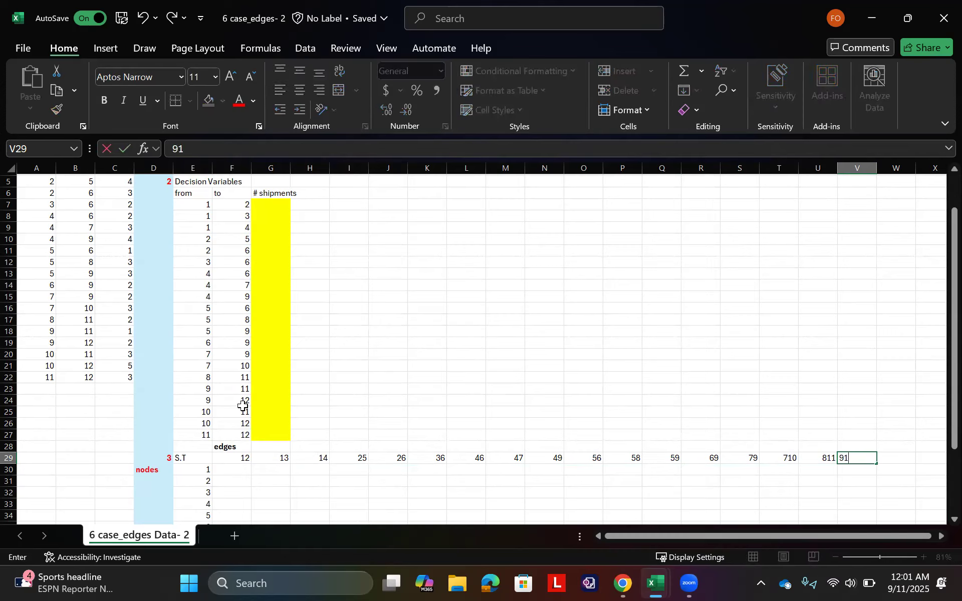
key("Tab")
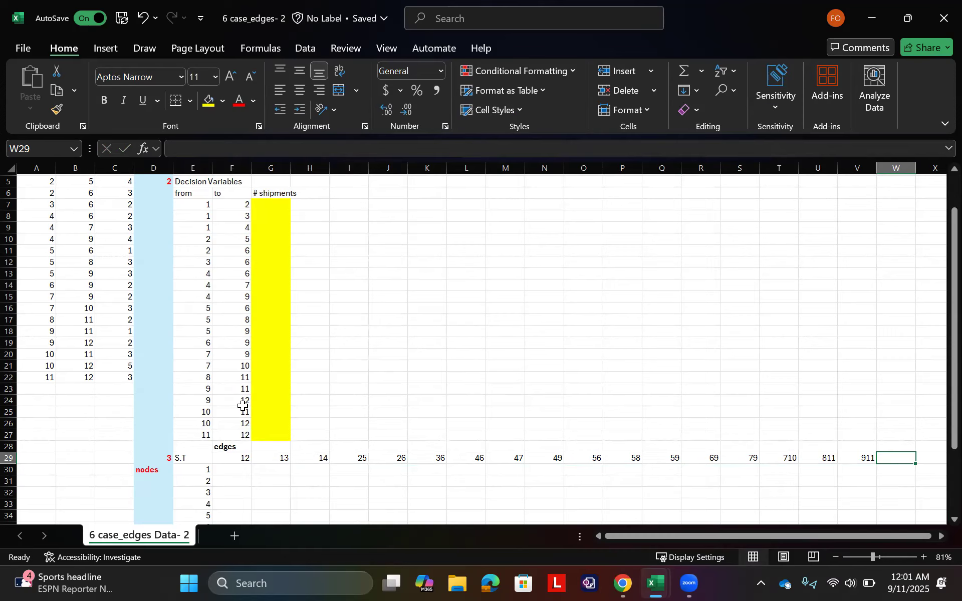
type("912")
key("Tab")
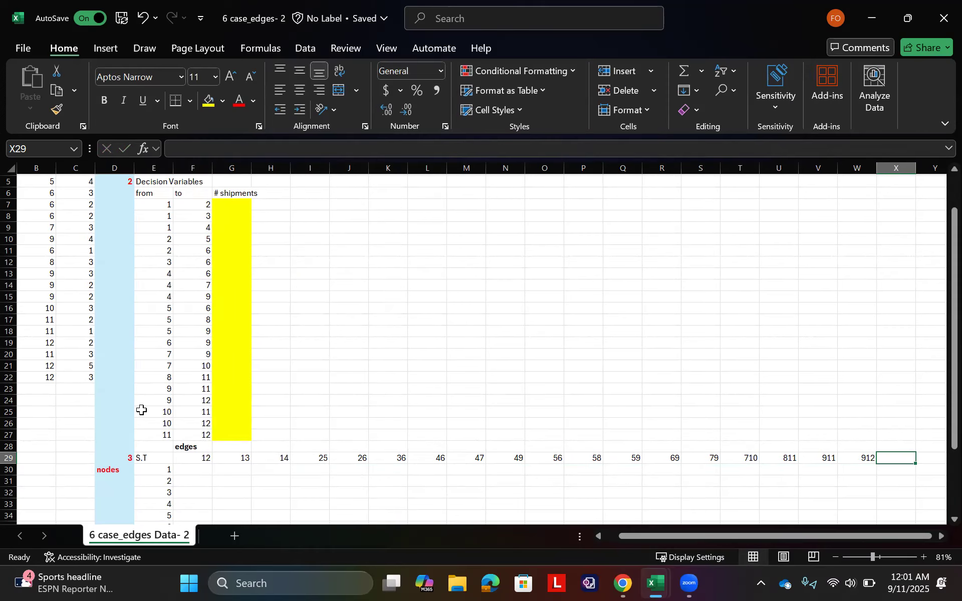
Step: Complete the edge header row with 1011, 1012 and 1112 in X29:Z29 for the edges leaving nodes 10 and 11
type("1011")
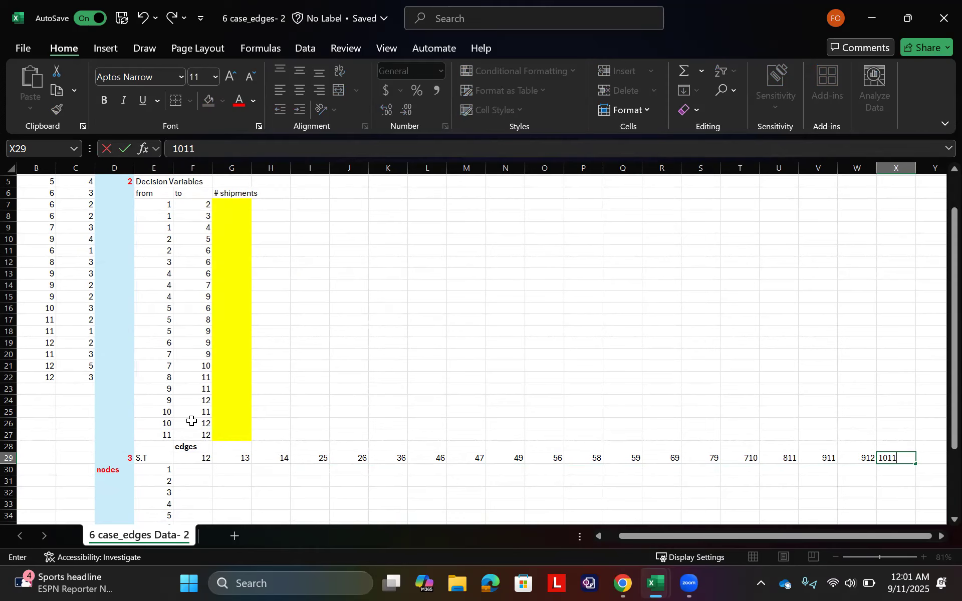
key("Tab")
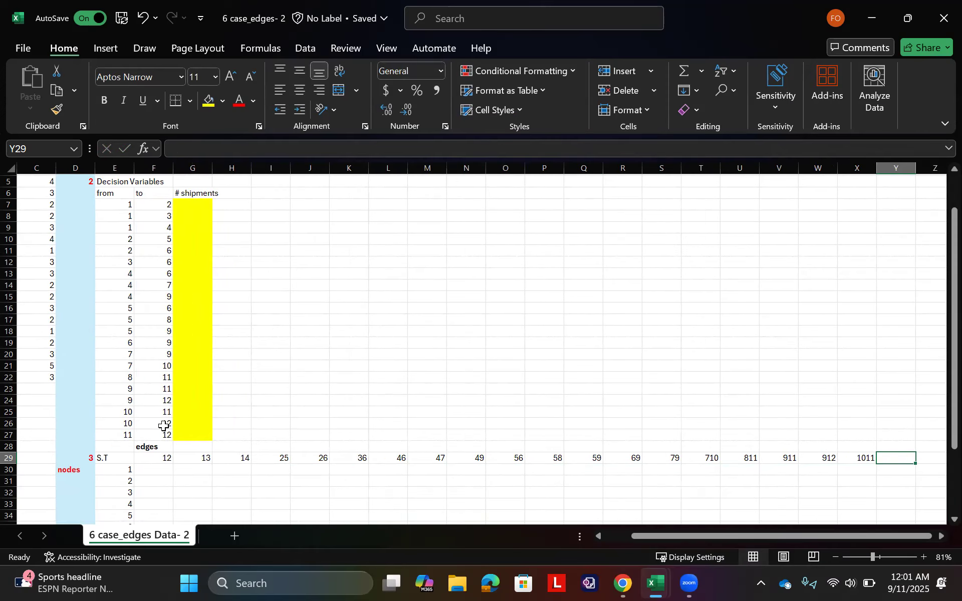
type("1012")
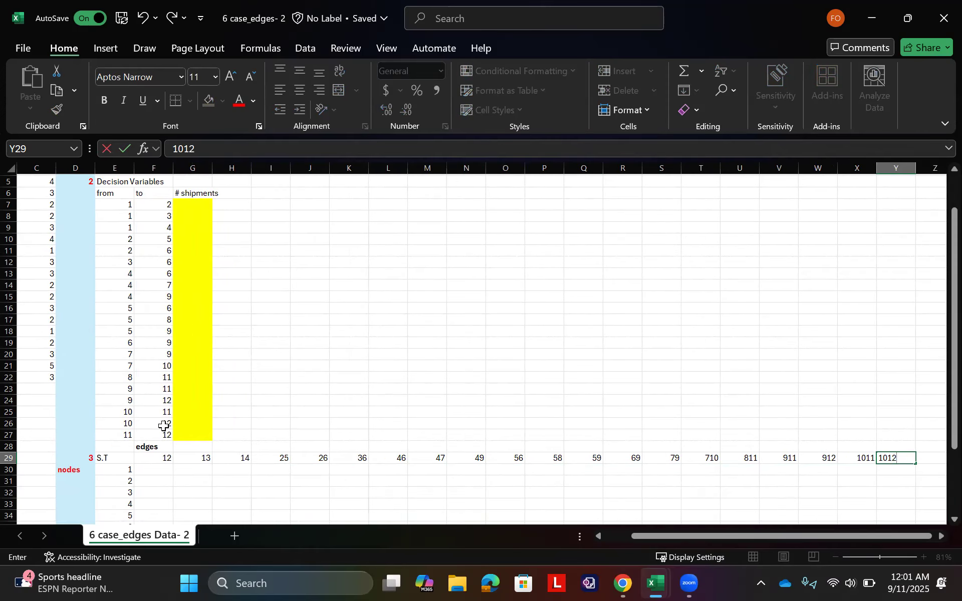
key("Tab")
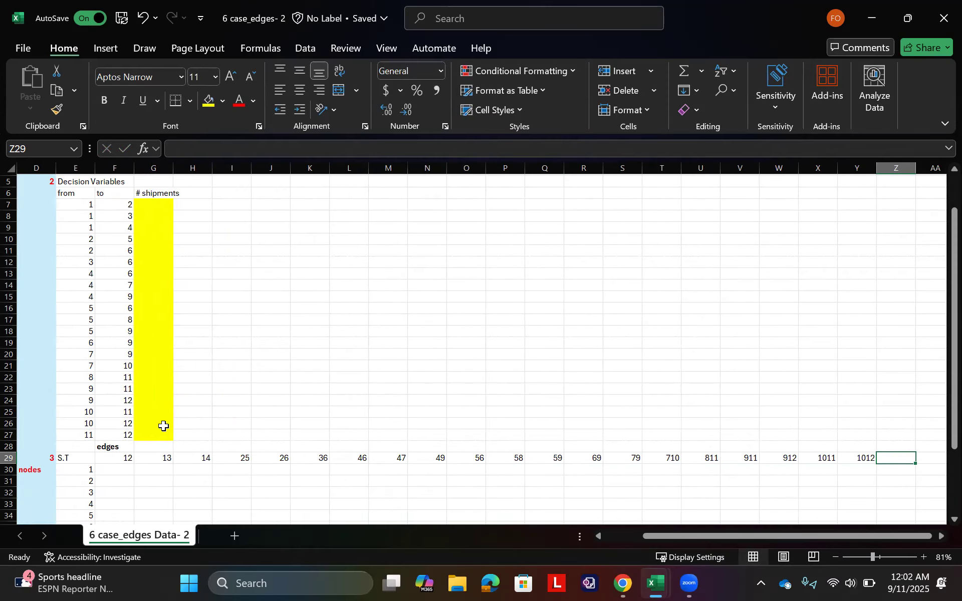
type("1112")
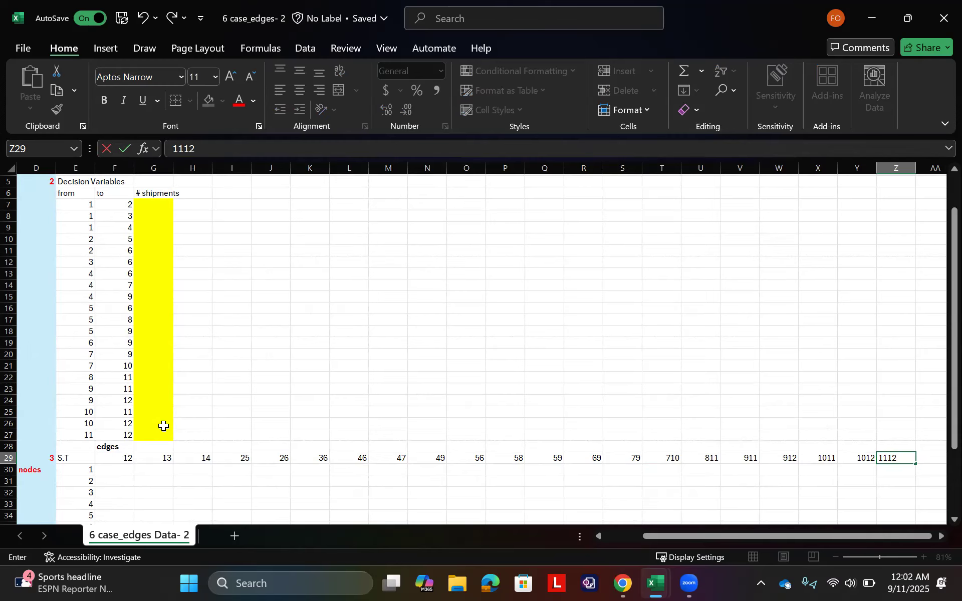
key("Tab")
key("Left")
key("Left")
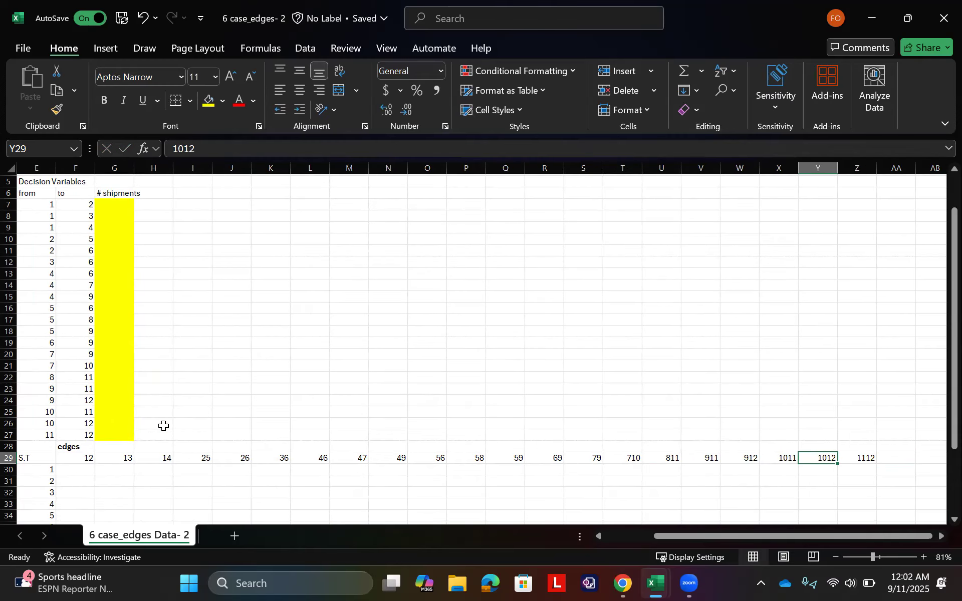
Step: Shade the node-by-edge constraint matrix F30:Z41 with a light orange fill
scroll(94, 440, "left", 5)
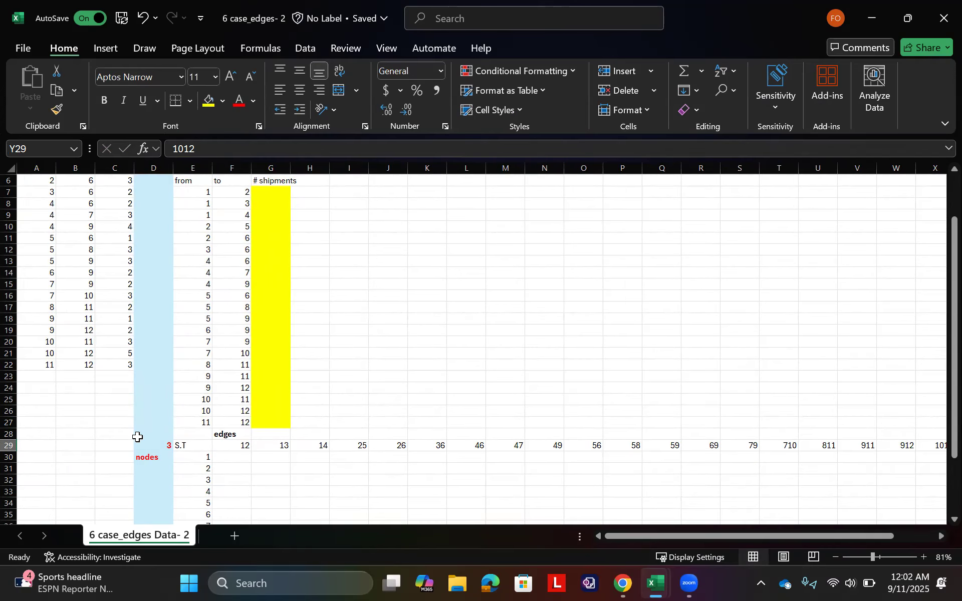
scroll(138, 437, "down", 8)
left_click(228, 197)
left_click_drag(229, 197, 842, 317)
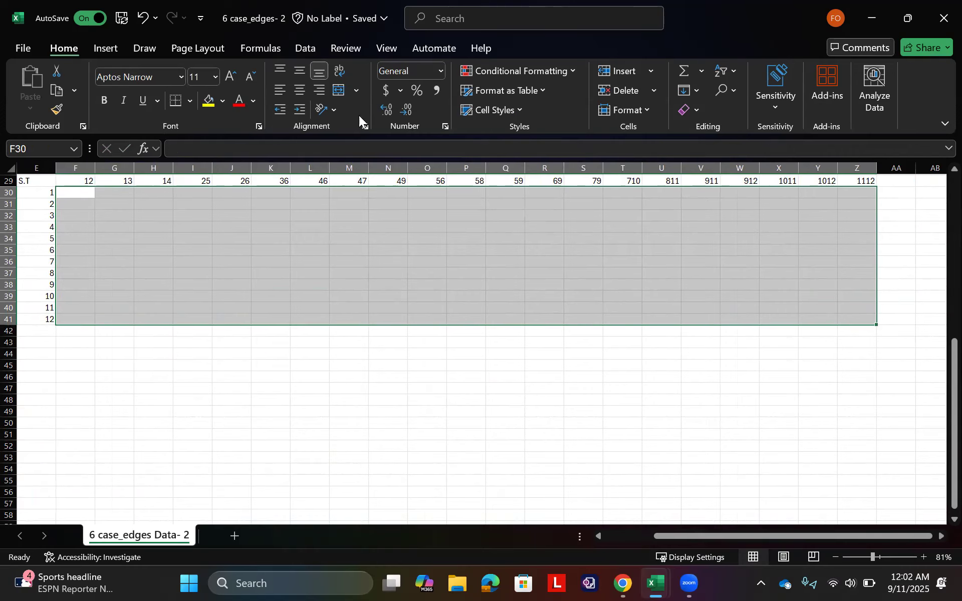
left_click(223, 101)
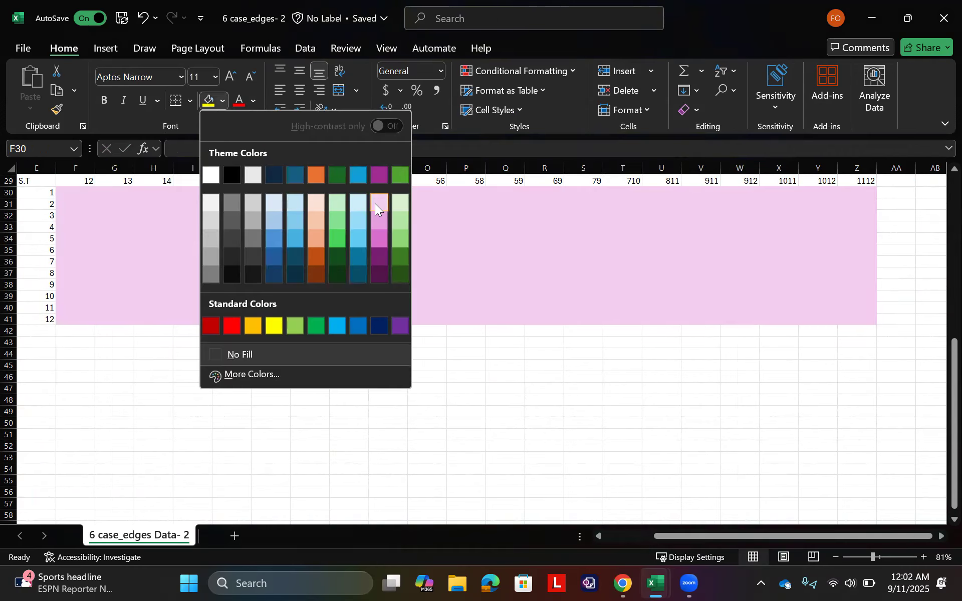
left_click(317, 211)
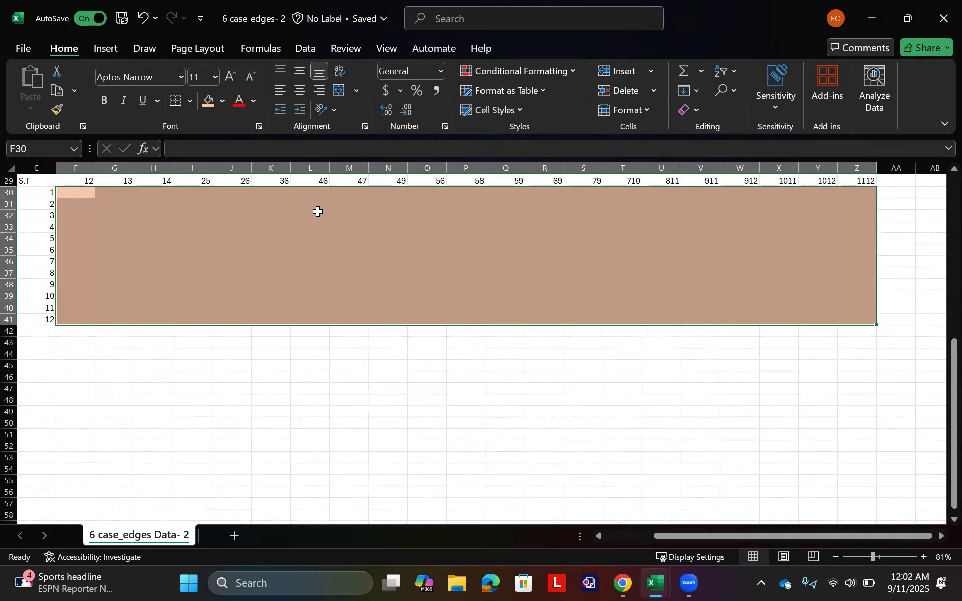
Step: Enter a coefficient of 1 in the node 1 row under edges 12, 13 and 14, in F30:H30
scroll(189, 229, "up", 8)
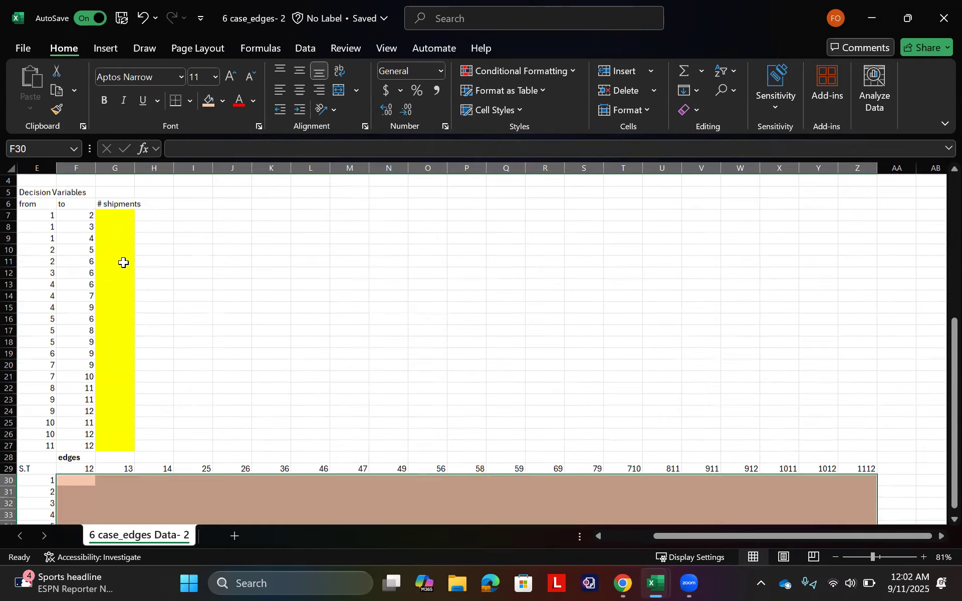
scroll(144, 270, "down", 2, "ctrl")
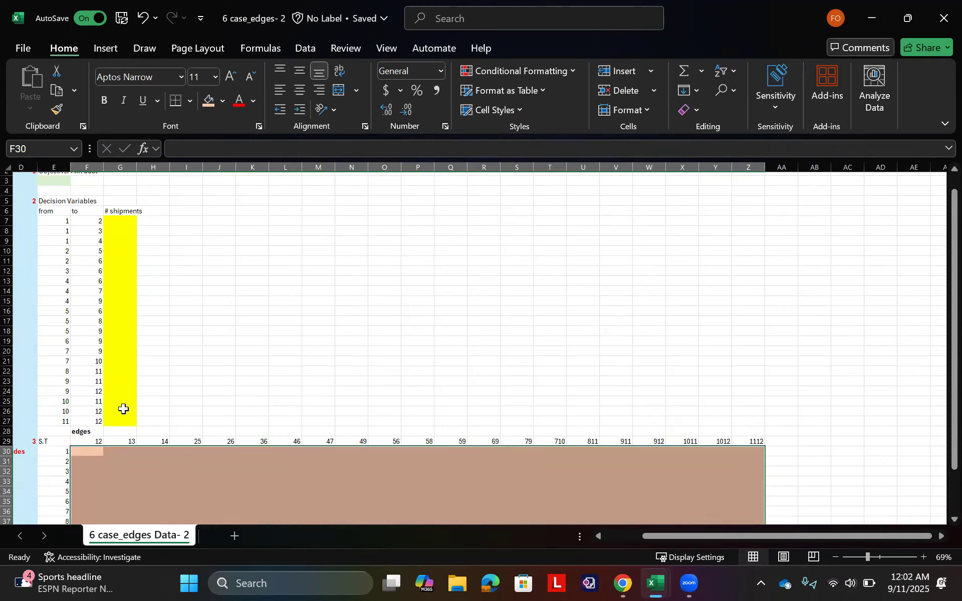
left_click(87, 452)
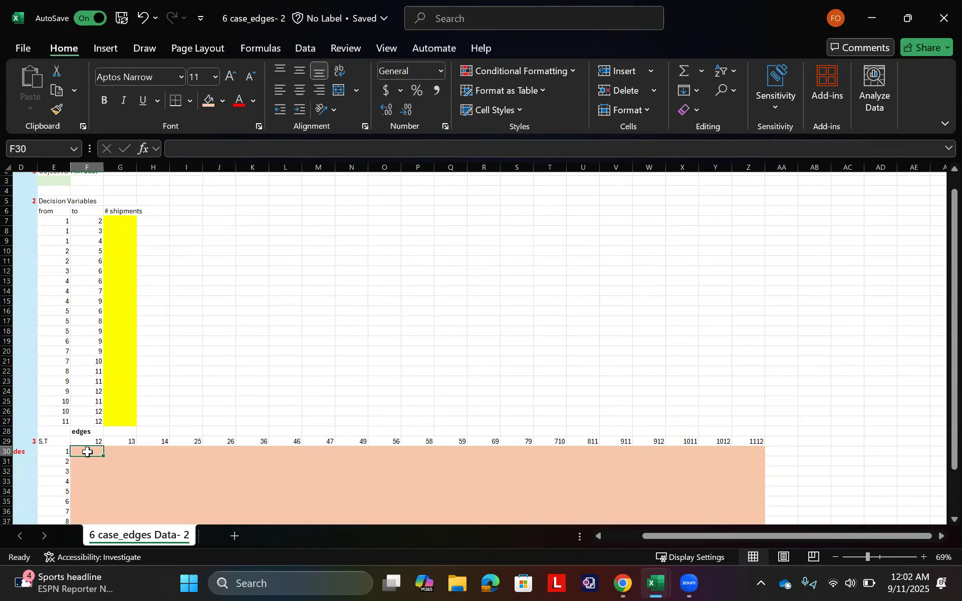
type("1")
key("Tab")
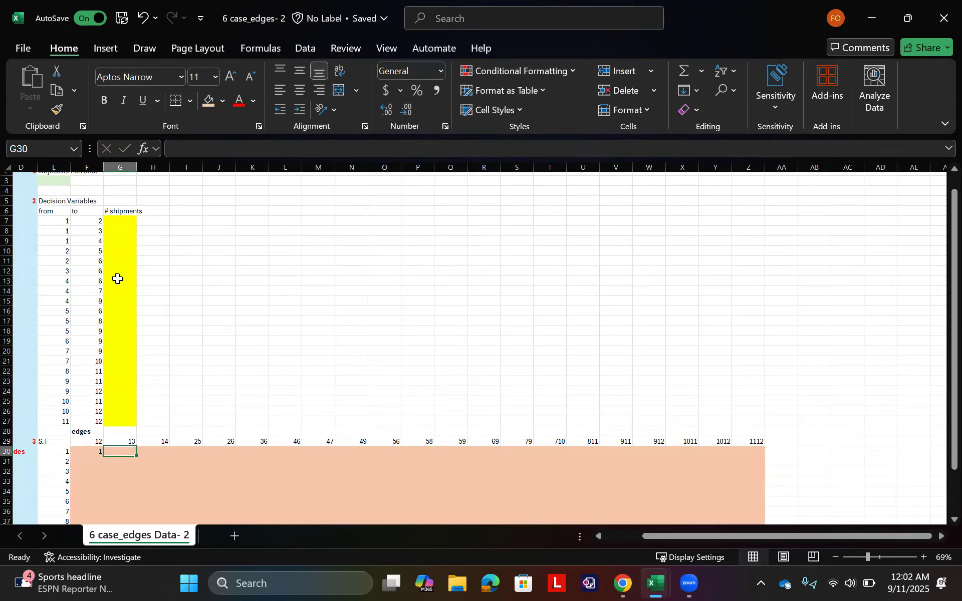
type("1")
key("Tab")
type("1")
key("Tab")
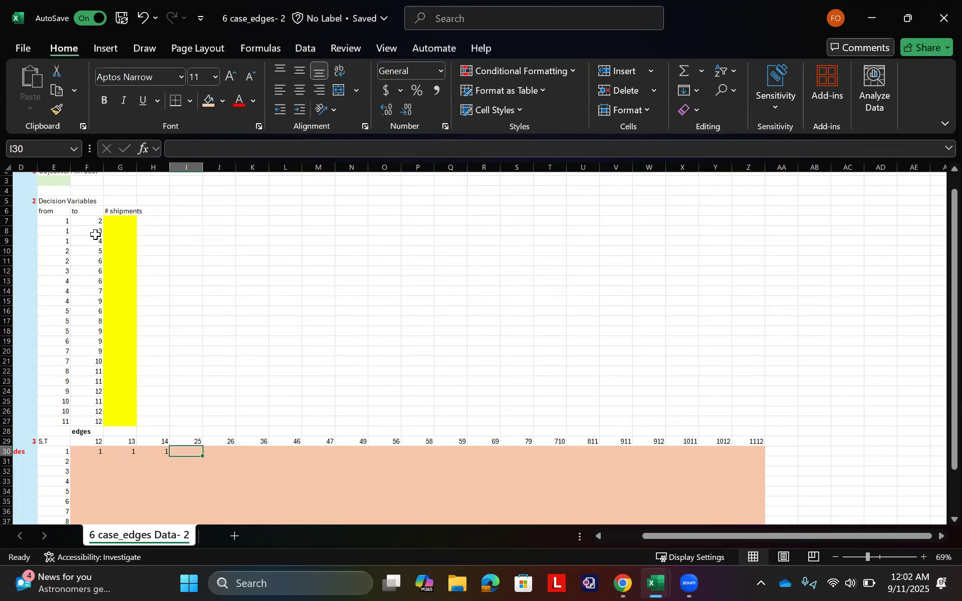
Step: Add the headings LHS, vs and RHS in AA29:AC29, directly after the last edge label
key("Right")
key("Right")
key("Right")
key("Right")
key("Right")
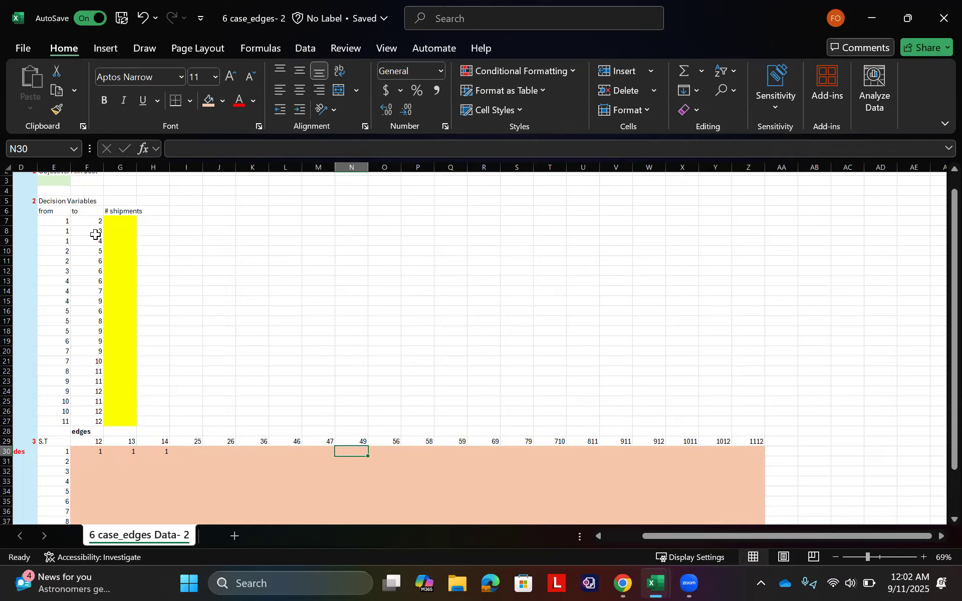
left_click(777, 443)
type("LHS")
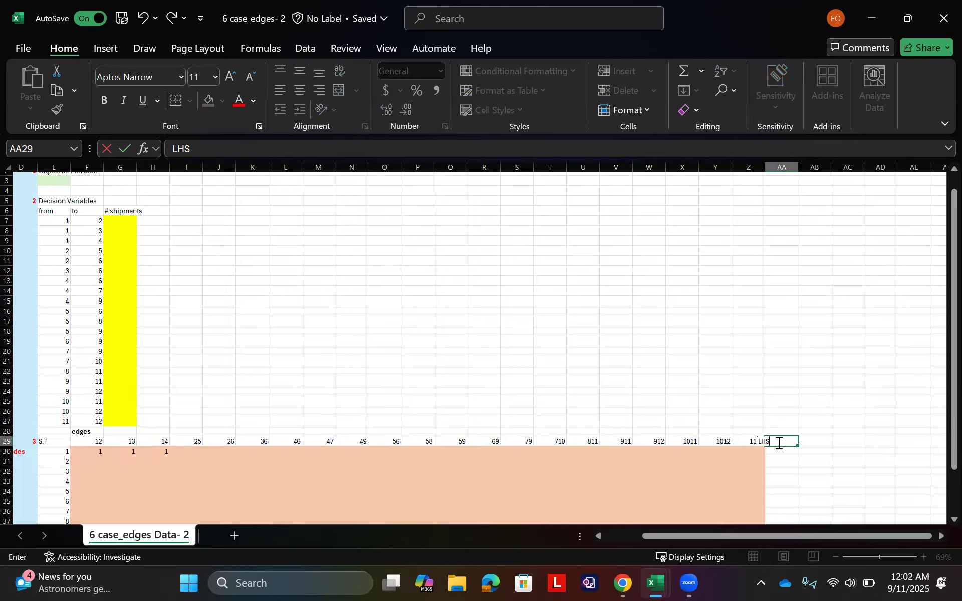
key("Tab")
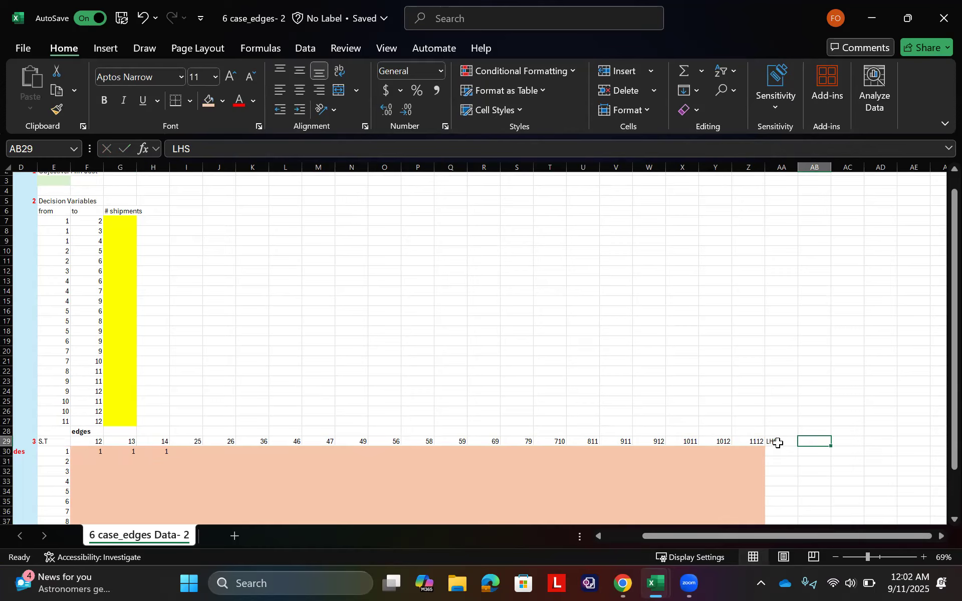
type("vs")
key("Tab")
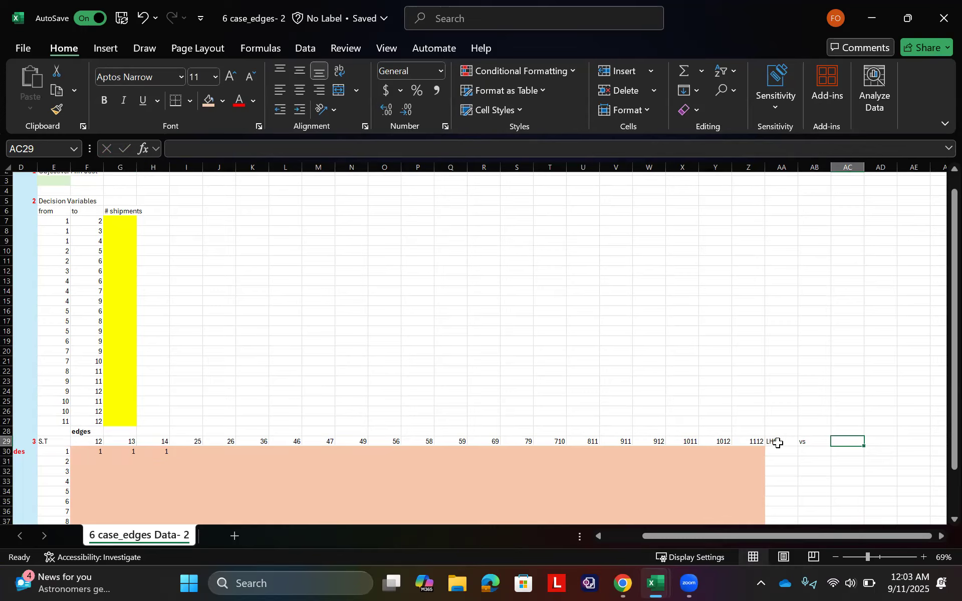
type("RHS")
key("Return")
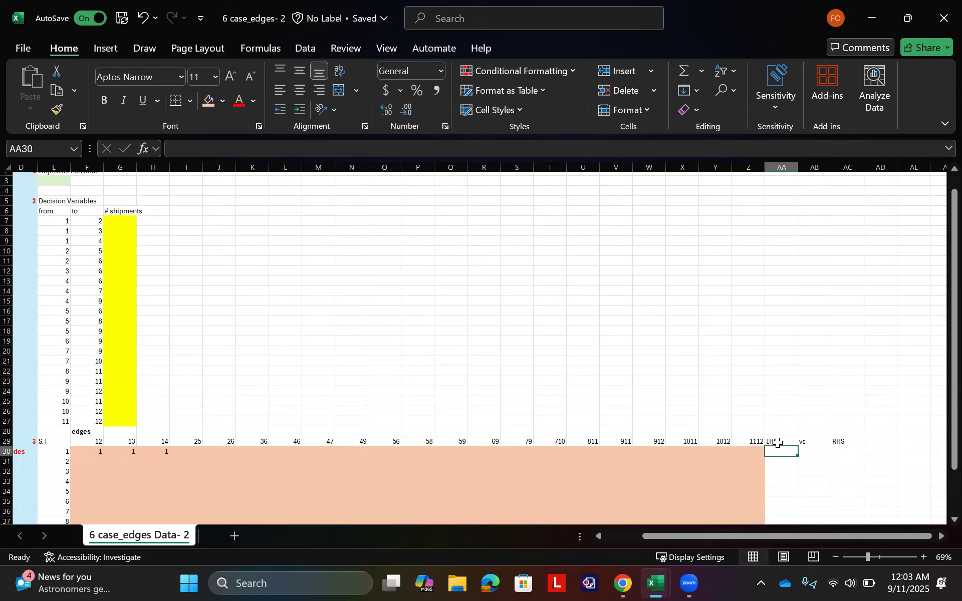
Step: Enter a right-hand side of 1 in AC30 and an equals sign in AB30 for the node 1 constraint
key("Right")
key("Right")
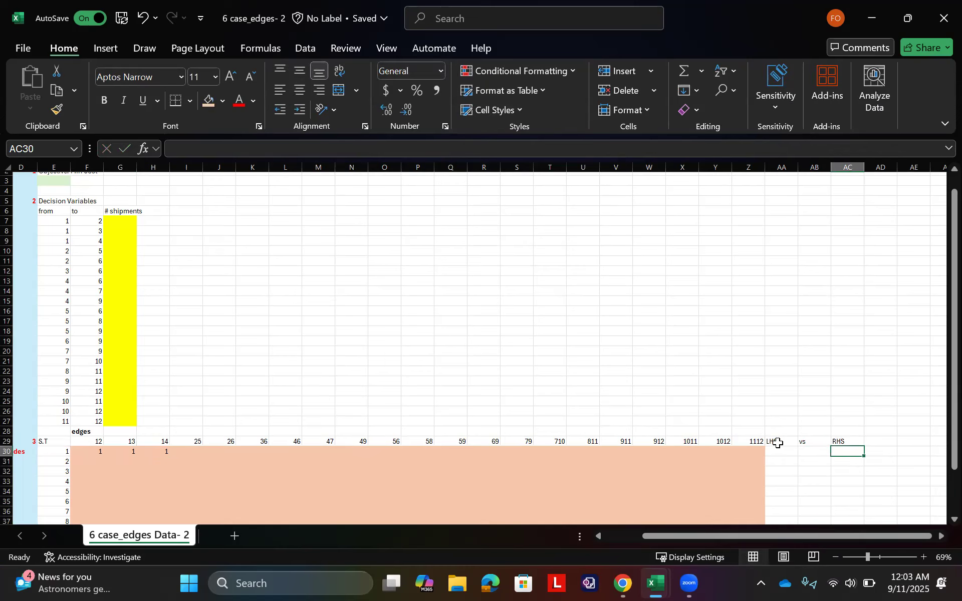
type("=1")
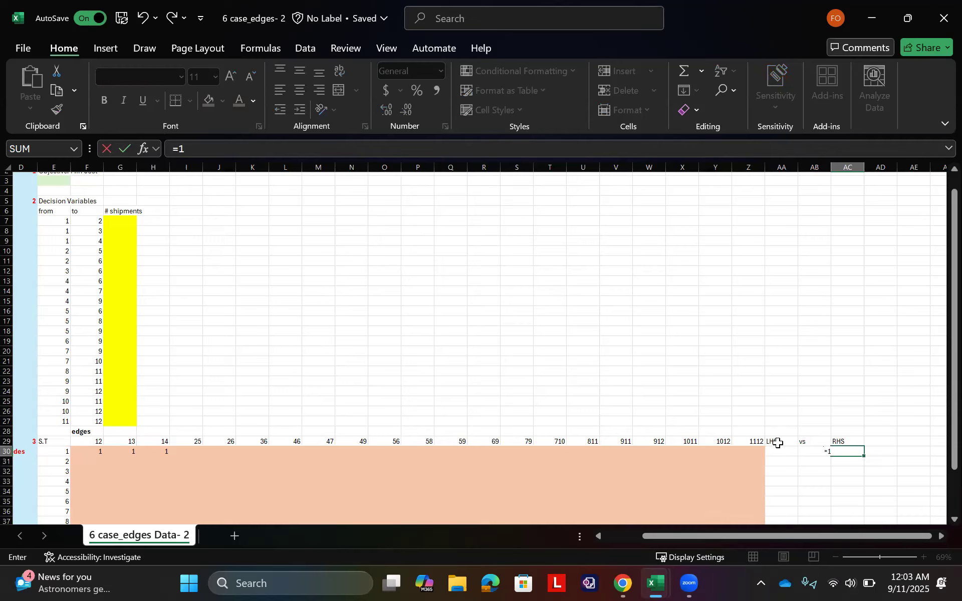
key("Escape")
type("1")
key("Left")
type("=AB3")
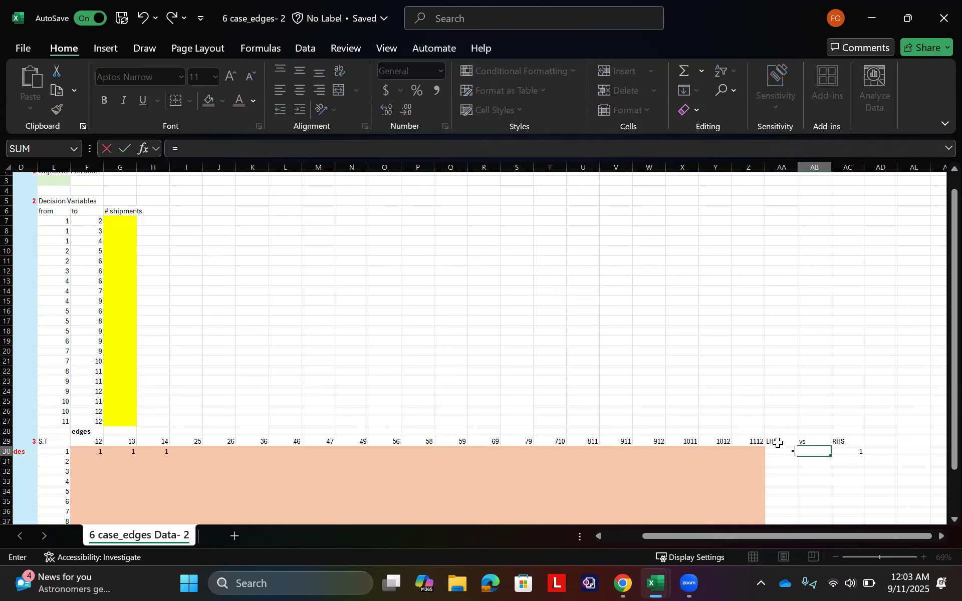
key("BackSpace")
key("BackSpace")
key("BackSpace")
key("Return")
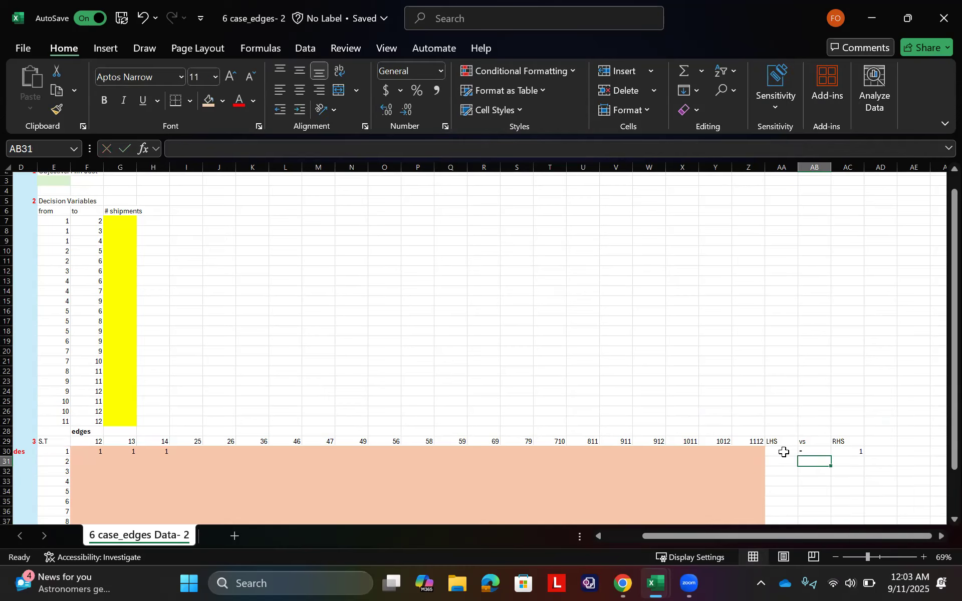
Step: Enter =MMULT(G7:G27,F30:Z30) in AA30 as the left-hand side of the node 1 constraint
left_click(784, 452)
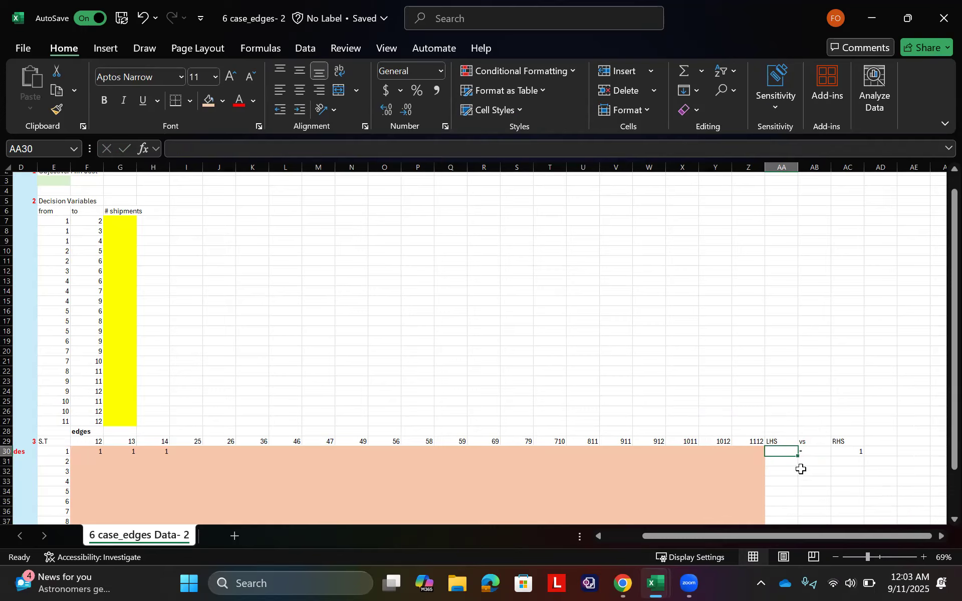
type("=mm")
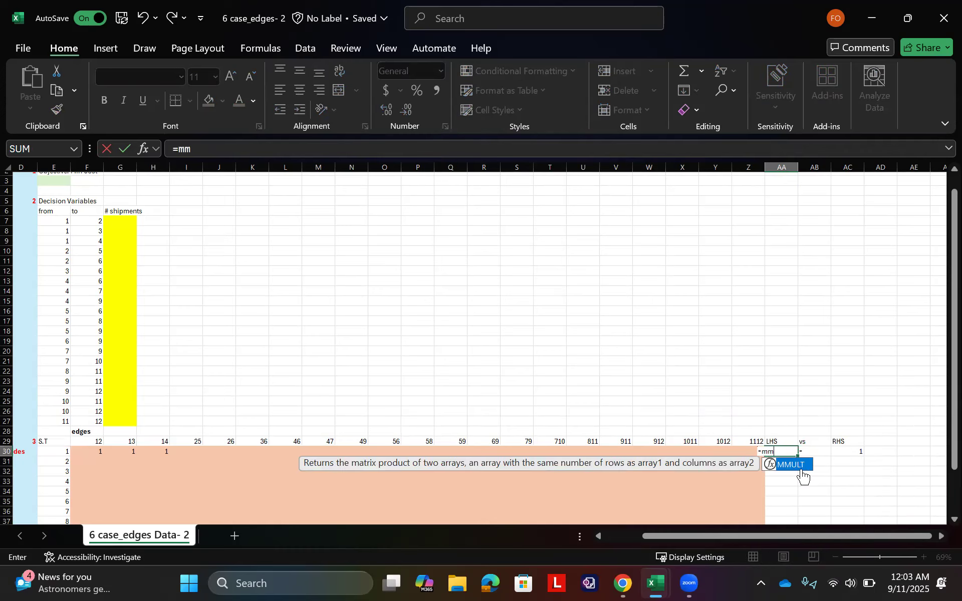
double_click(802, 471)
left_click_drag(115, 221, 122, 421)
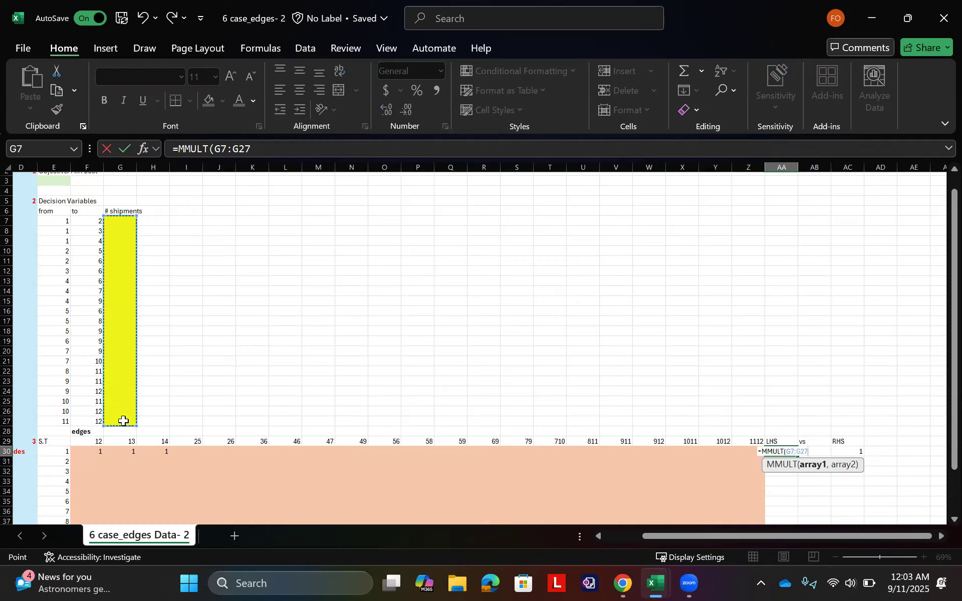
type(",")
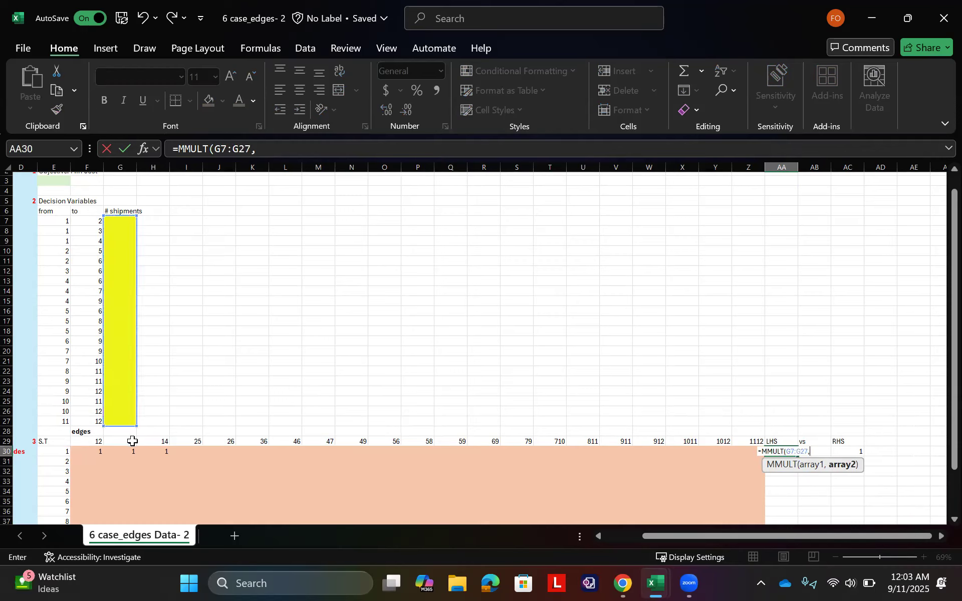
left_click_drag(106, 453, 330, 453)
left_click_drag(77, 453, 745, 455)
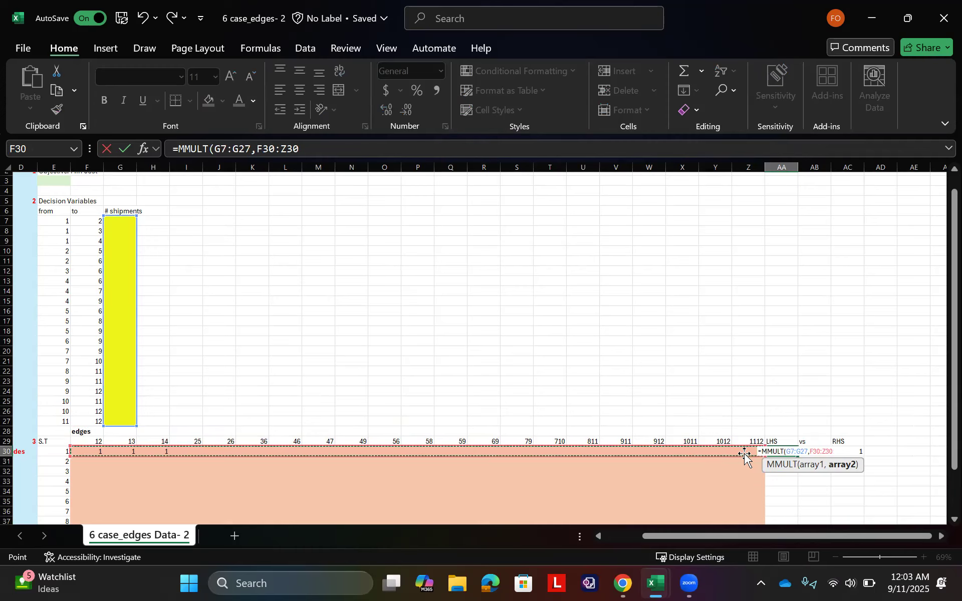
key("Return")
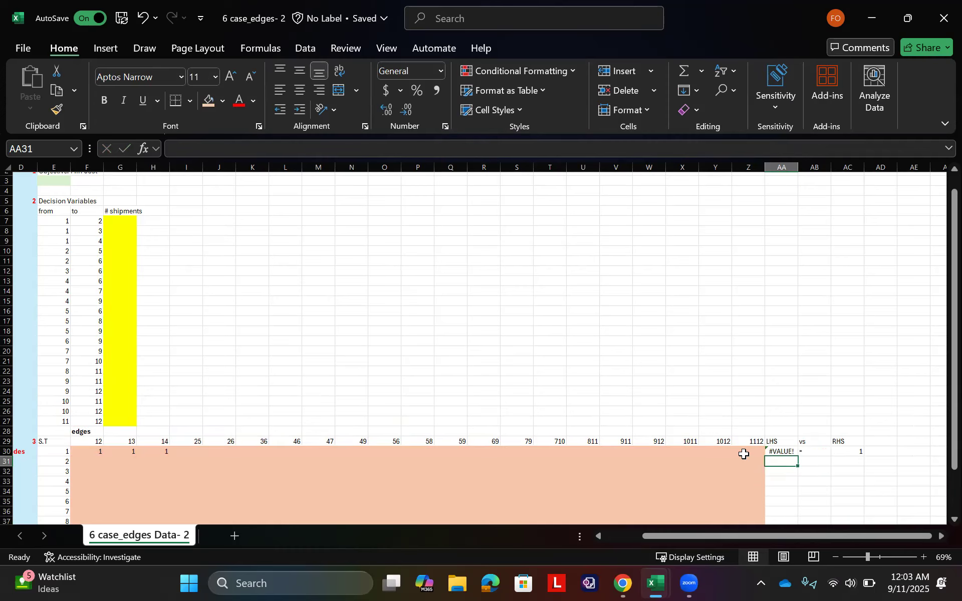
left_click_drag(789, 458, 788, 454)
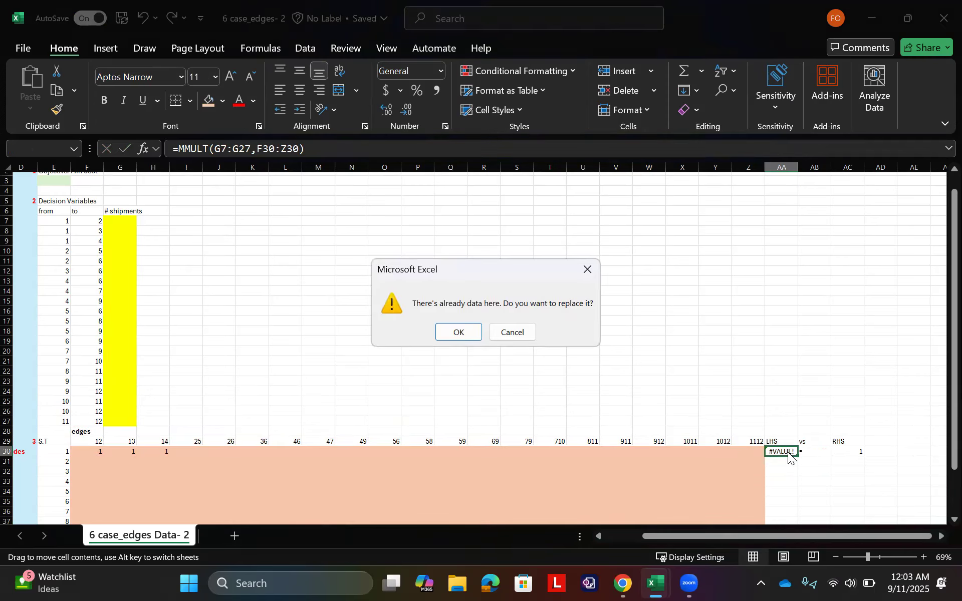
key("Escape")
double_click(789, 453)
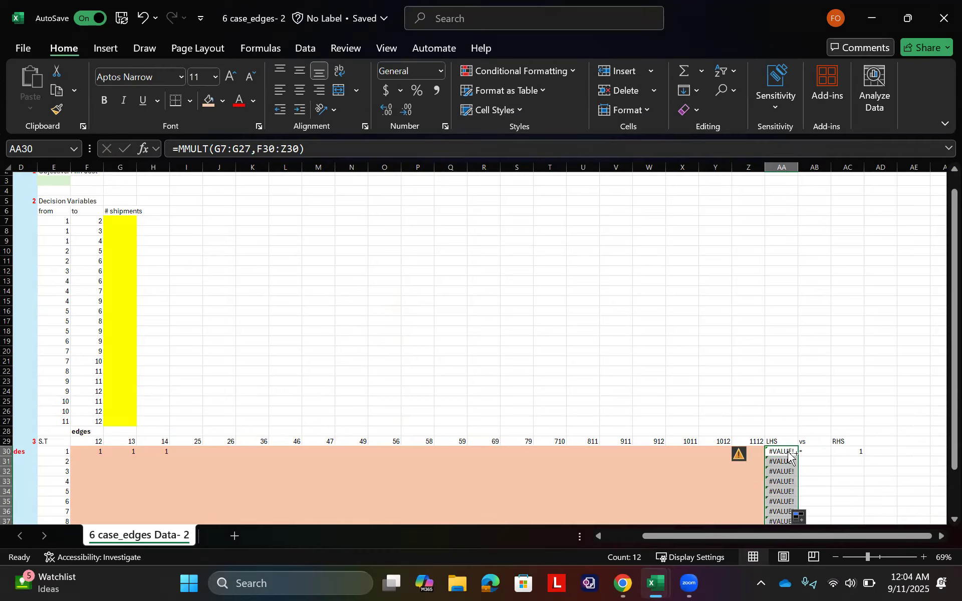
key("ctrl+z")
Step: Compare the number of edge labels in F29:Z29 with the number of from entries in E7:E27
left_click(755, 441)
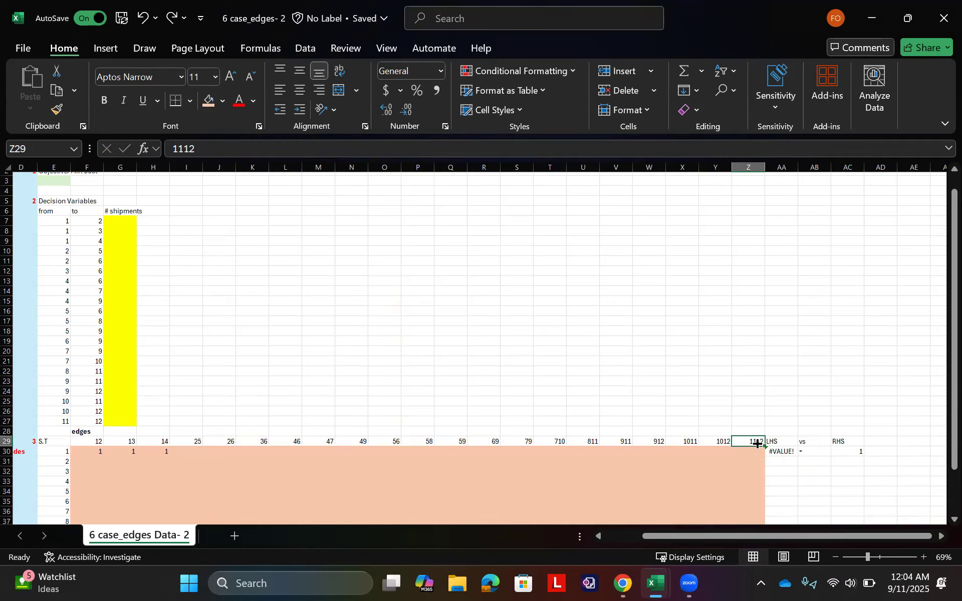
key("ctrl+shift+Left")
key("shift+Right")
key("shift+Right")
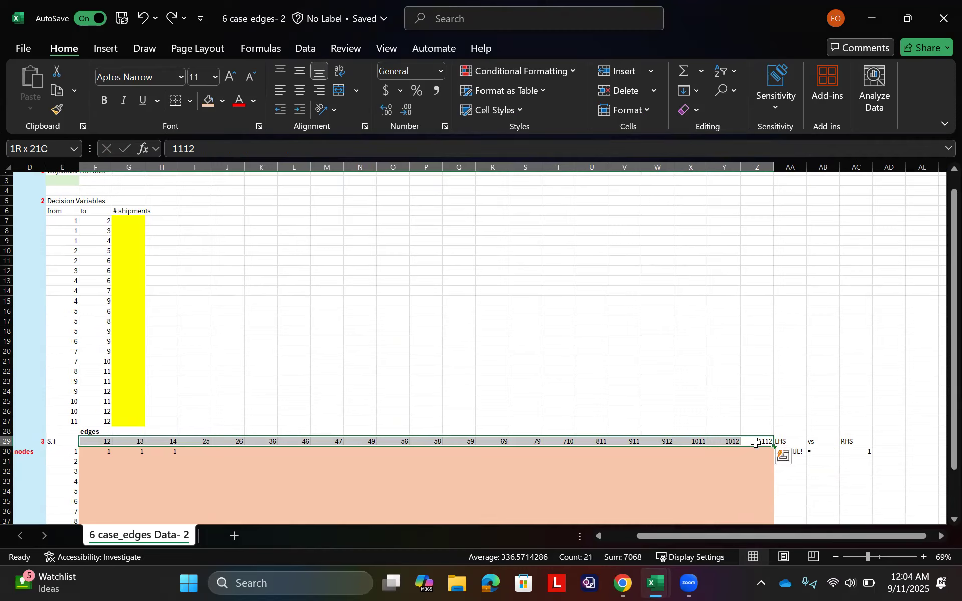
left_click(73, 222)
key("ctrl+shift+Down")
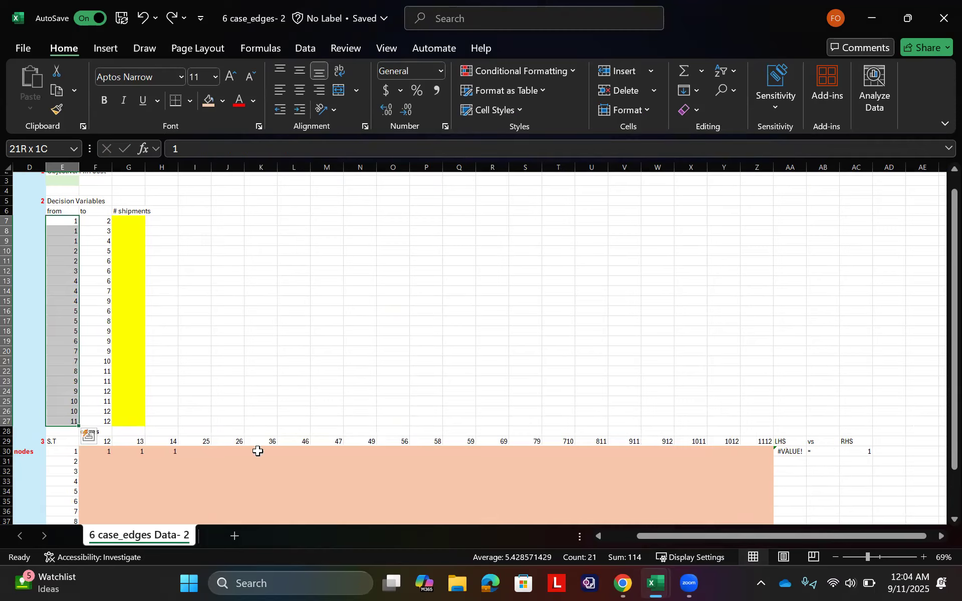
Step: Replace the node 1 LHS formula in AA30 with =MMULT(F30:Z30,G7:G27), putting the coefficient row before the shipments
double_click(796, 451)
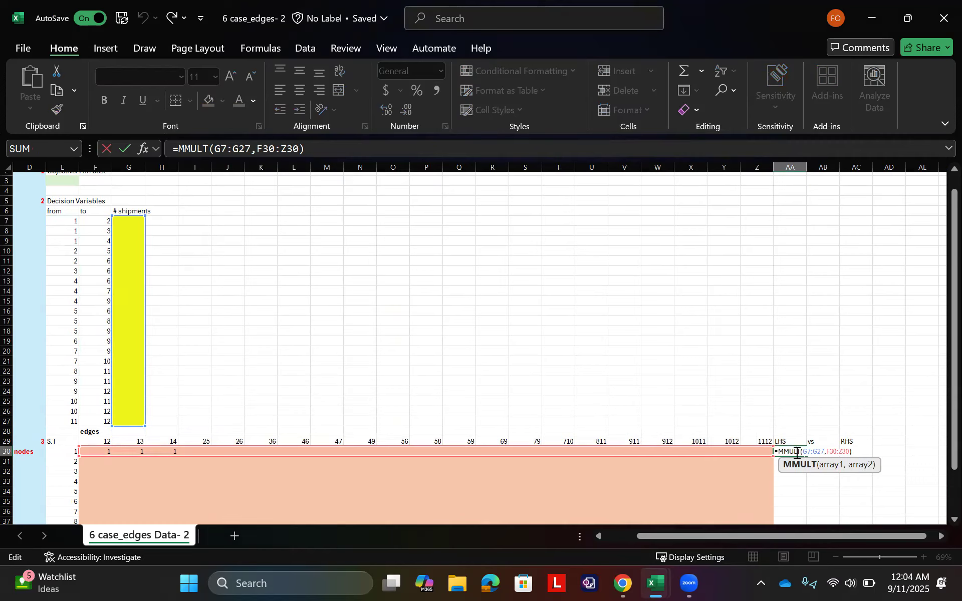
key("ctrl+shift+Return")
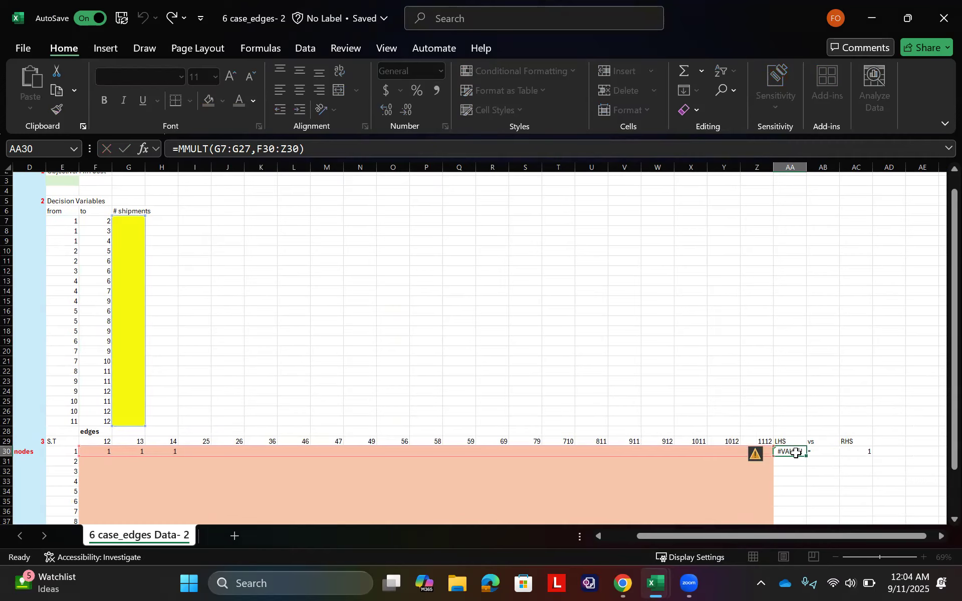
type("=ma")
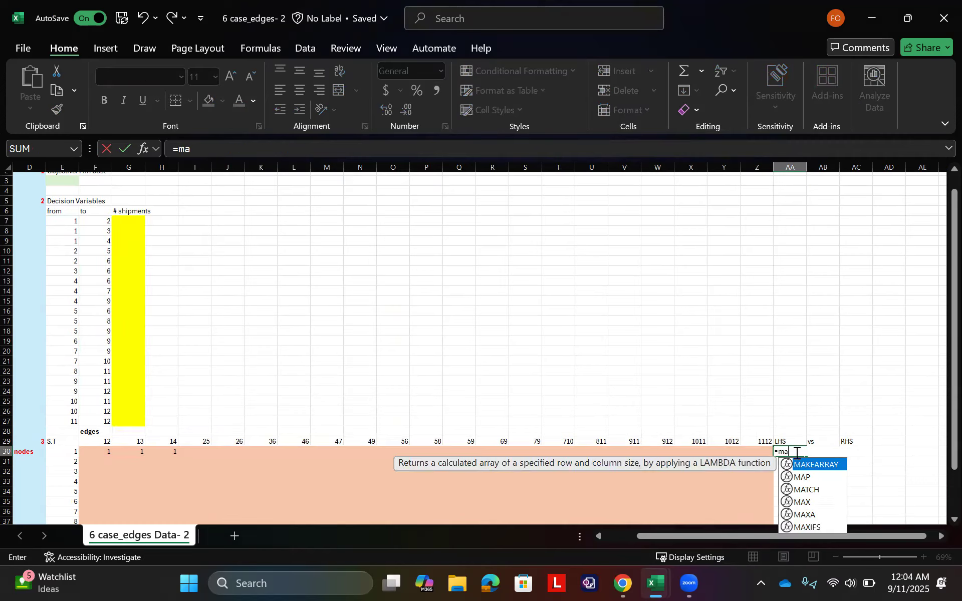
type("t")
key("BackSpace")
key("BackSpace")
type("m")
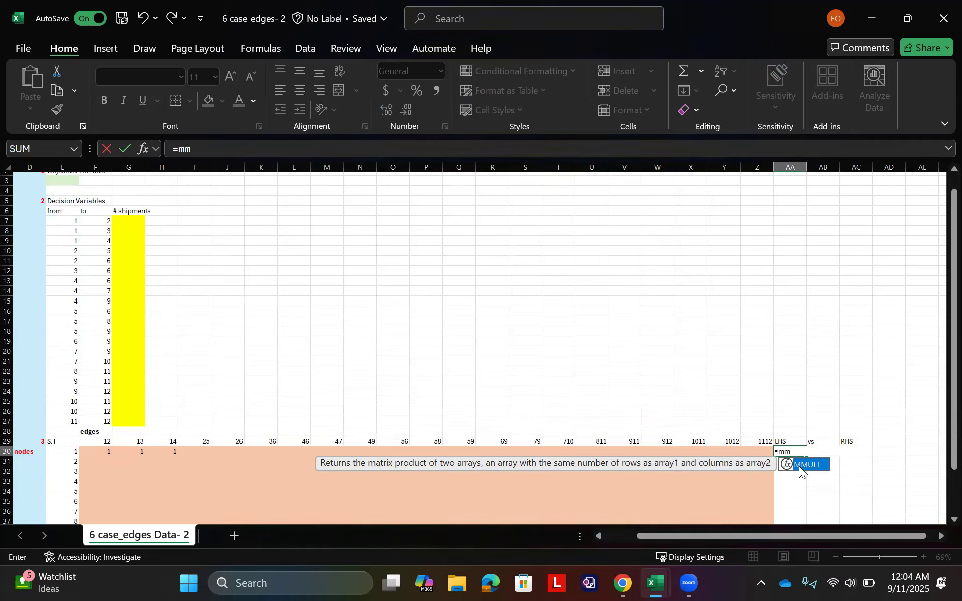
double_click(798, 466)
left_click_drag(107, 451, 756, 453)
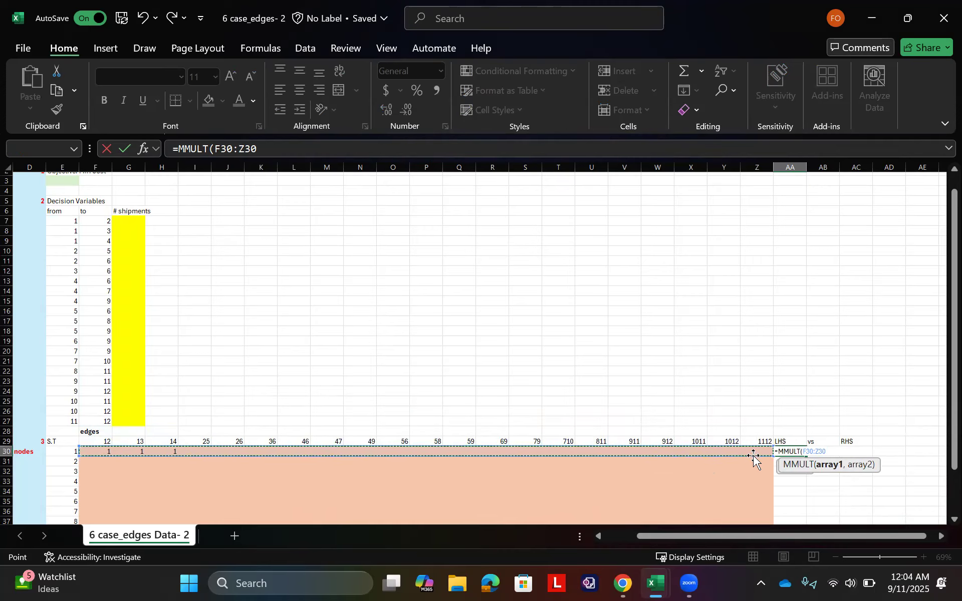
type(",")
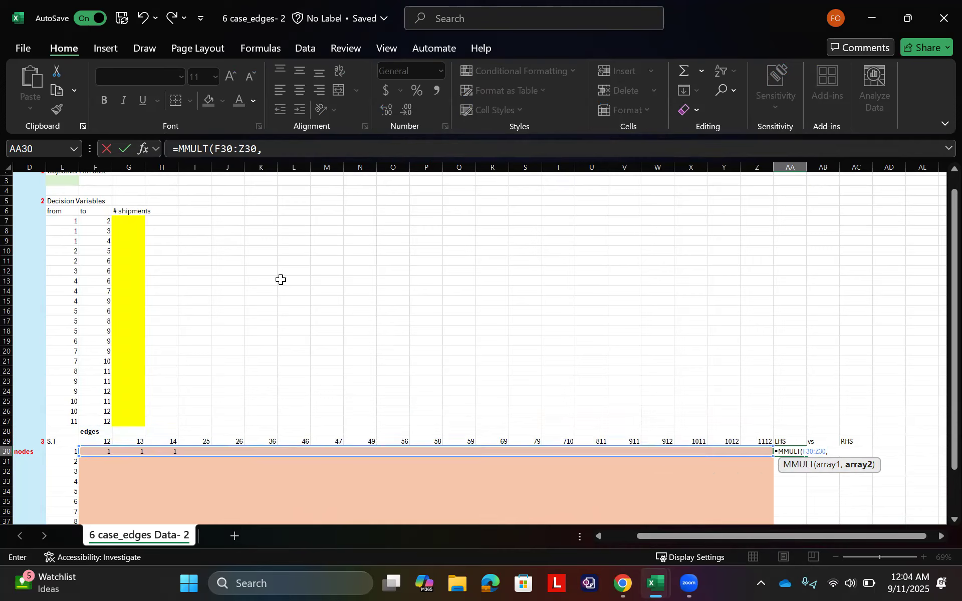
left_click_drag(123, 220, 141, 422)
type(")")
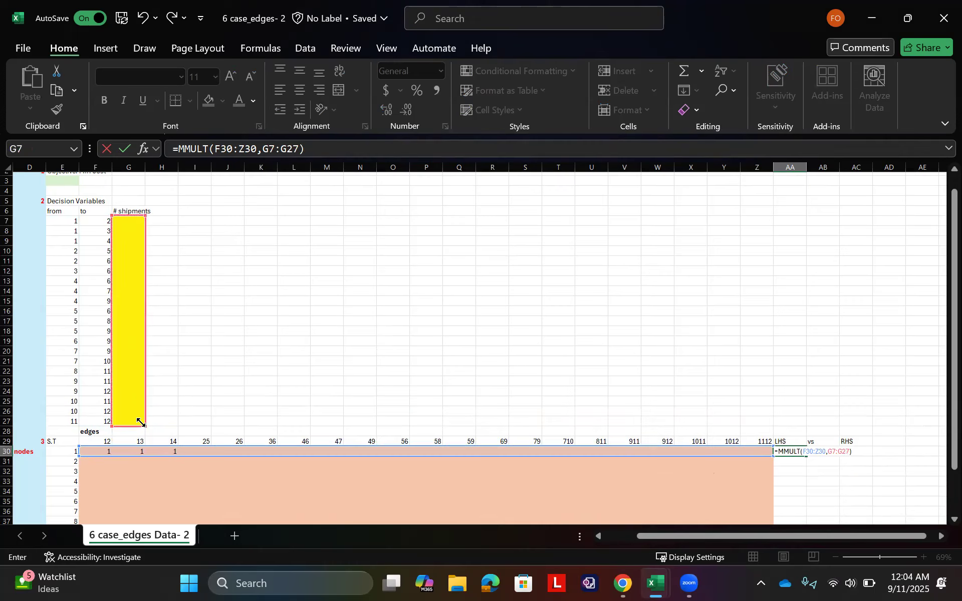
key("Return")
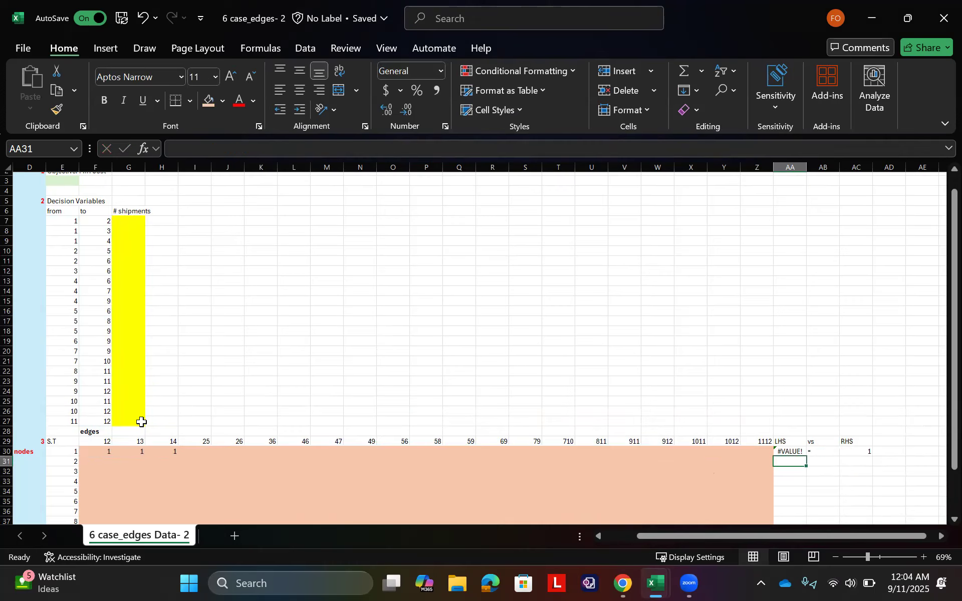
Step: Enter a trial shipment of 1 in G7 for the edge from node 1 to node 2
left_click(131, 212)
left_click(129, 220)
type("1")
key("Return")
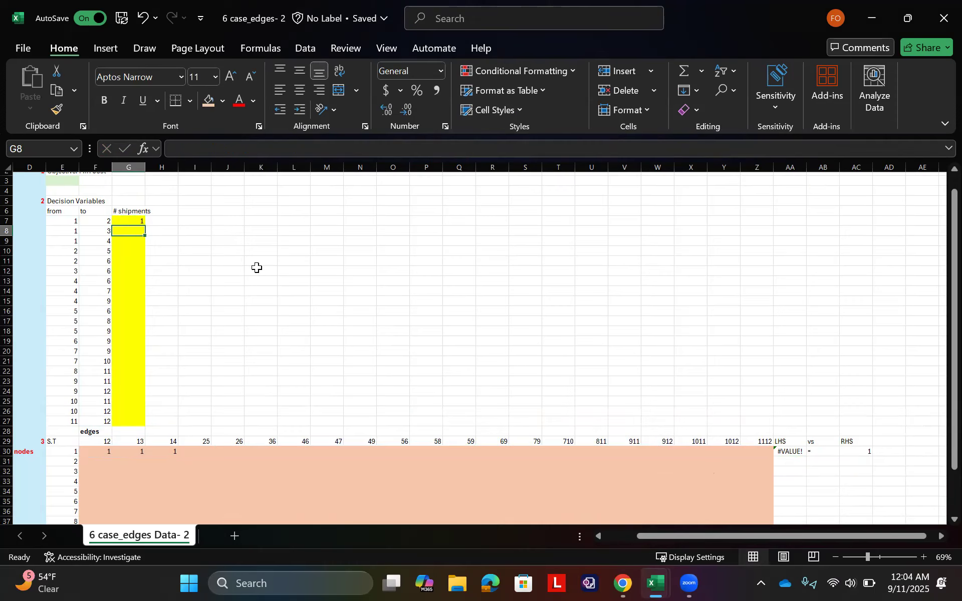
Step: Rewrite the node 1 LHS in AA30 as the array formula =MMULT(G7:G27,F30:Z30), with the shipments first
double_click(792, 449)
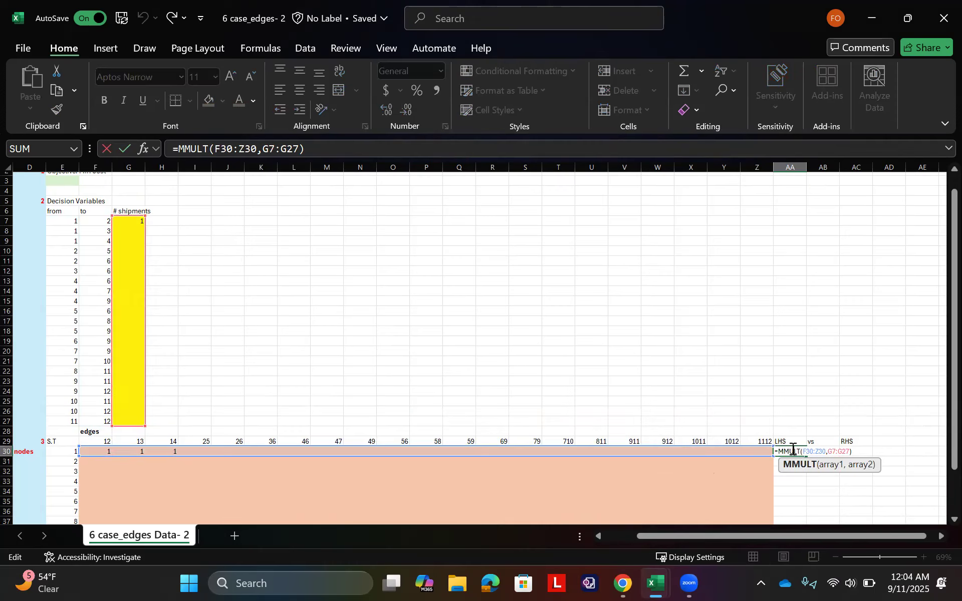
key("BackSpace")
key("BackSpace")
key("BackSpace")
key("BackSpace")
key("BackSpace")
key("BackSpace")
key("BackSpace")
key("BackSpace")
key("BackSpace")
key("BackSpace")
key("BackSpace")
key("BackSpace")
key("BackSpace")
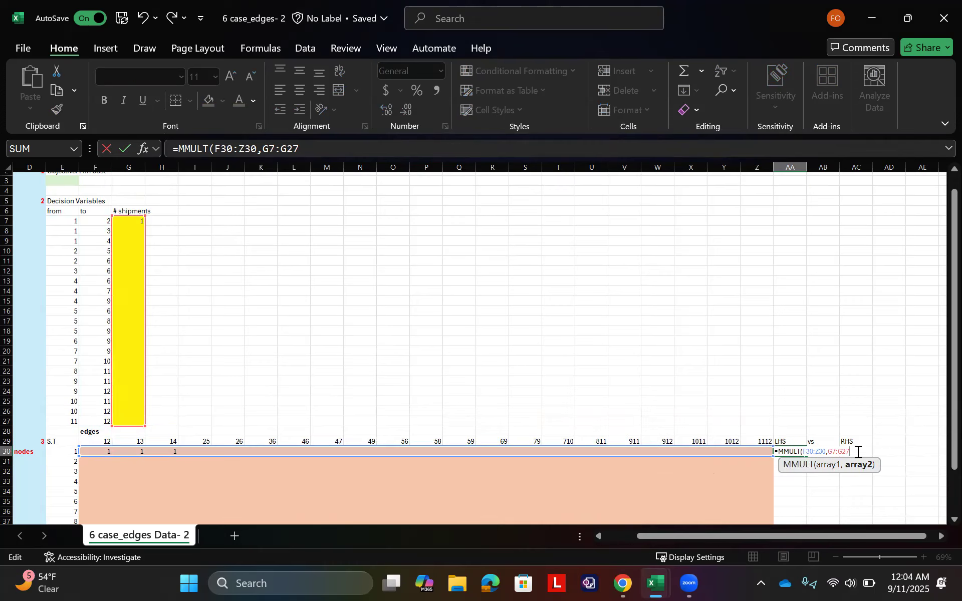
key("BackSpace")
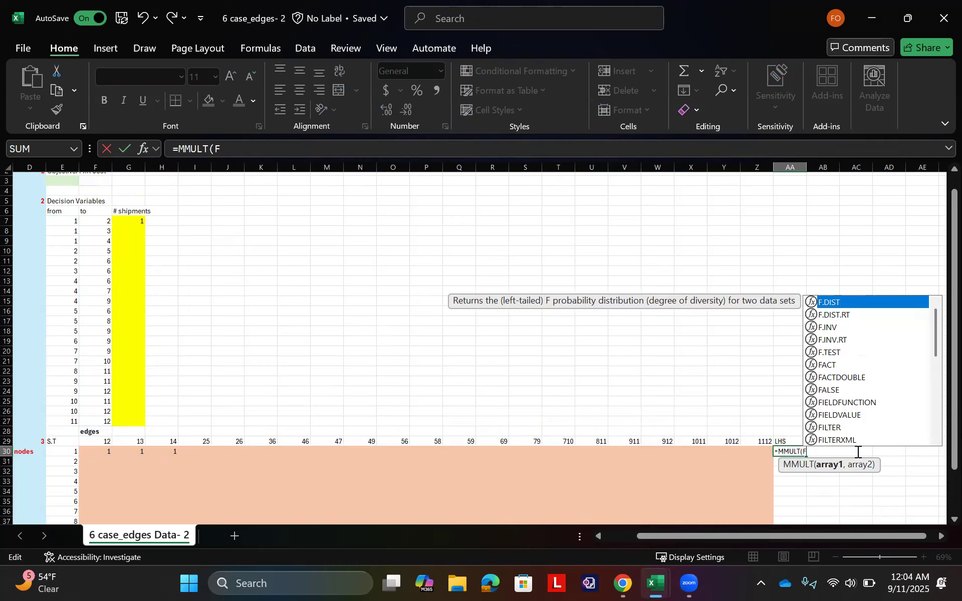
left_click(129, 224)
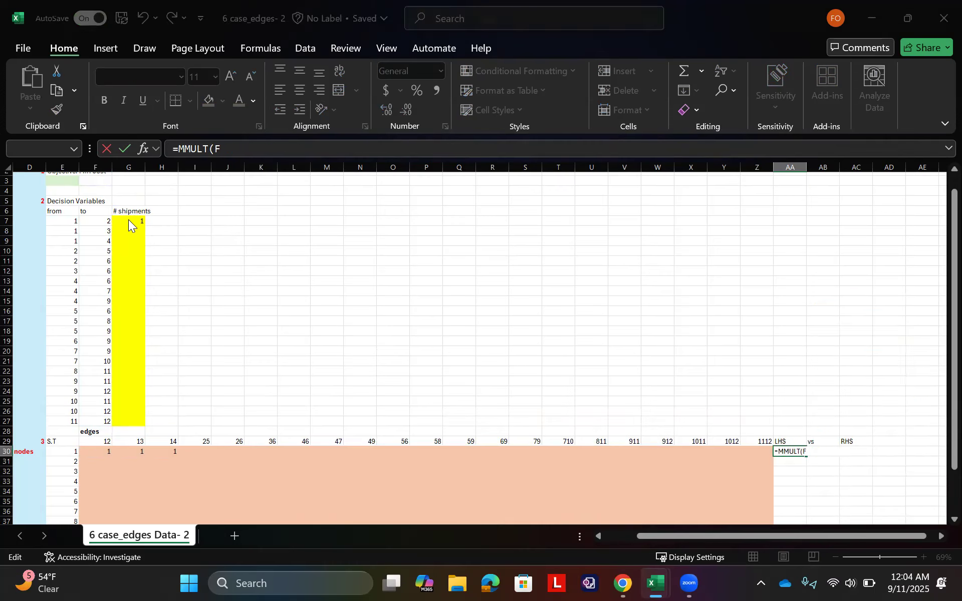
key("Return")
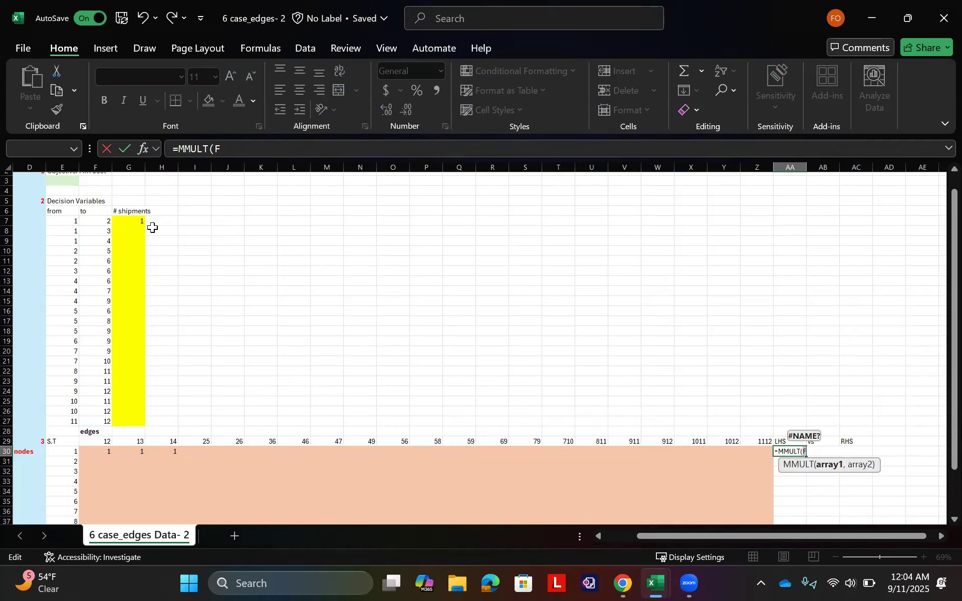
left_click_drag(130, 220, 136, 418)
type("mm")
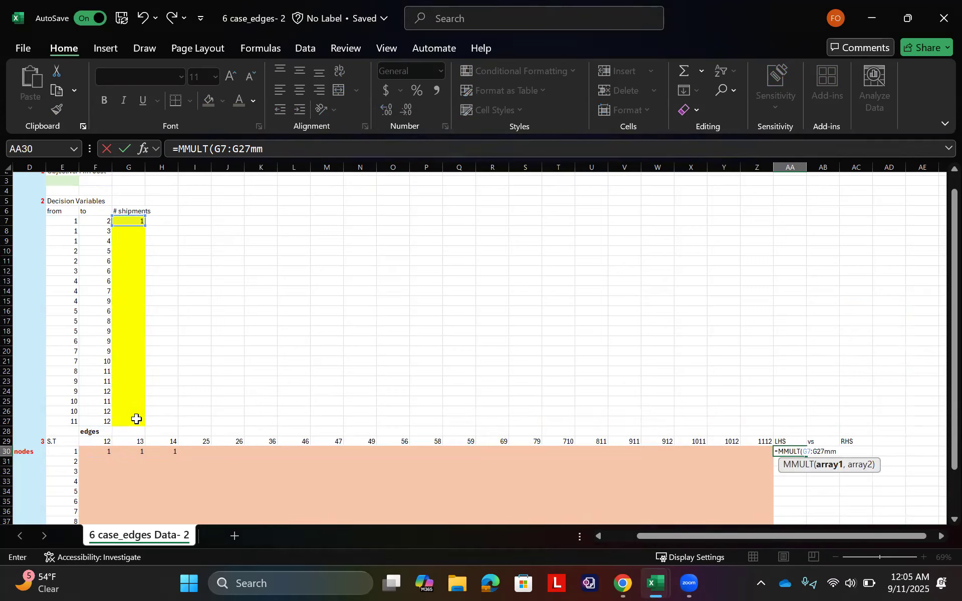
type("\\")
key("BackSpace")
key("BackSpace")
key("BackSpace")
key("BackSpace")
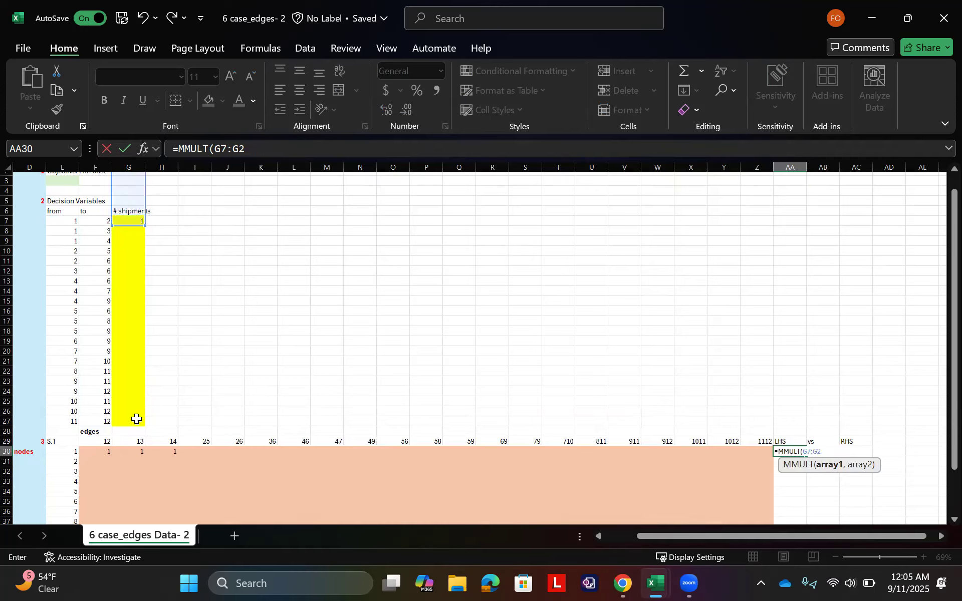
type("7,")
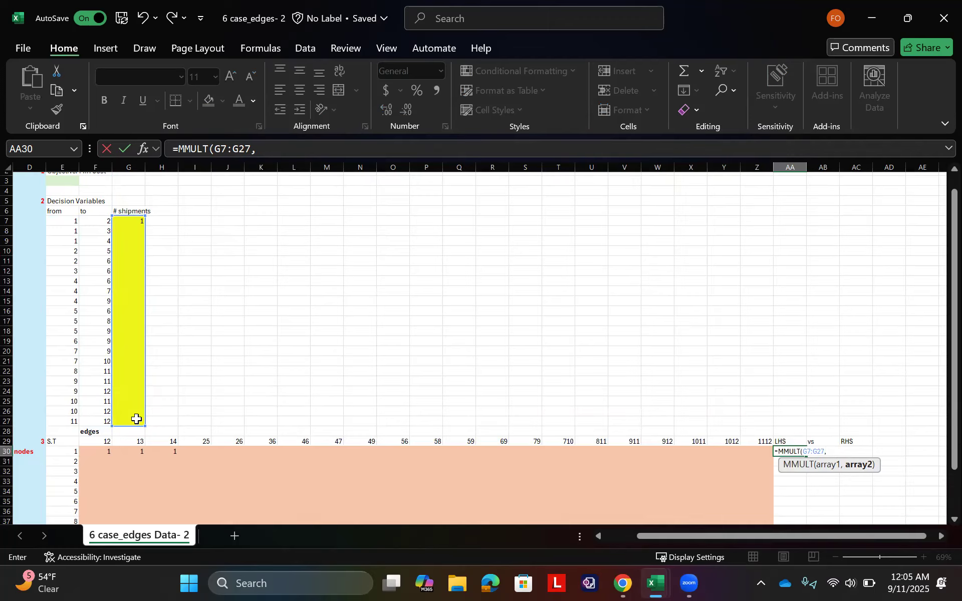
left_click_drag(97, 451, 746, 448)
type(")")
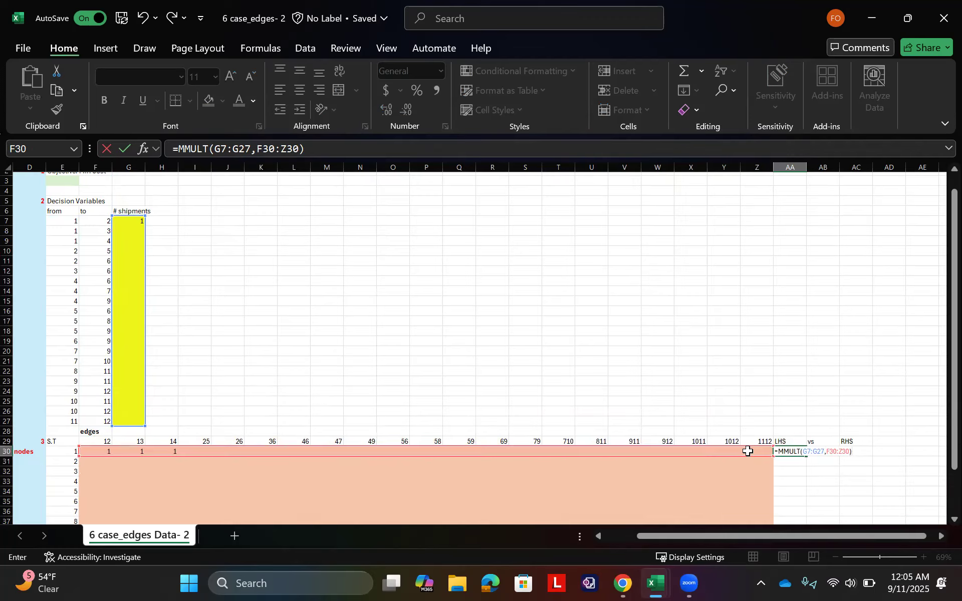
key("ctrl+shift+Return")
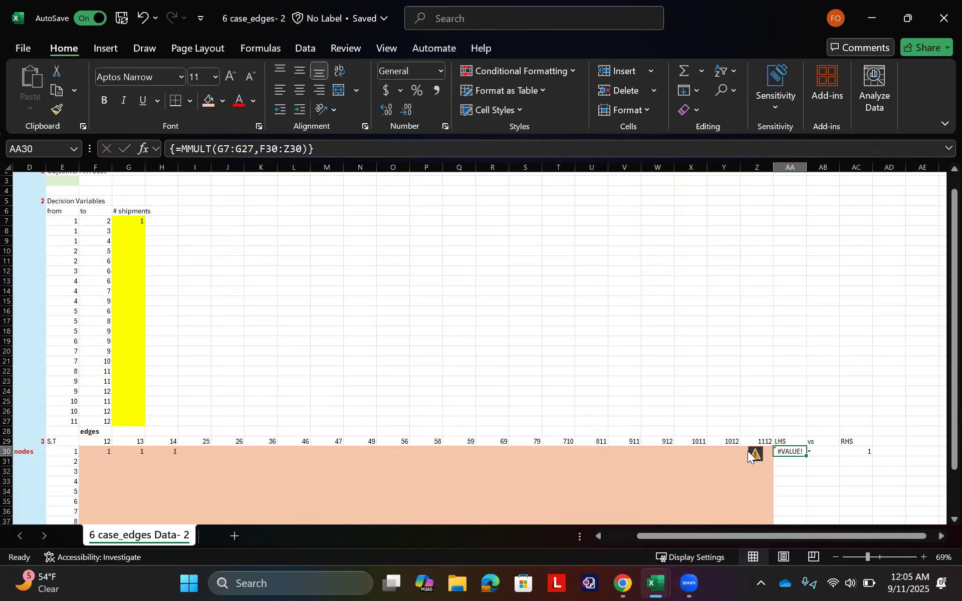
Step: Try re-entering the existing node 1 LHS formula in AA30 as an array formula
double_click(795, 452)
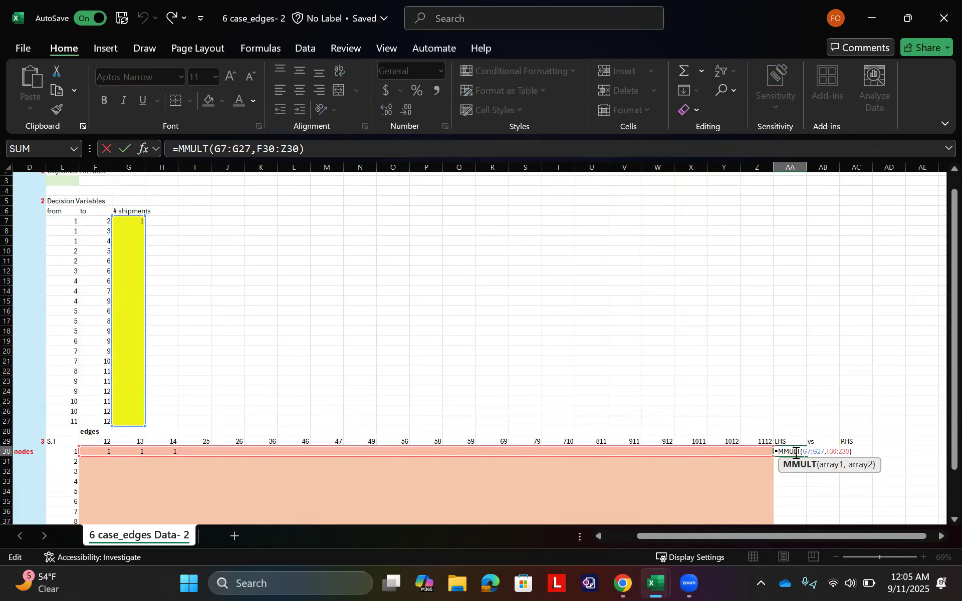
key("ctrl+shift+Return")
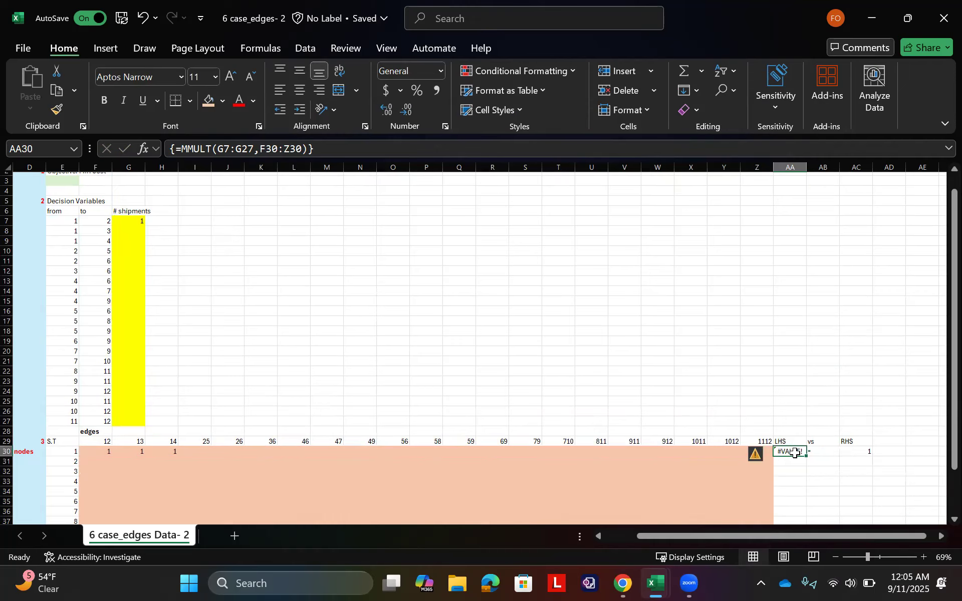
double_click(796, 452)
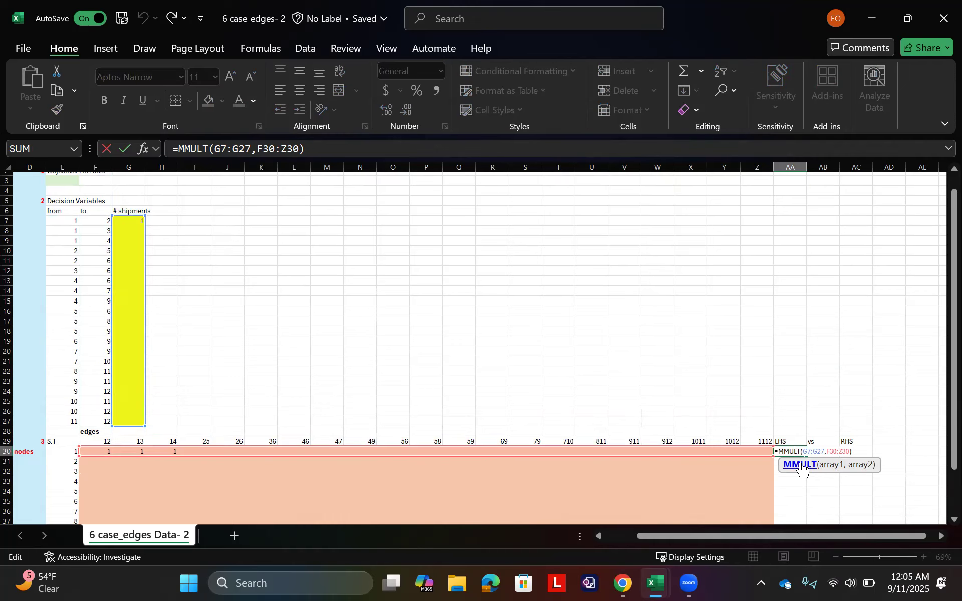
key("ctrl+shift+Return")
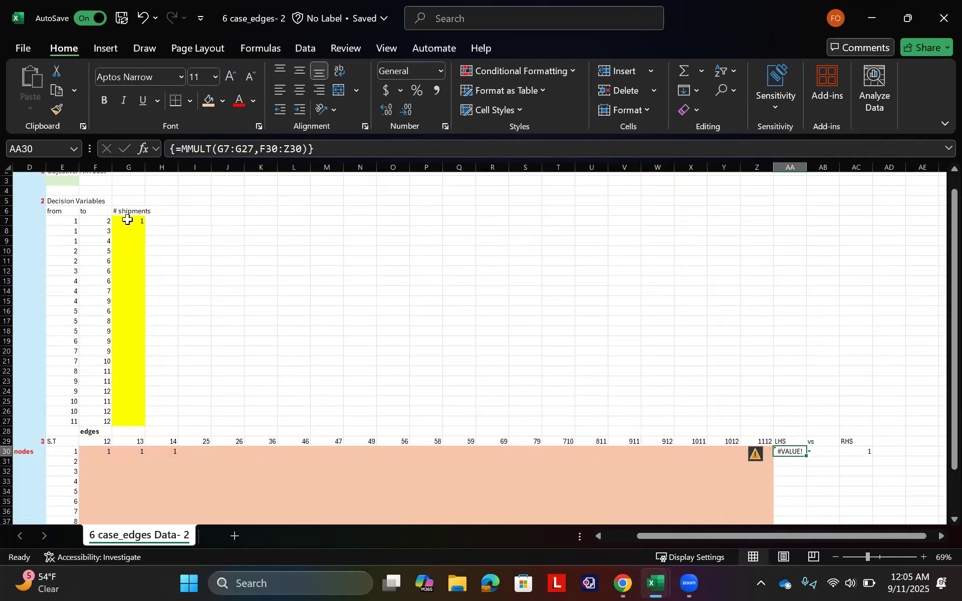
Step: Copy the decision variable table E6:G27, including its headers, and paste it transposed starting at I6
left_click_drag(64, 223, 123, 409)
left_click_drag(46, 220, 69, 222)
left_click(61, 211)
left_click_drag(128, 310, 119, 417)
key("ctrl+c")
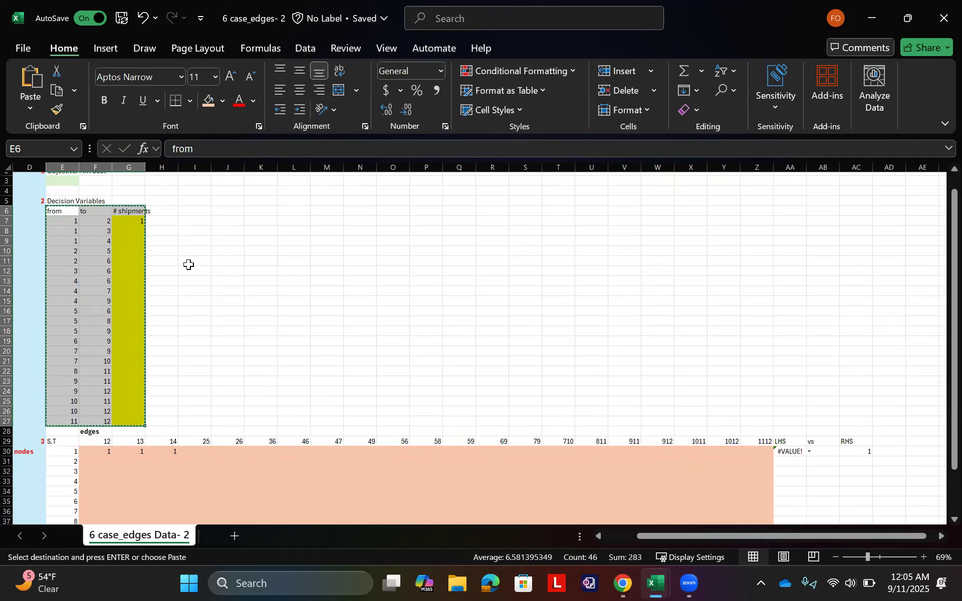
left_click(194, 221)
left_click(194, 209)
scroll(196, 212, "up", 1)
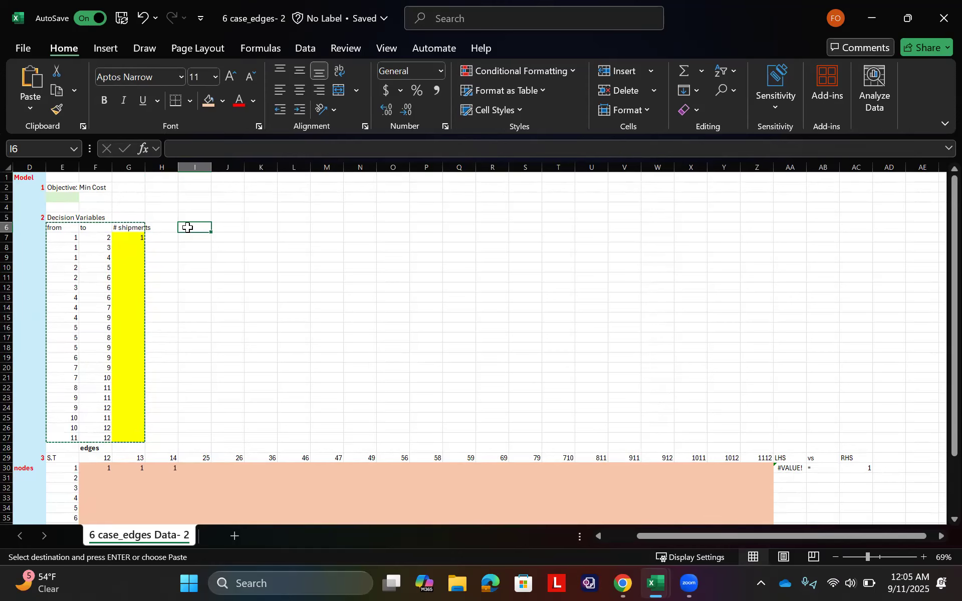
right_click(188, 228)
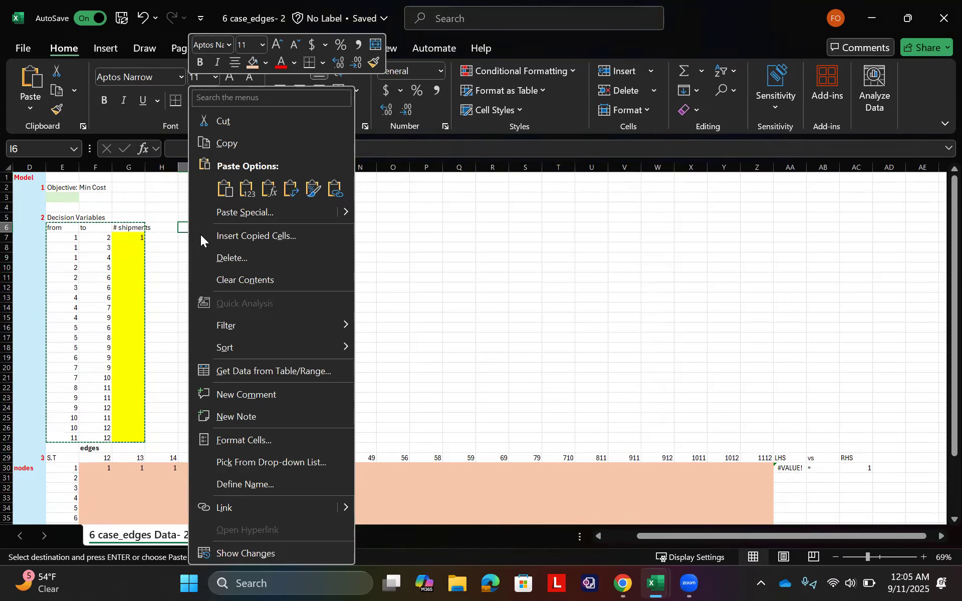
left_click(249, 213)
left_click(126, 186)
left_click(266, 323)
left_click(316, 343)
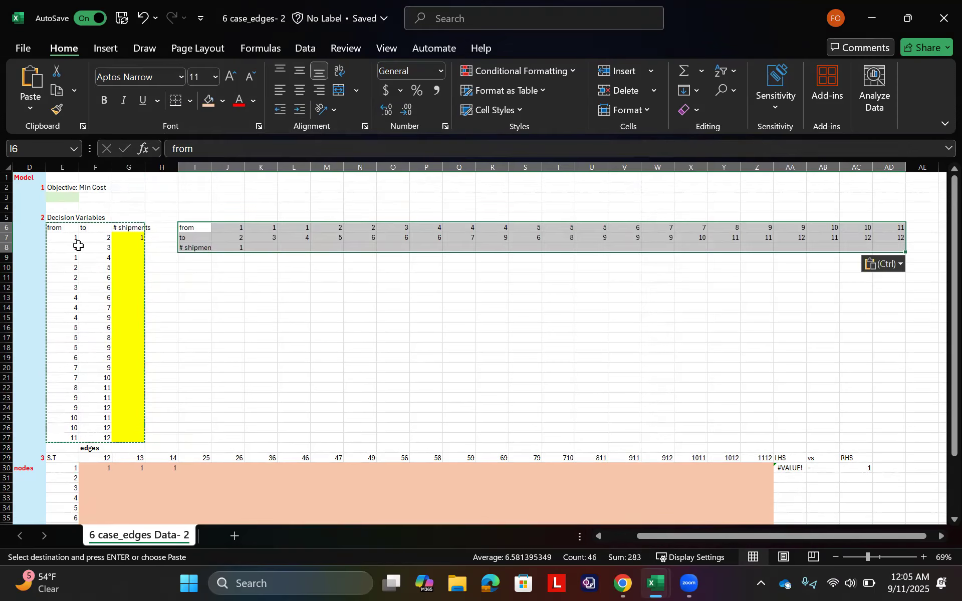
Step: Clear the contents of the original vertical table in E6:G27 and move the transposed table to start at E6
left_click_drag(62, 226, 133, 435)
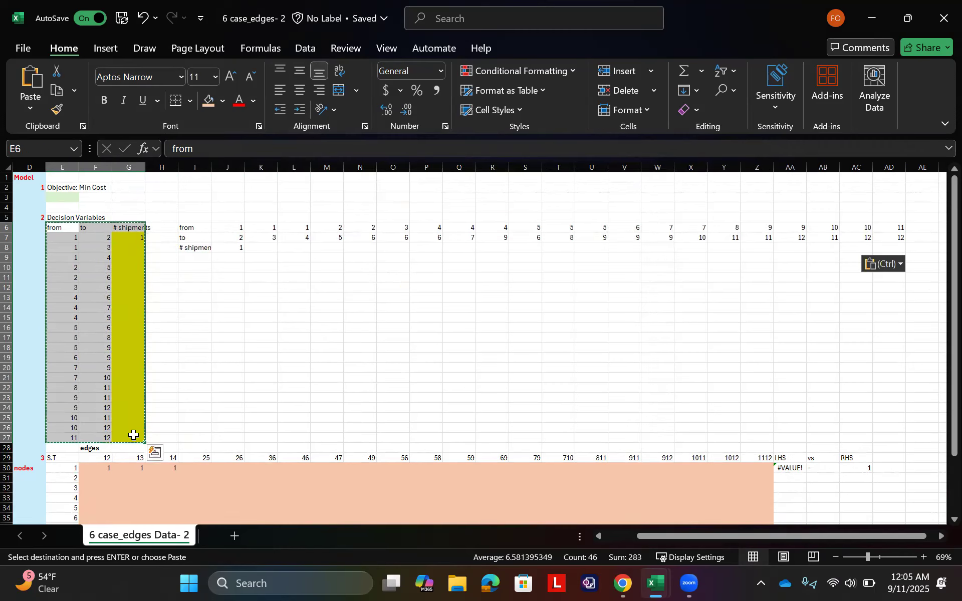
key("Delete")
left_click_drag(195, 227, 764, 249)
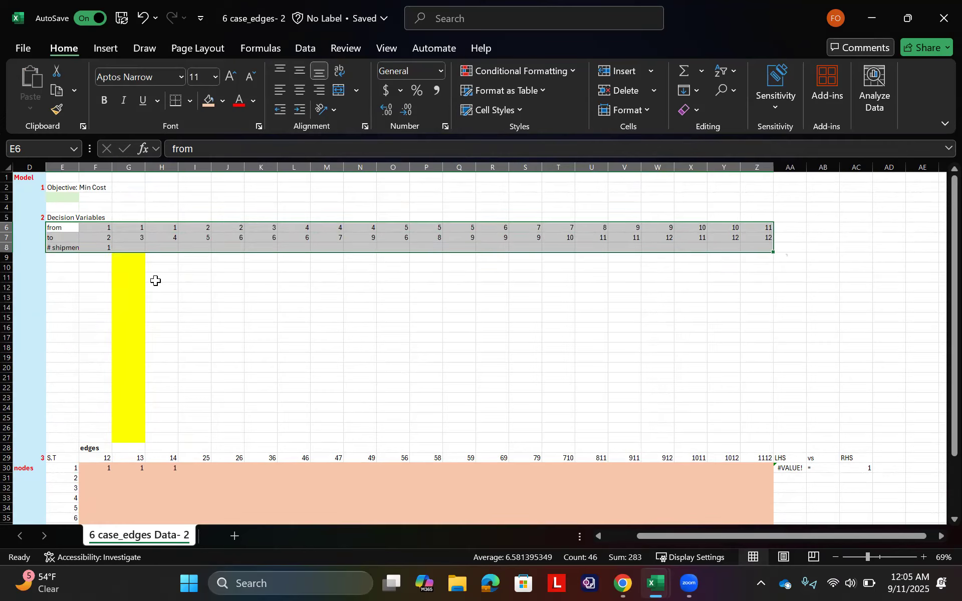
Step: Remove the leftover yellow fill from G9:G27 and fill the shipment cells F8:Z8 with yellow
left_click(153, 258)
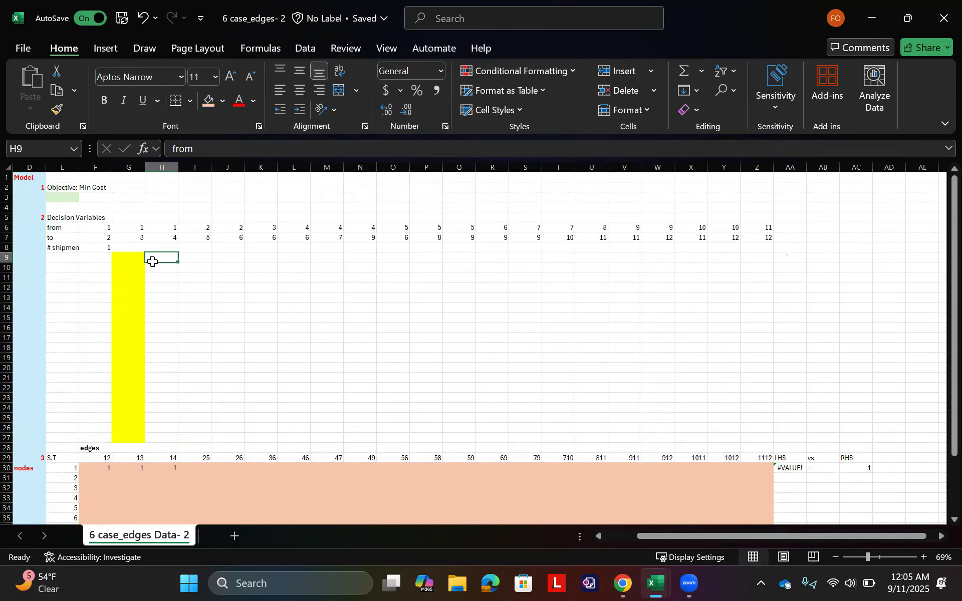
left_click(57, 109)
left_click_drag(129, 256, 123, 438)
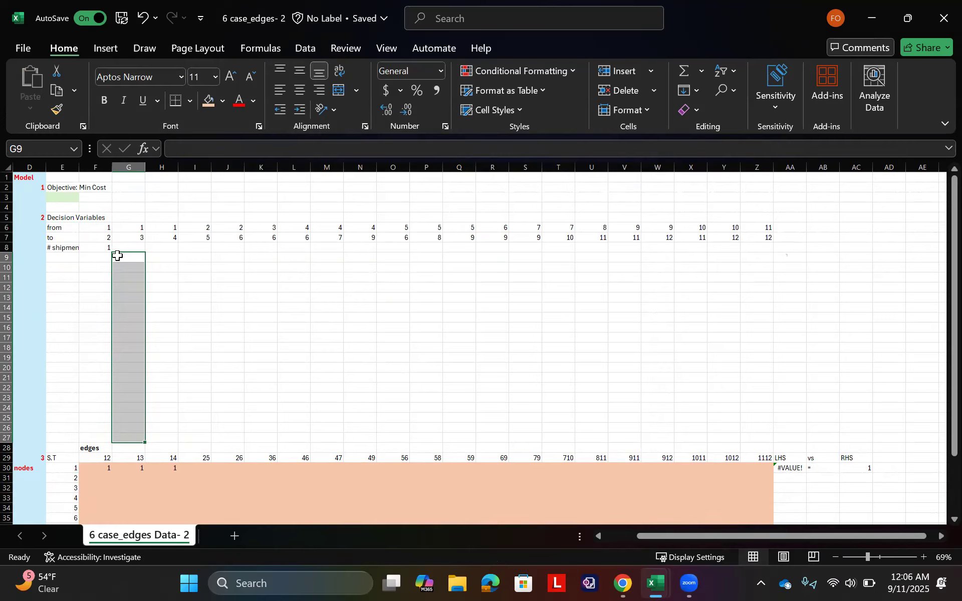
left_click_drag(107, 249, 762, 249)
left_click(222, 99)
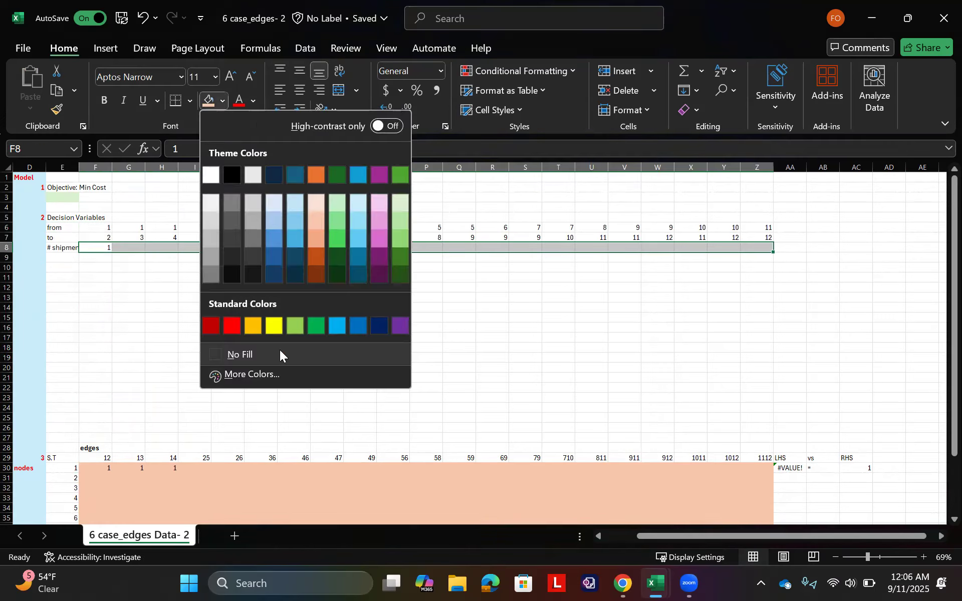
left_click(275, 329)
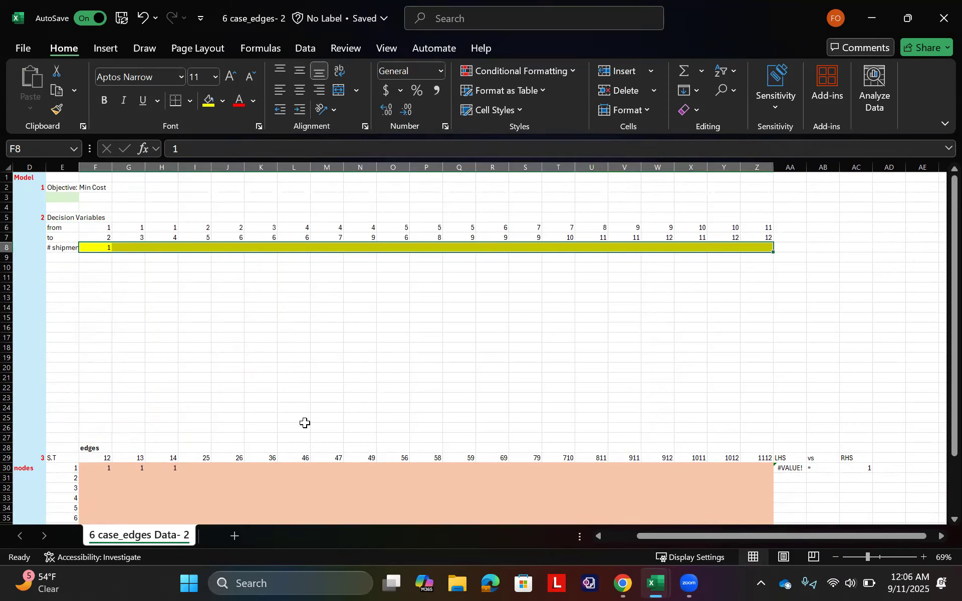
left_click(786, 471)
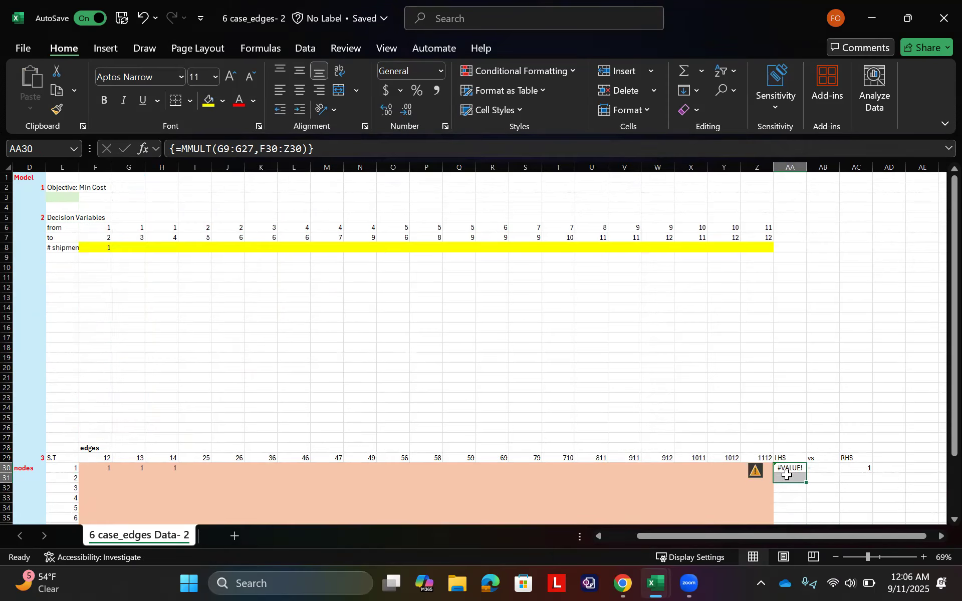
key("Up")
key("Down")
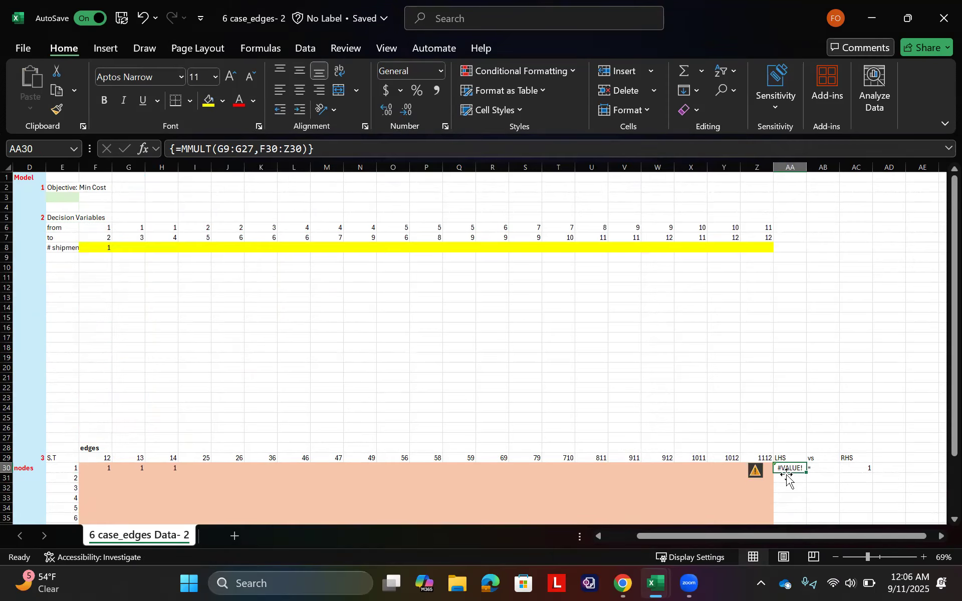
type("=sun")
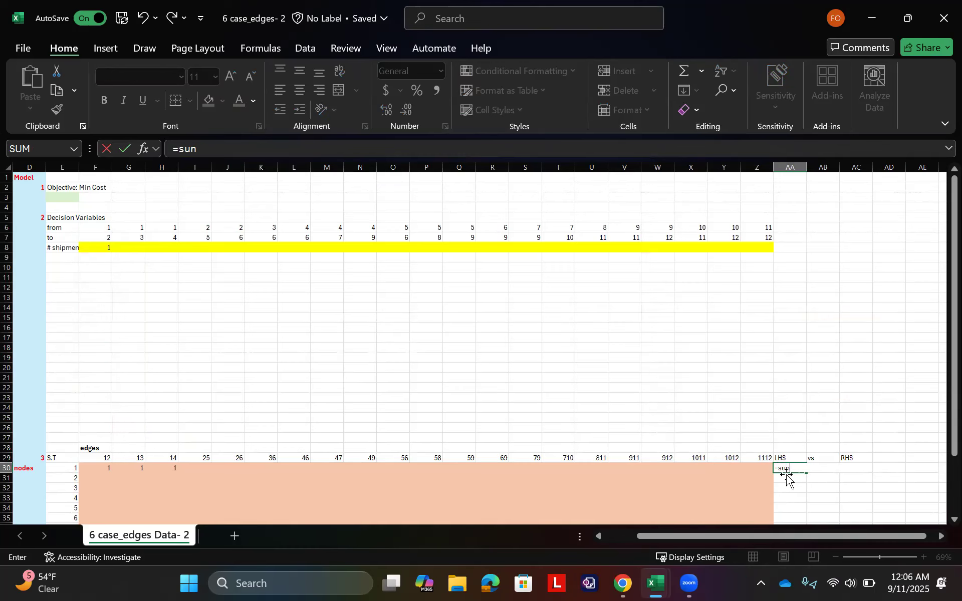
key("BackSpace")
type("n")
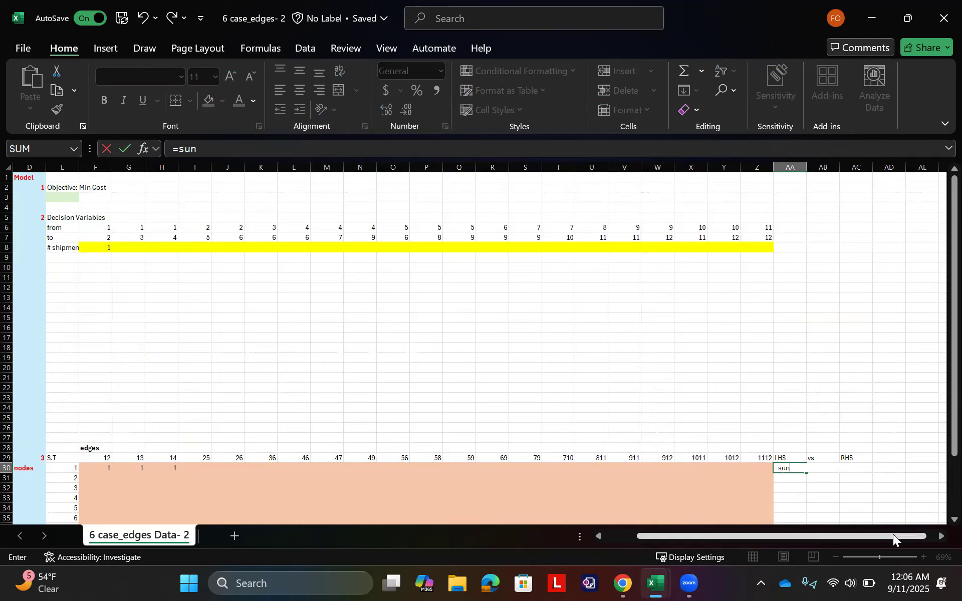
key("BackSpace")
type("m")
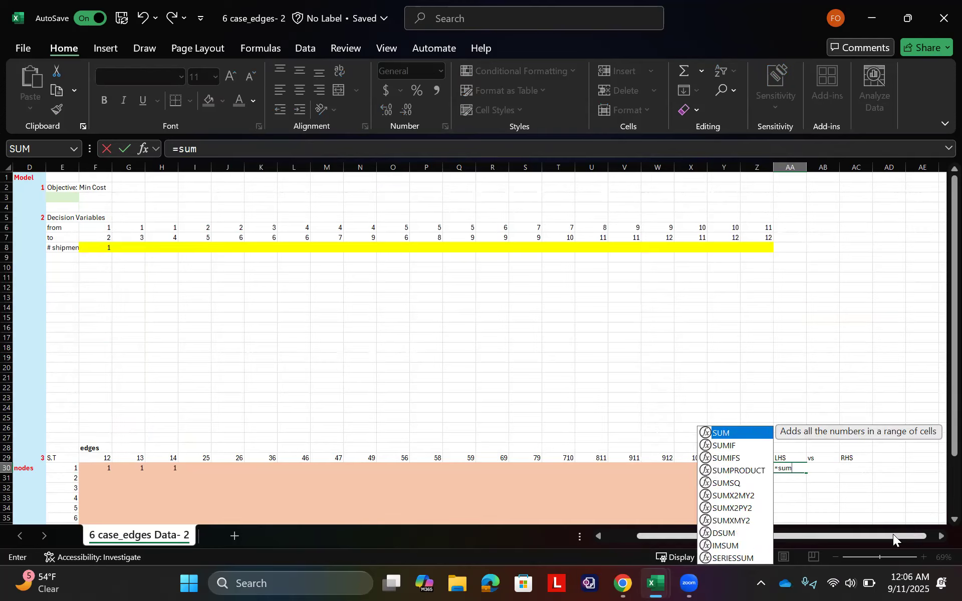
key("Down")
key("Down")
key("Down")
key("Escape")
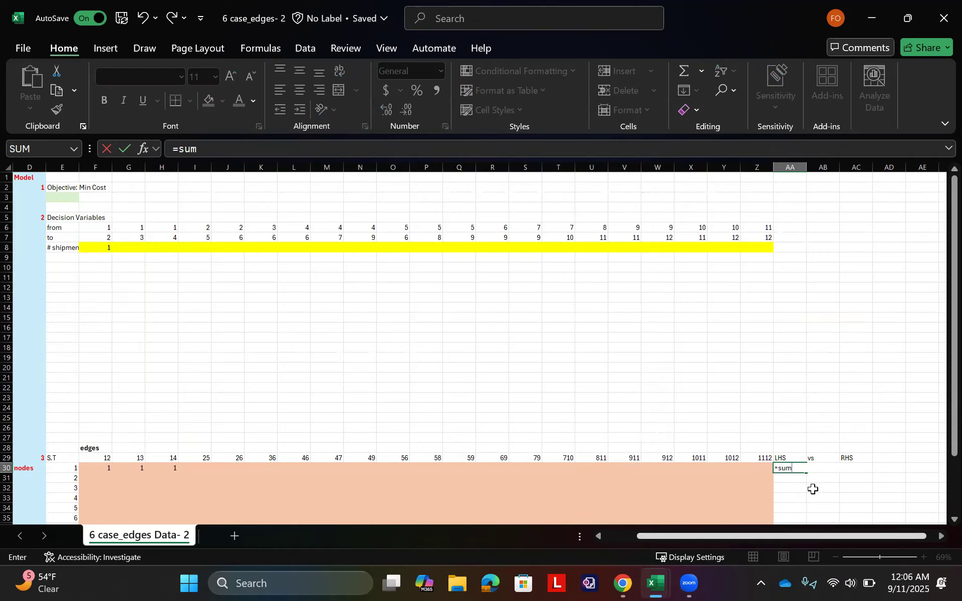
left_click_drag(100, 246, 758, 245)
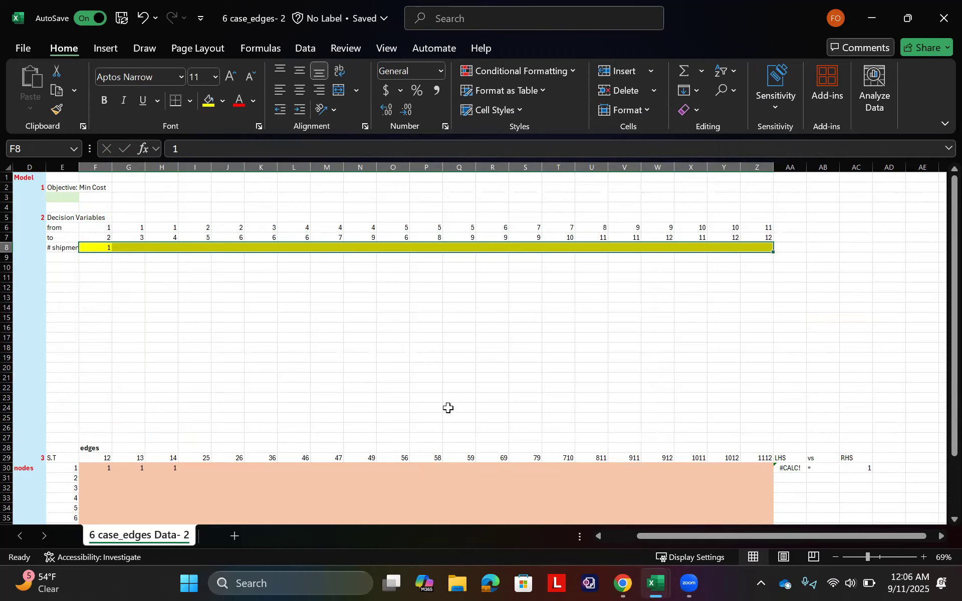
Step: Replace the node 1 LHS in AA30 with a SUMPRODUCT of the shipments F8:Z8 and the coefficients F30:Z30
left_click(795, 469)
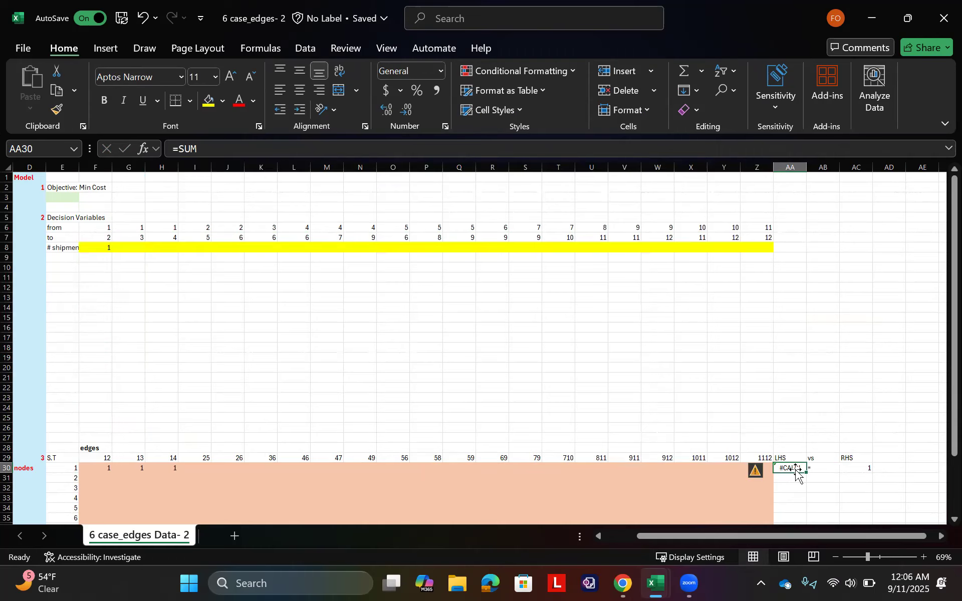
type("=SUM")
key("Down")
key("Down")
key("Down")
key("Tab")
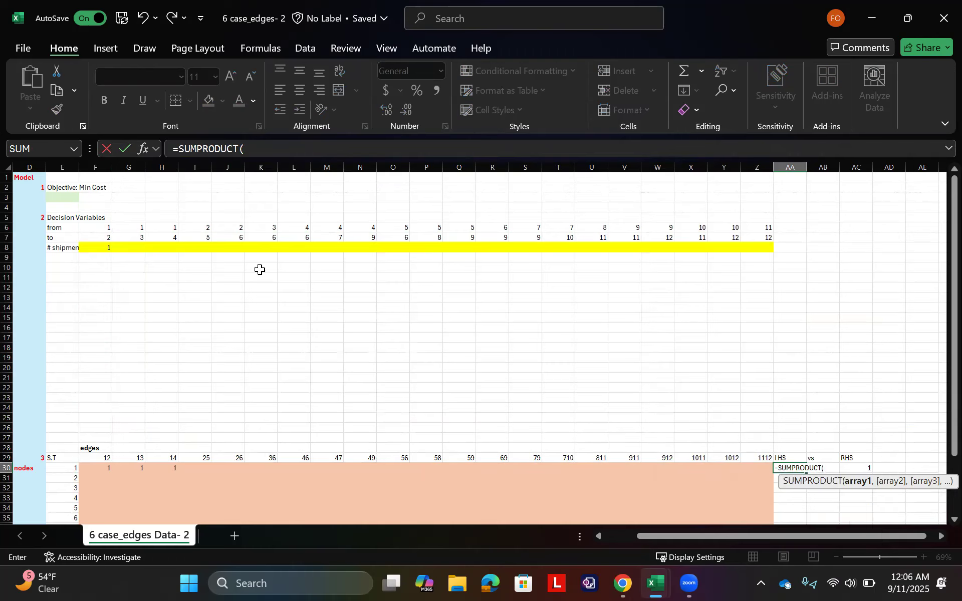
left_click_drag(90, 248, 757, 252)
type(",")
left_click_drag(103, 469, 309, 490)
left_click_drag(459, 441, 761, 473)
key("Return")
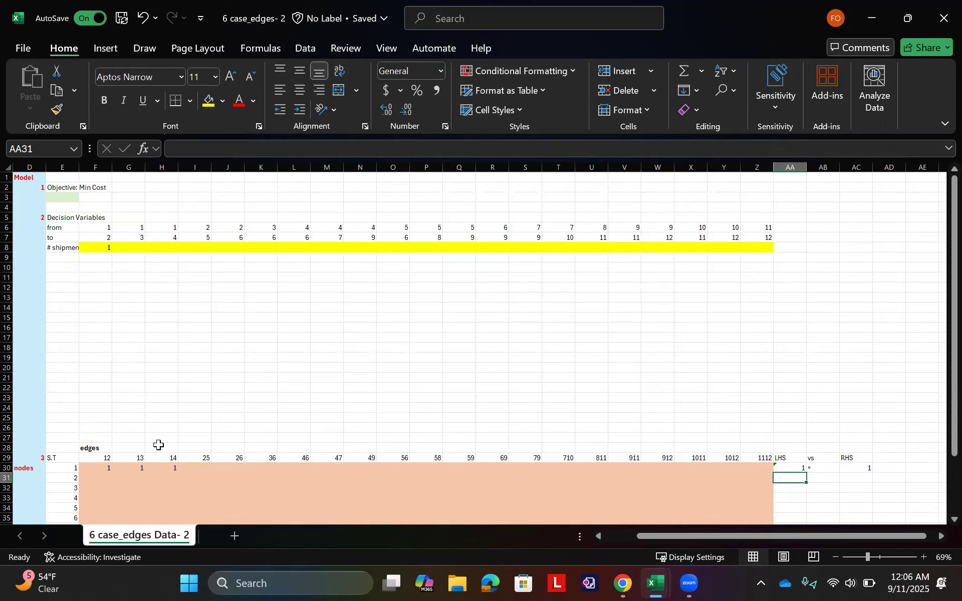
Step: Move the whole constraint block E28:AC41 up beneath the decision variables so that it starts at E10
scroll(100, 451, "down", 4)
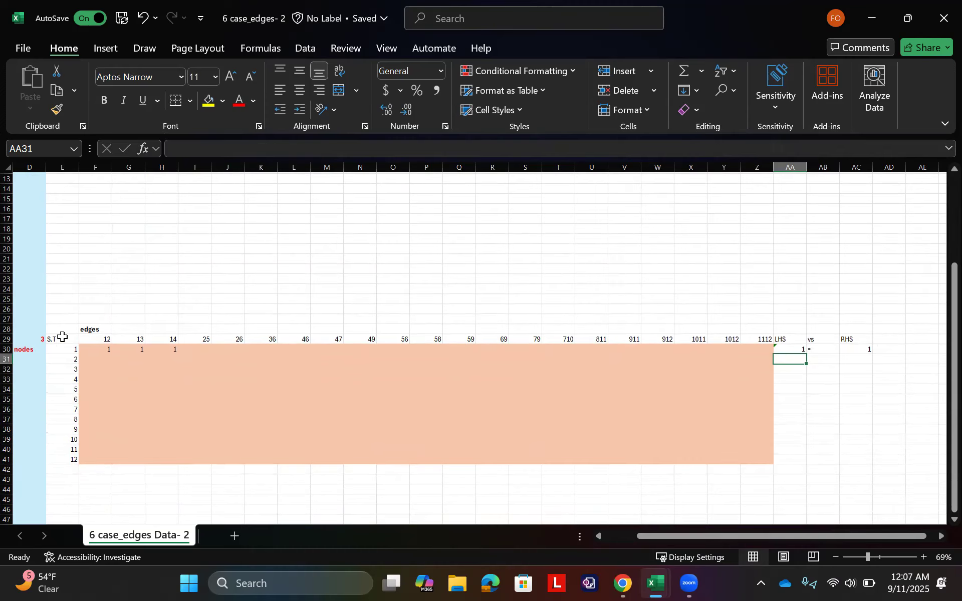
scroll(106, 324, "up", 1)
left_click_drag(61, 348, 847, 476)
left_click_drag(731, 341, 735, 268)
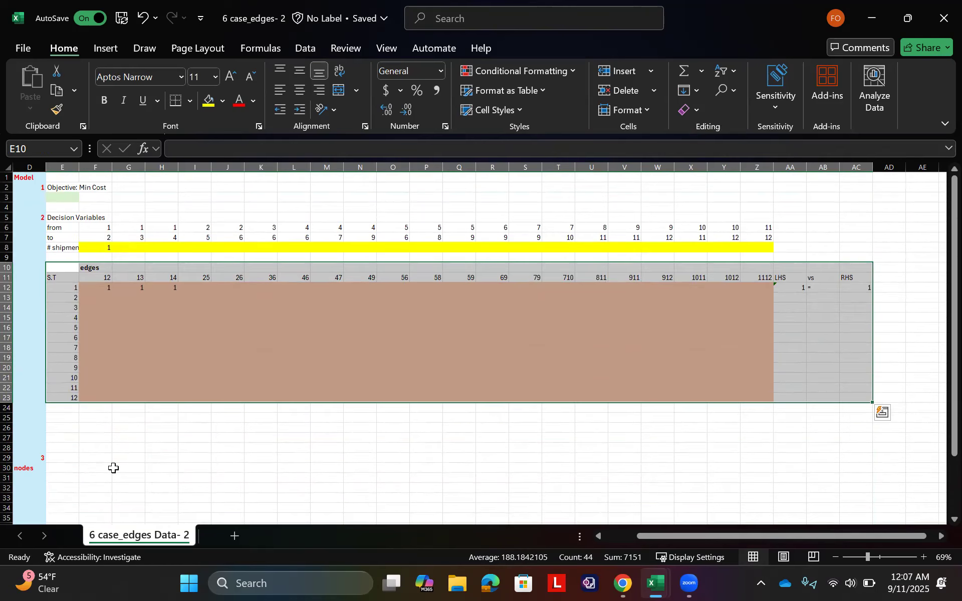
Step: Copy the section labels "3" and "nodes" from D29:D30 to D10:D11 and delete the originals
left_click_drag(32, 458, 34, 467)
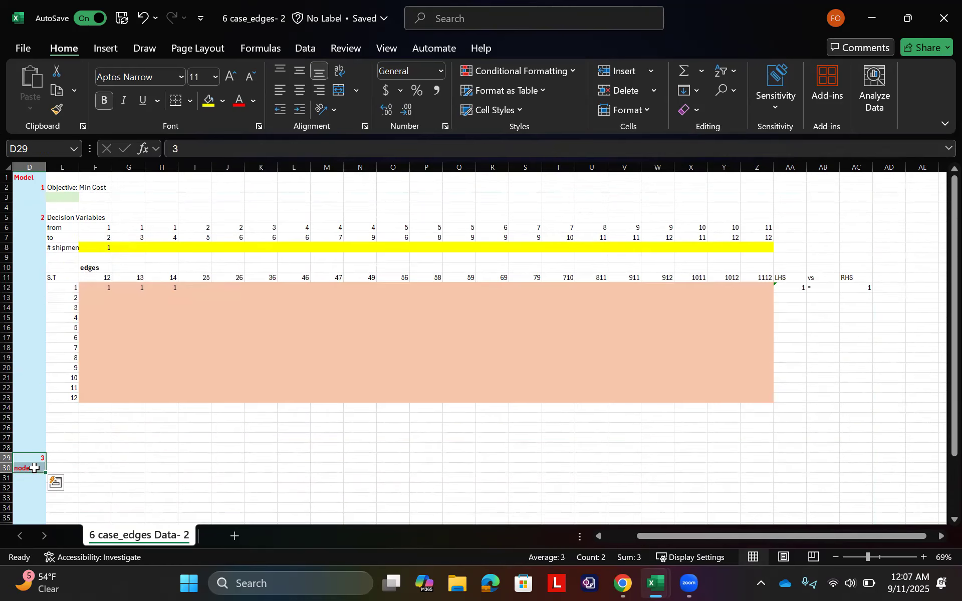
key("ctrl+c")
left_click(25, 268)
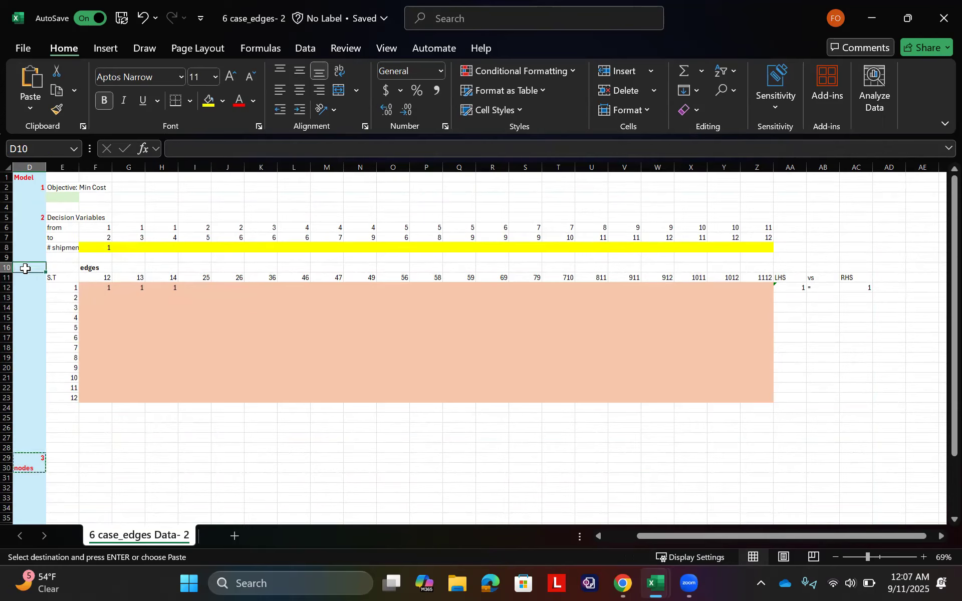
key("ctrl+v")
left_click(24, 453)
left_click_drag(24, 453, 25, 470)
key("Delete")
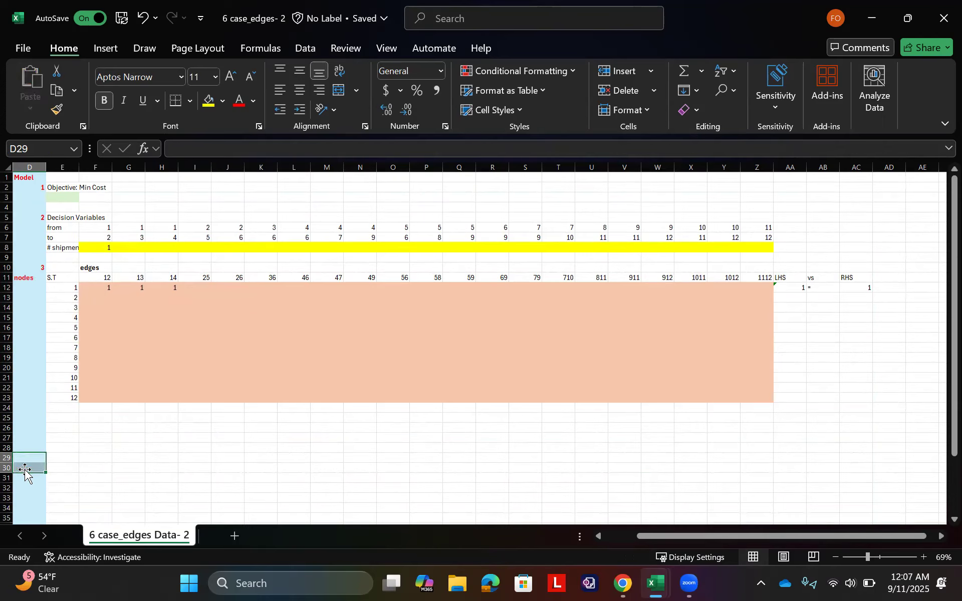
left_click(301, 408)
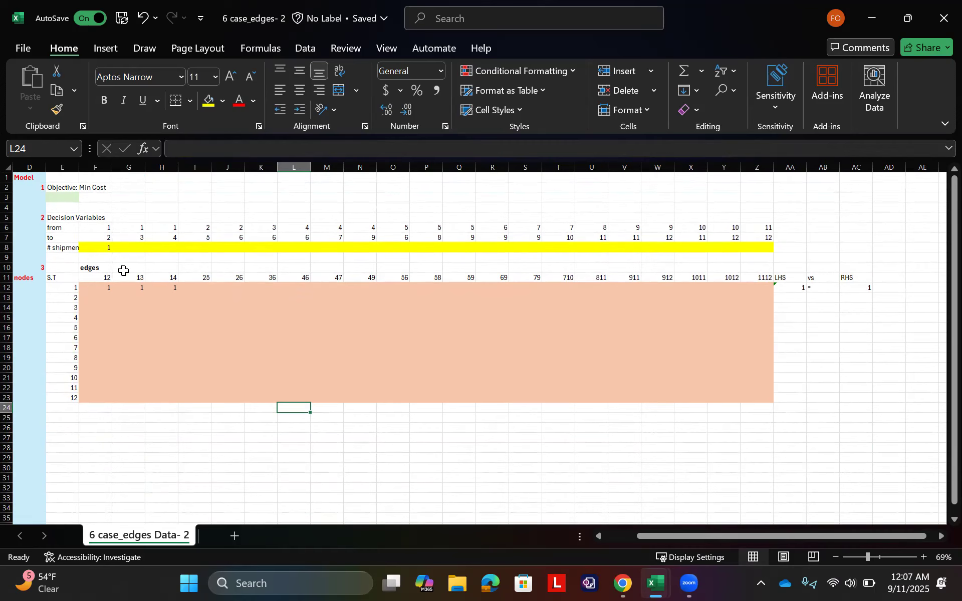
Step: Enter -1 in I13 and J13 as the node 2 coefficients for edges 25 and 26
scroll(91, 271, "left", 3)
scroll(91, 271, "left", 1)
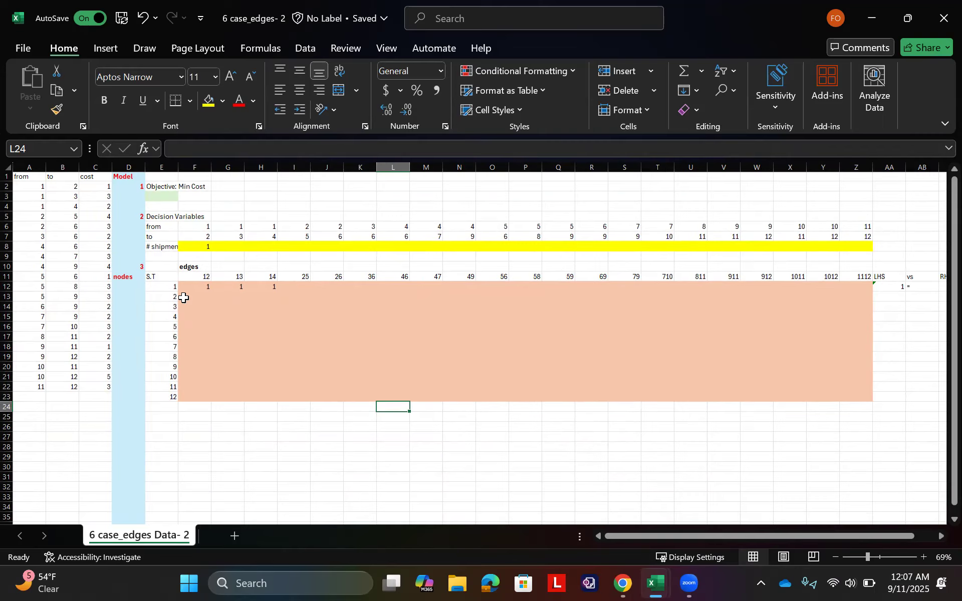
left_click(306, 297)
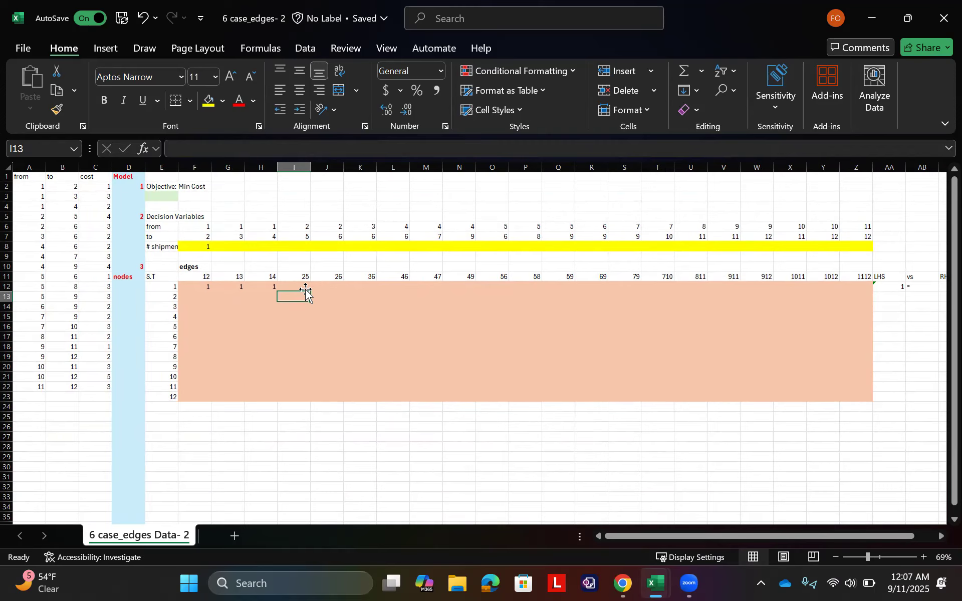
type("-1")
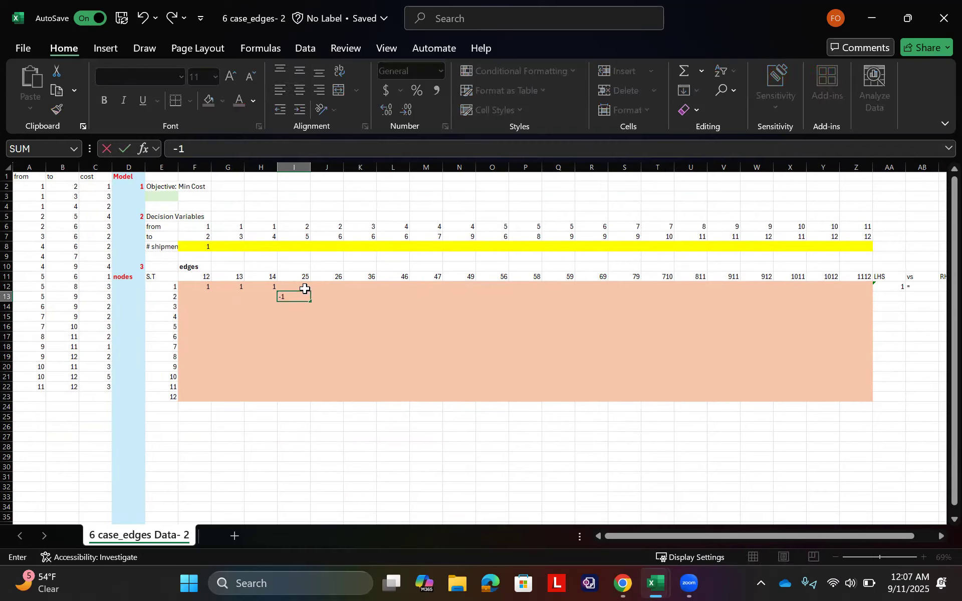
key("Tab")
type("-1")
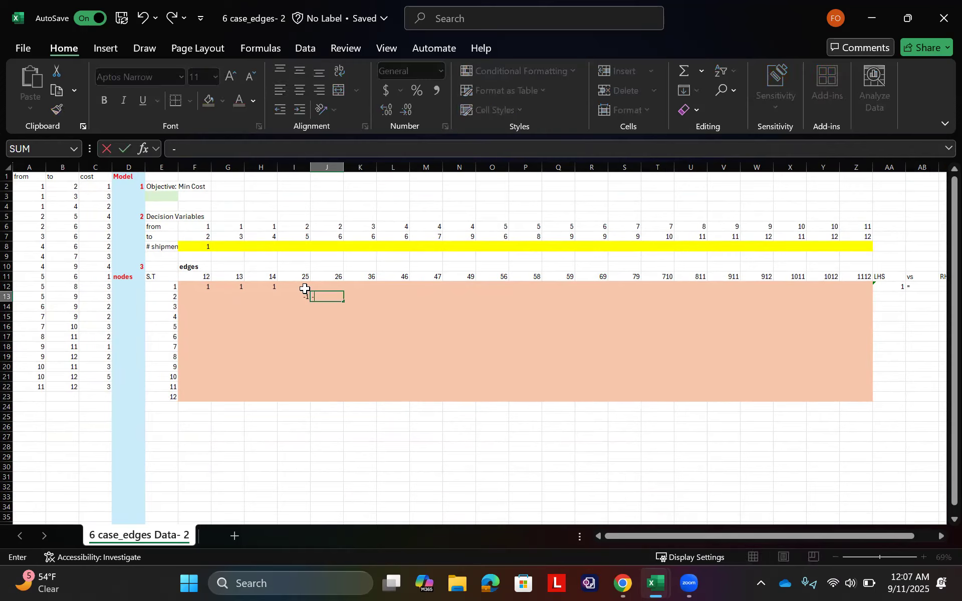
key("Tab")
Step: Enter 1 in F13 as the node 2 coefficient for edge 12
key("Left")
key("Left")
key("Left")
key("Left")
key("Left")
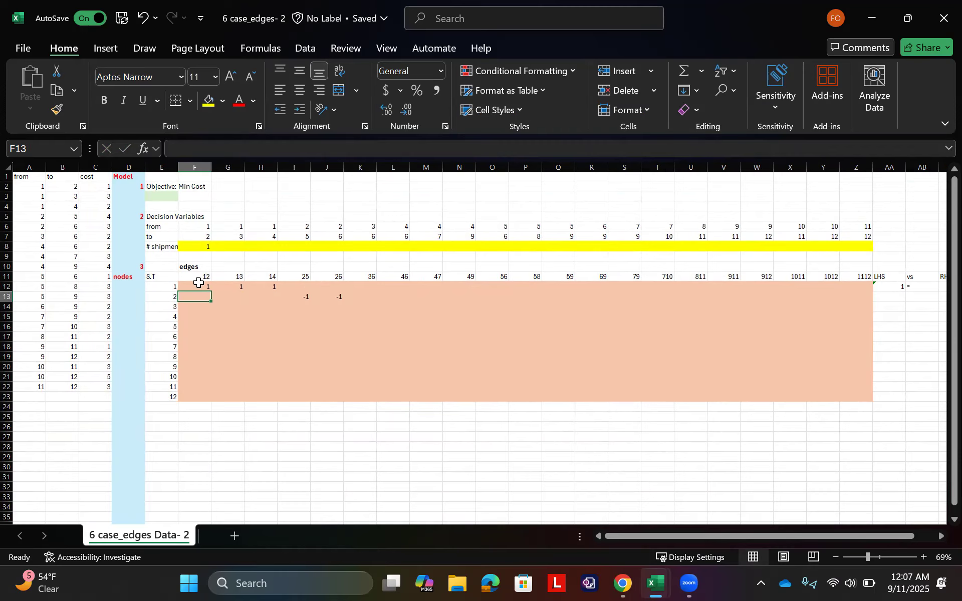
type("-")
key("BackSpace")
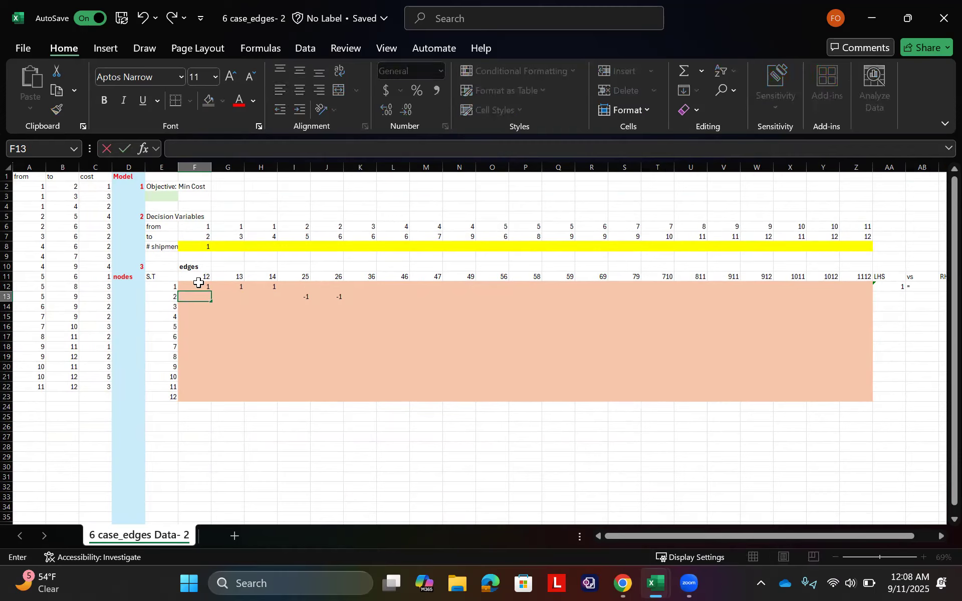
type("1")
key("Tab")
Step: Compare the node 2 coefficients in F13 and I13:J13 with the matching from/to edges in A5:B6 and A2:B2
left_click(198, 298)
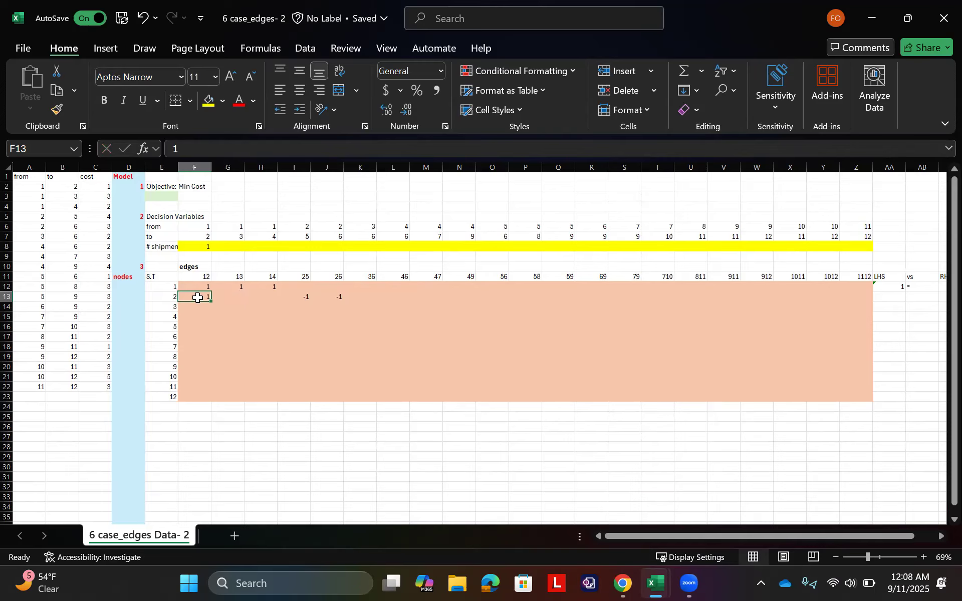
left_click_drag(299, 297, 339, 300)
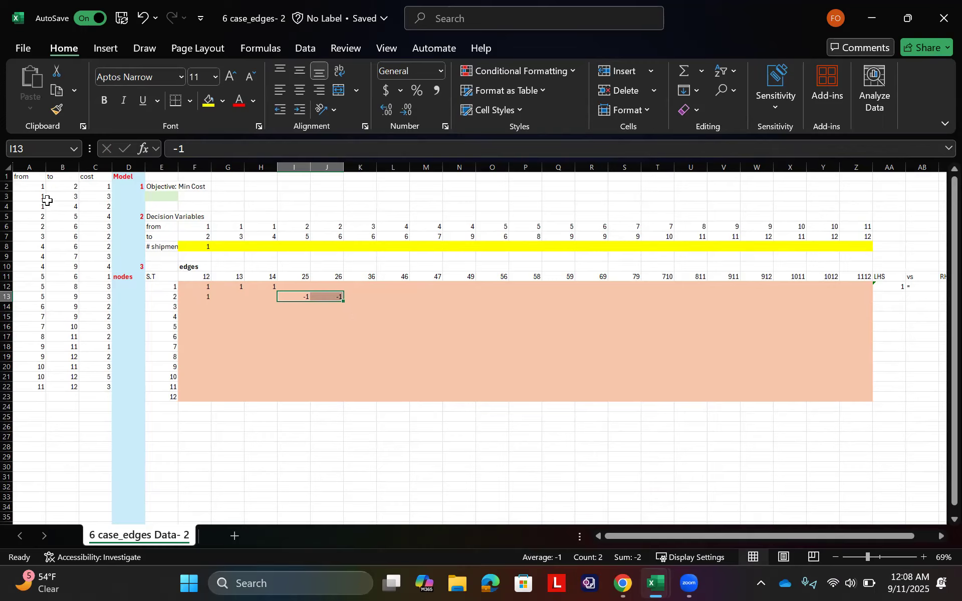
left_click_drag(41, 216, 64, 231)
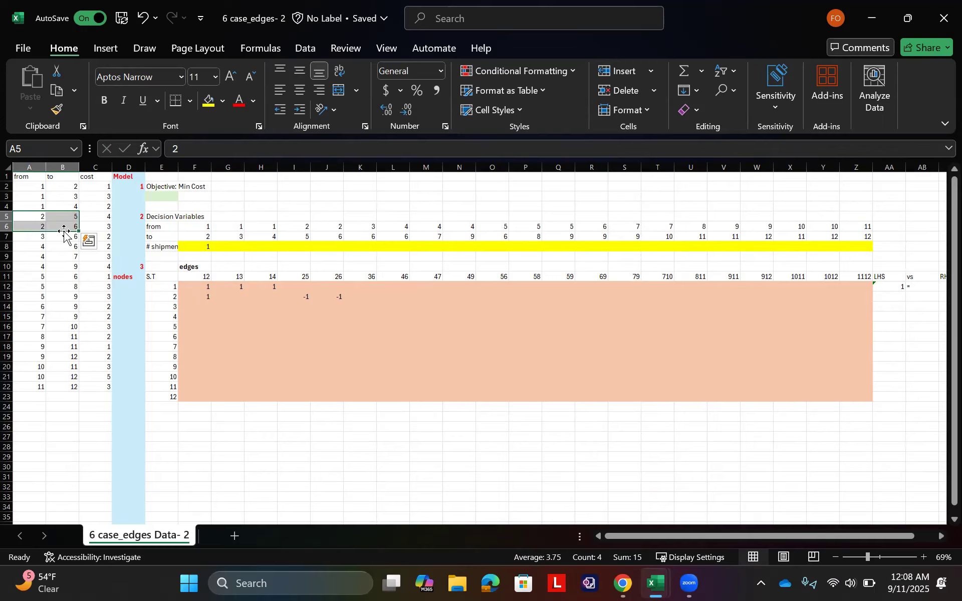
left_click_drag(39, 186, 68, 191)
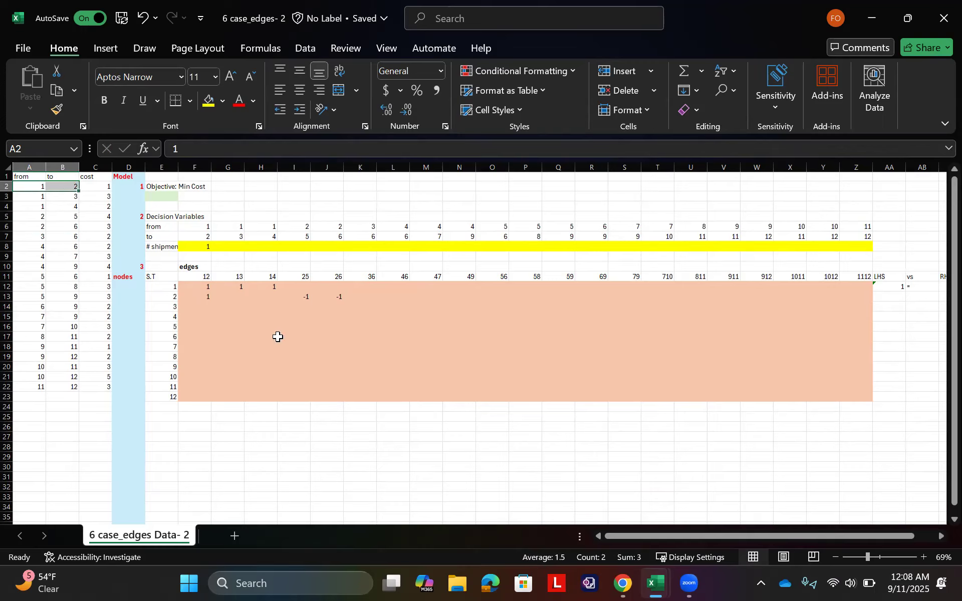
left_click(196, 295)
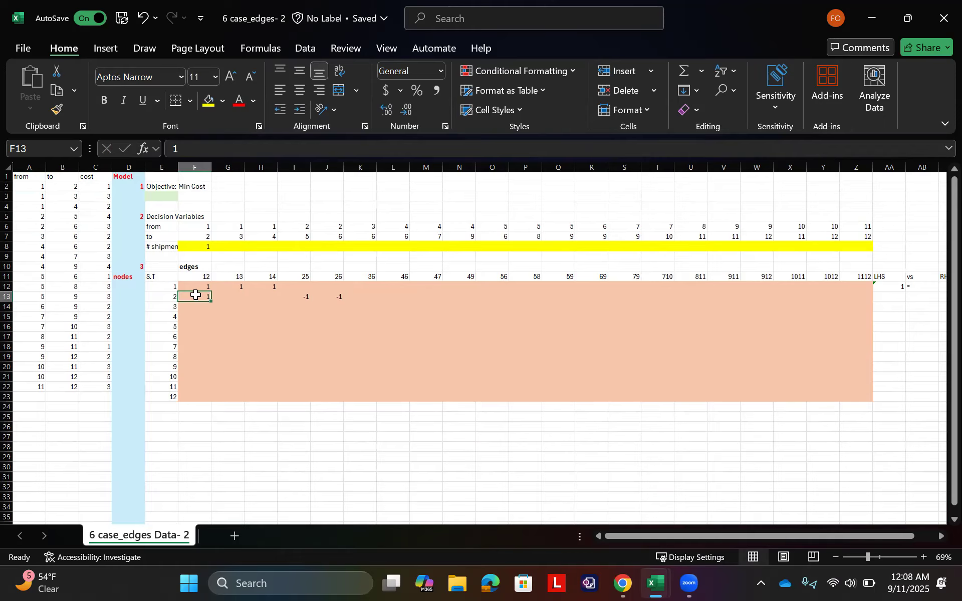
left_click_drag(296, 296, 339, 299)
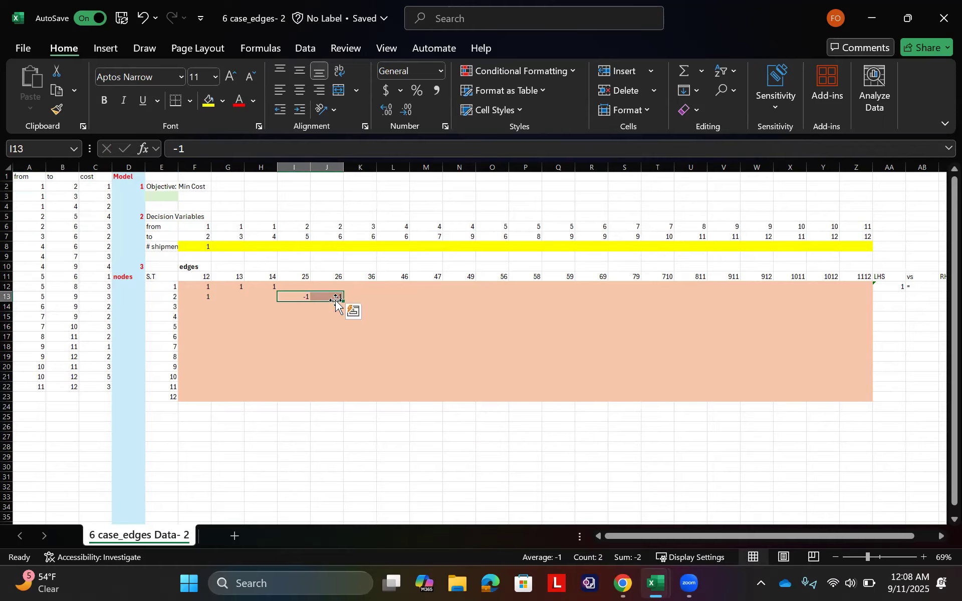
Step: Complete the node 2 constraint with RHS 0 in AC13 and an equals sign in AB13
scroll(893, 321, "right", 3)
left_click(872, 300)
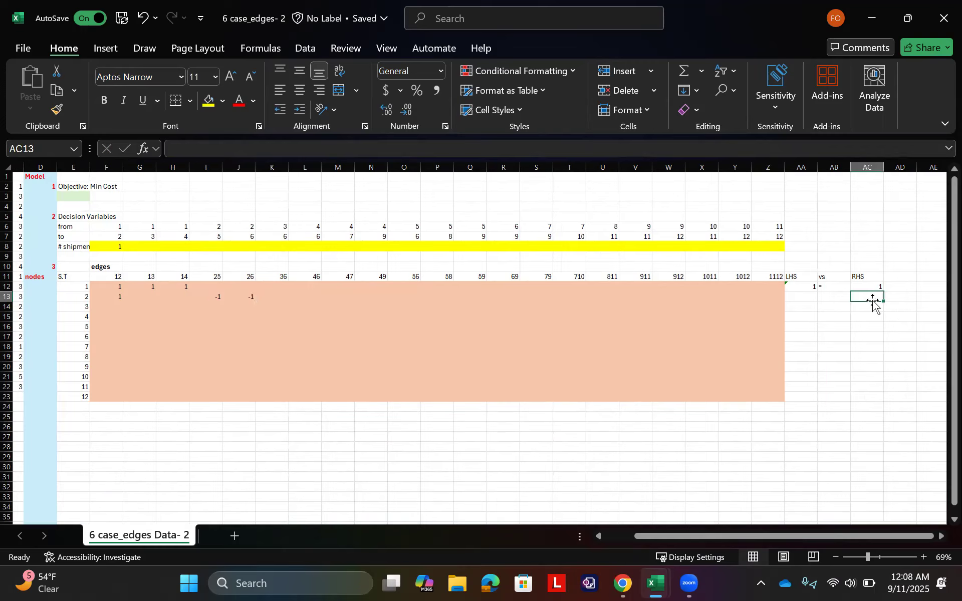
type("0")
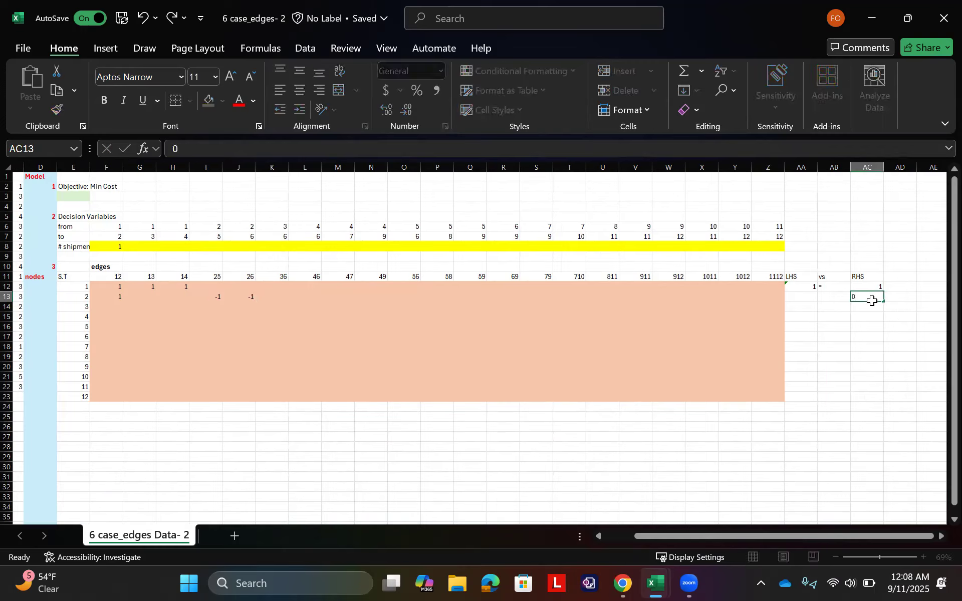
key("Left")
type("=")
key("Left")
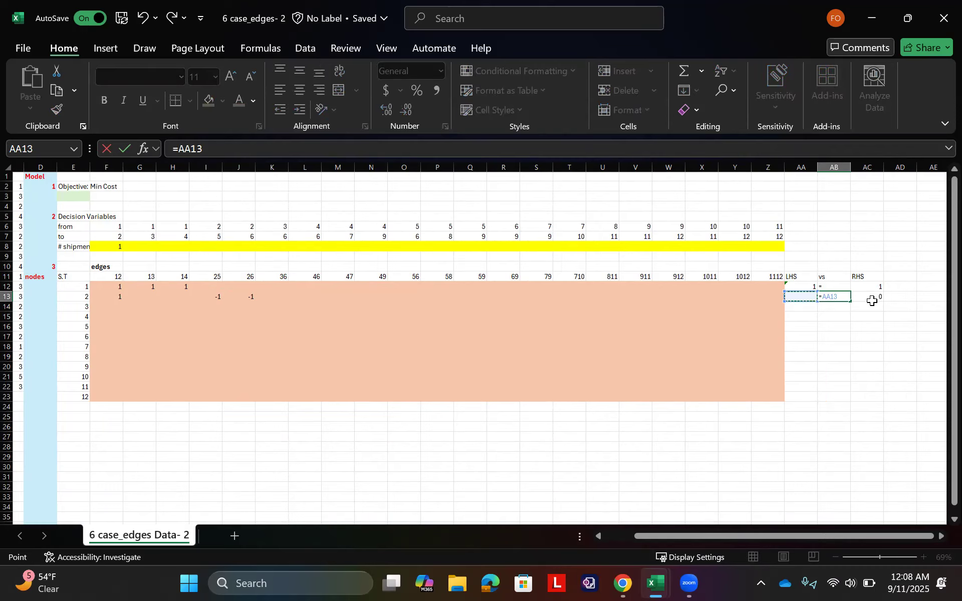
key("BackSpace")
key("BackSpace")
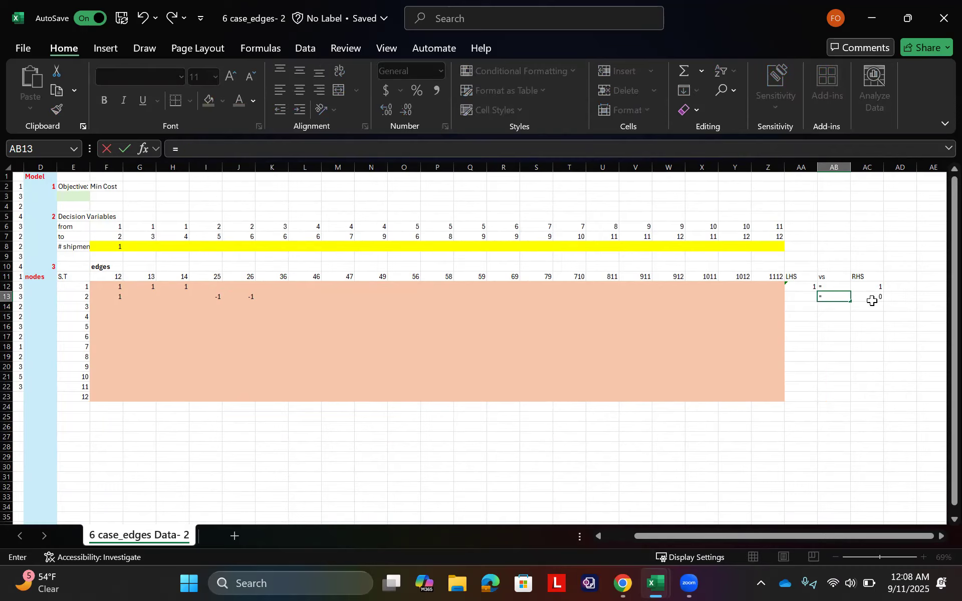
key("Escape")
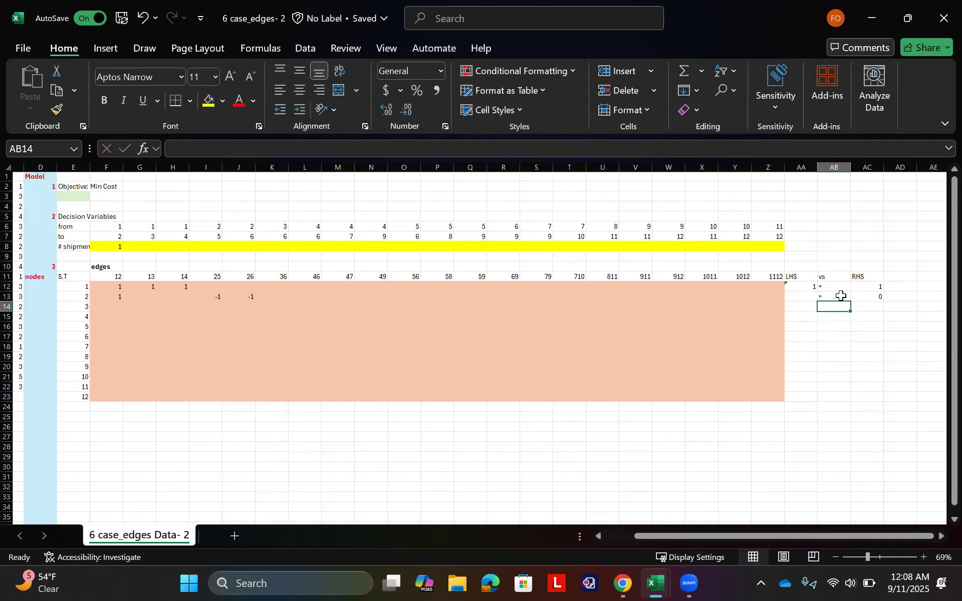
Step: Copy the equals sign from AB13 down through AB23 and re-enter 0 as the node 2 RHS in AC13
left_click_drag(850, 301, 854, 399)
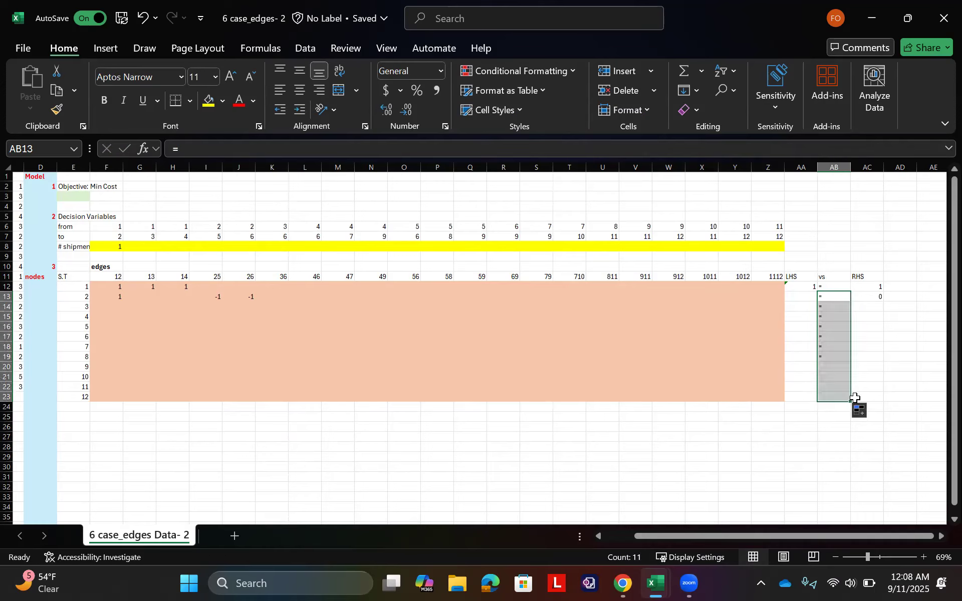
left_click(880, 296)
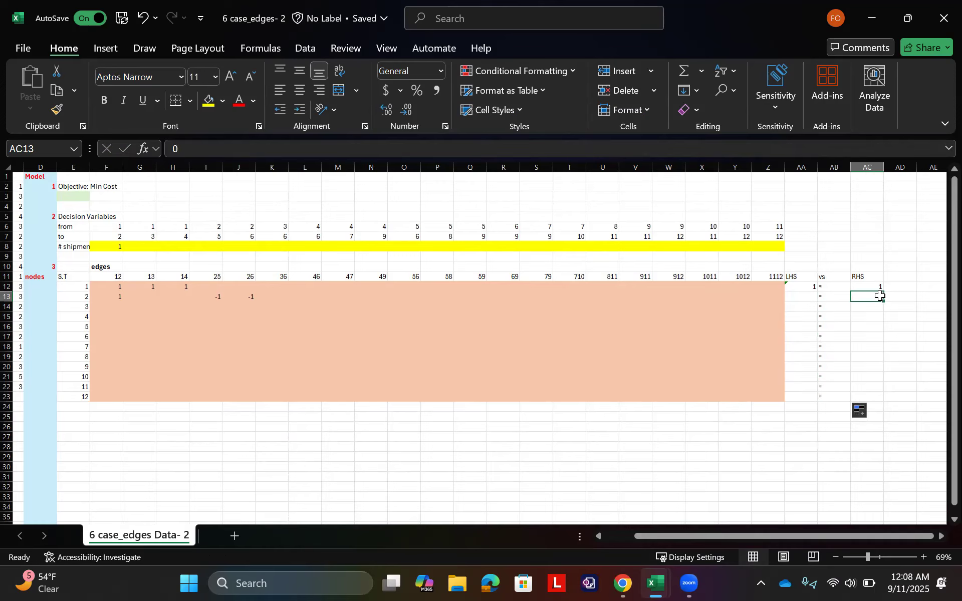
type("0")
Step: Make the shipment range F8:Z8 an absolute reference in the node 1 SUMPRODUCT formula in AA12
left_click(806, 297)
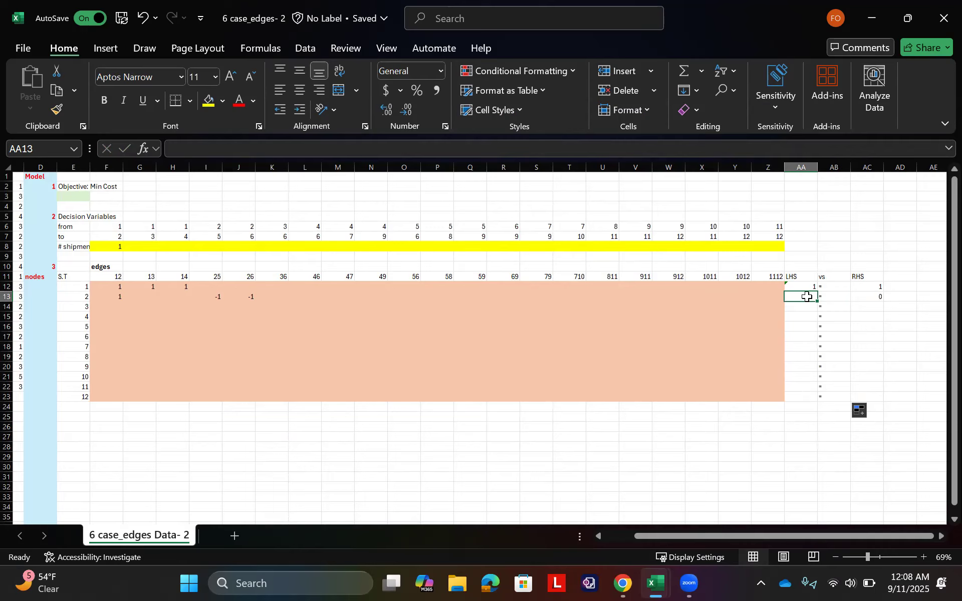
left_click(810, 280)
double_click(808, 288)
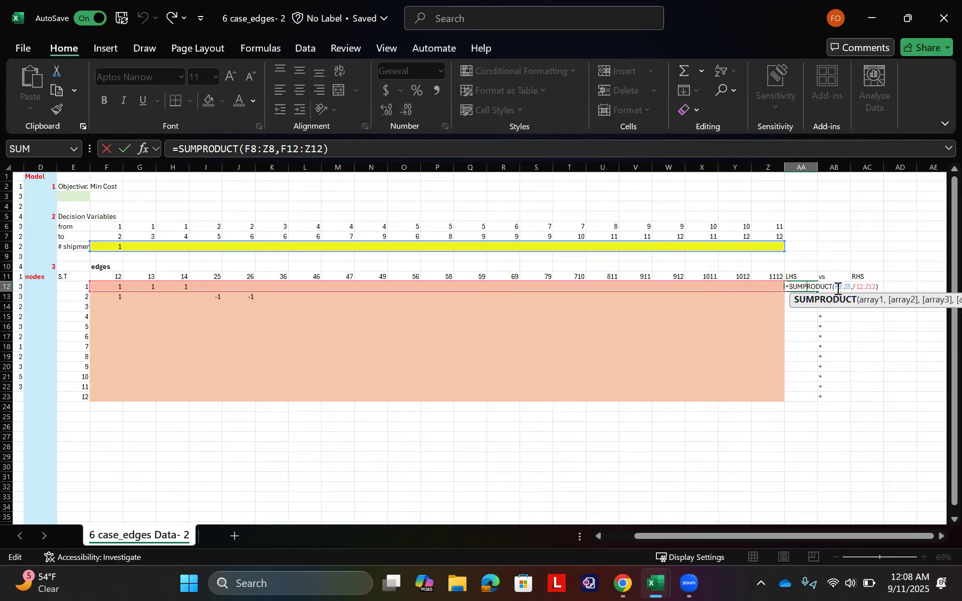
left_click_drag(836, 288, 850, 287)
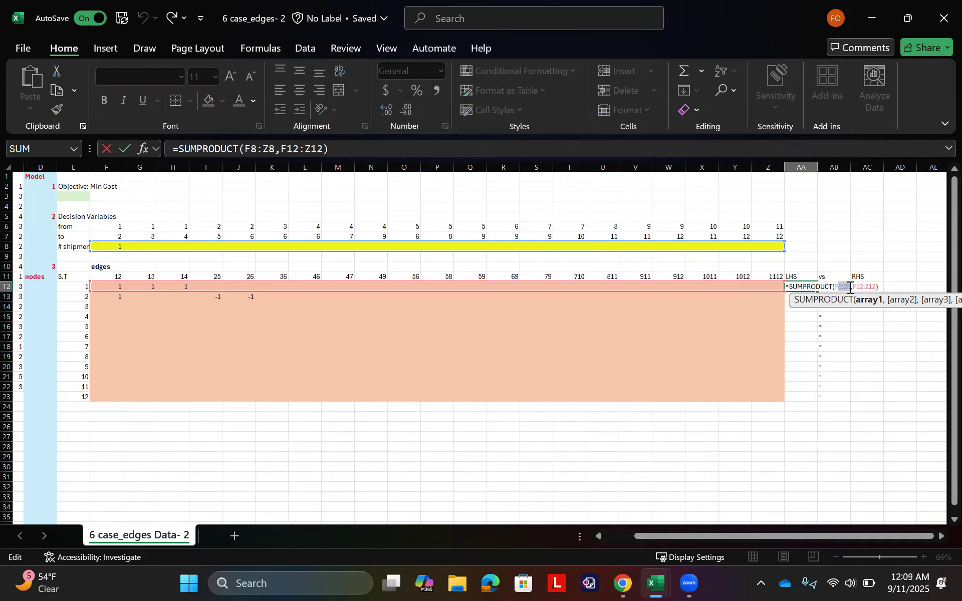
key("F4")
key("ctrl+Return")
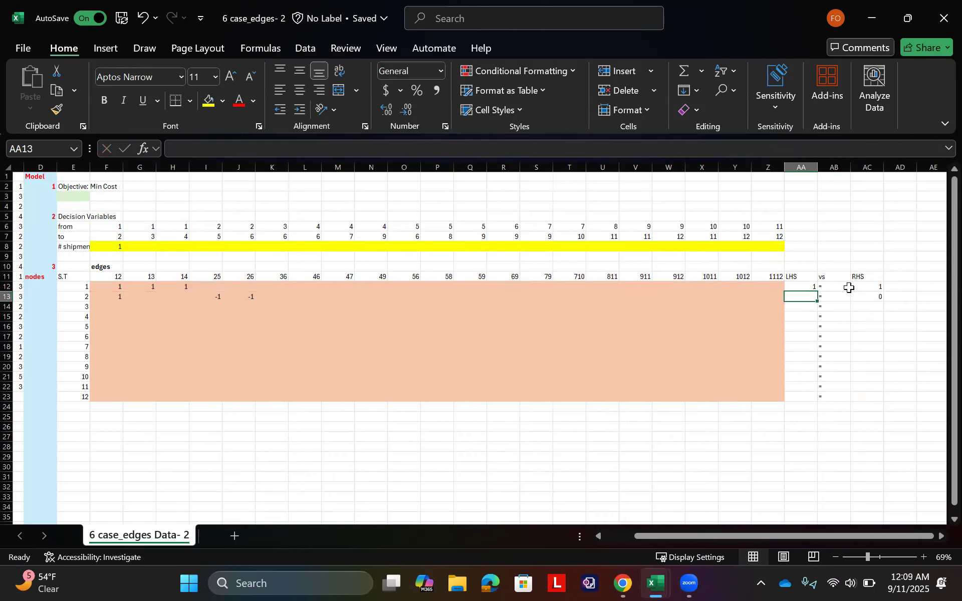
Step: Fill the LHS formula from AA12 down to AA23 and check the references of the copy in AA13
left_click_drag(817, 291, 813, 401)
double_click(808, 297)
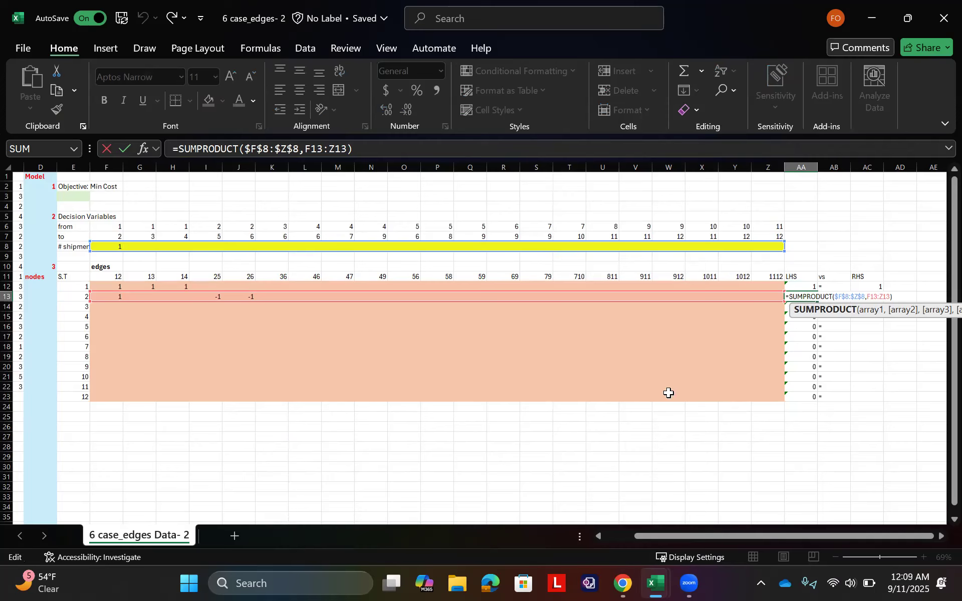
key("Escape")
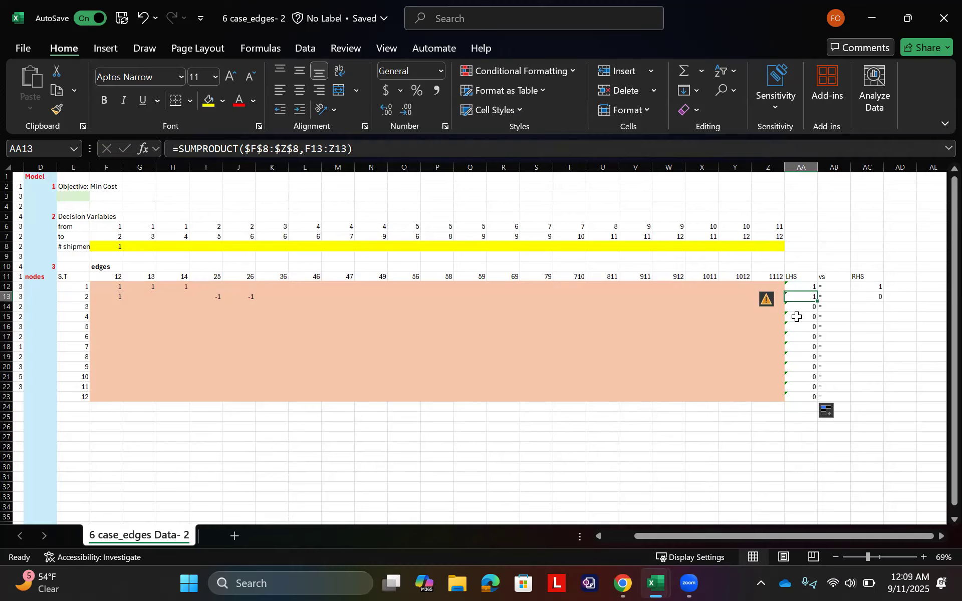
Step: Enter 1 in G14 as the node 3 coefficient for edge 13
scroll(104, 276, "left", 3)
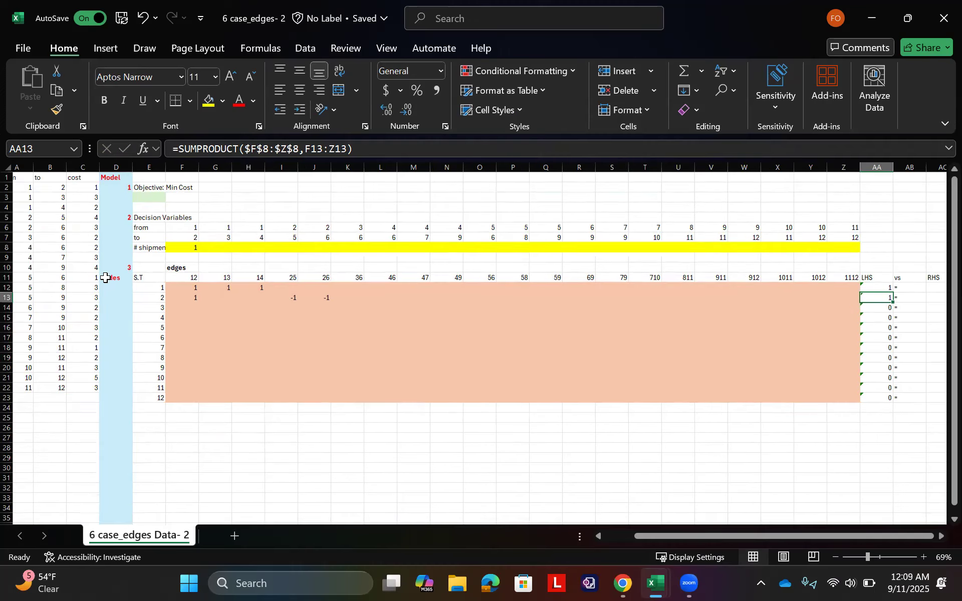
left_click(189, 306)
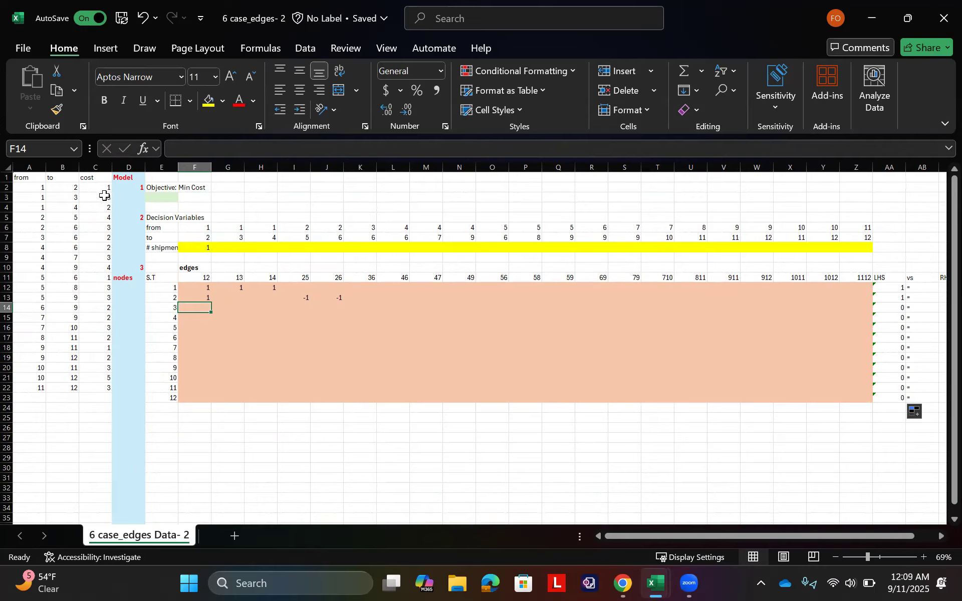
left_click(73, 198)
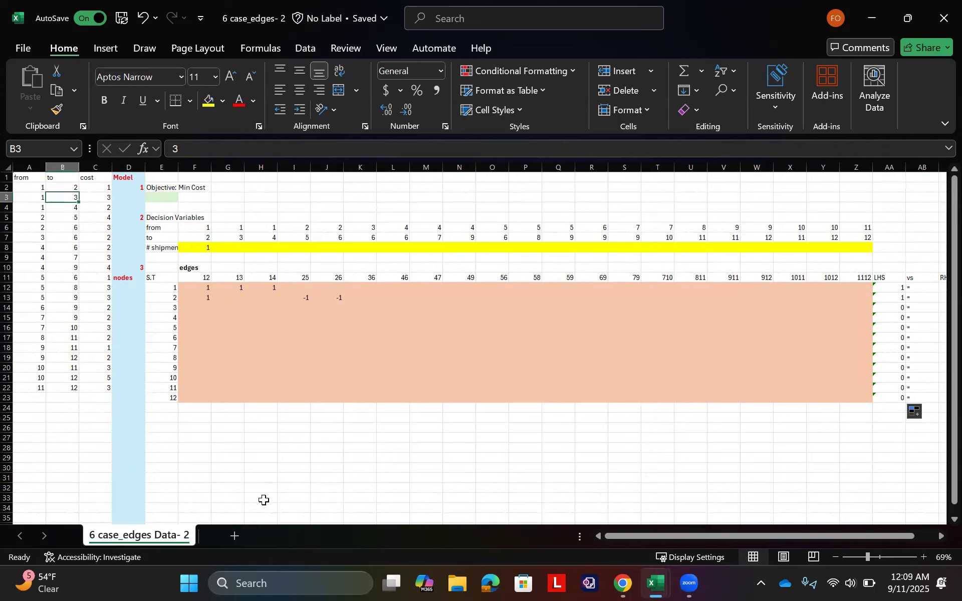
left_click(241, 299)
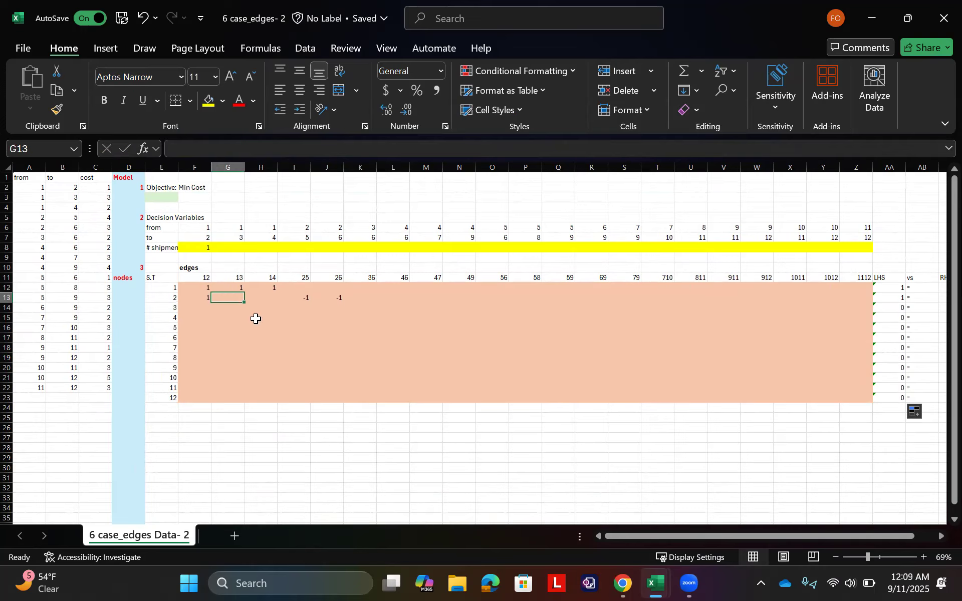
key("Down")
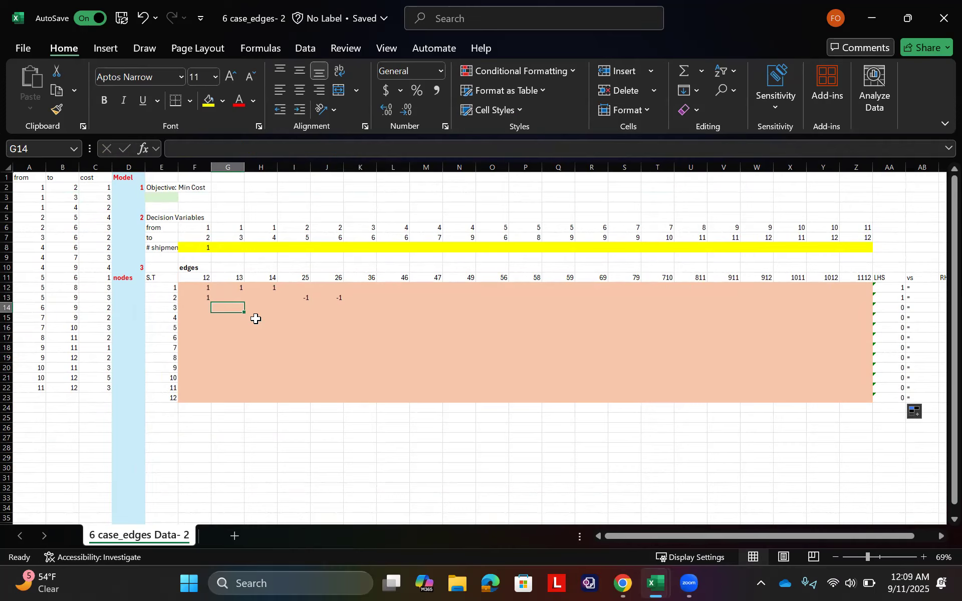
type("1")
key("Left")
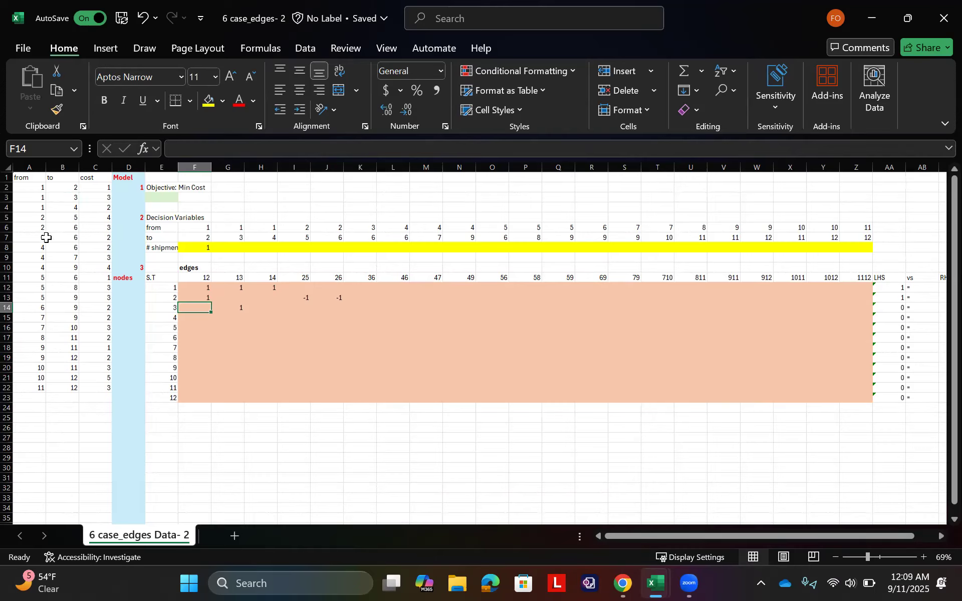
Step: Enter -1 in K14 as the node 3 coefficient for edge 36
key("Right")
key("Right")
key("Right")
key("Right")
key("Right")
key("Right")
key("Right")
key("Left")
key("Left")
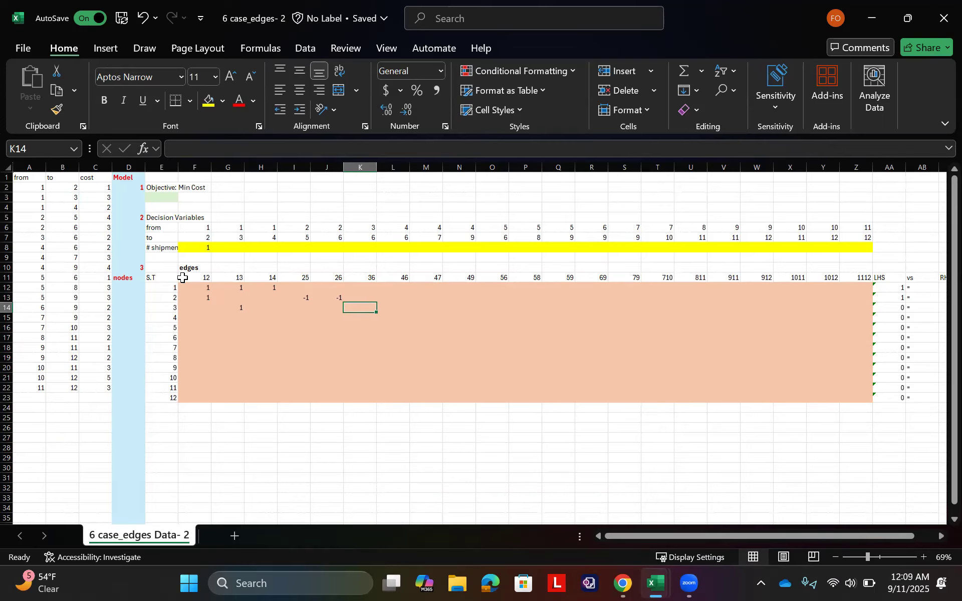
type("-1")
Step: Copy the RHS value 0 from AC13 down through AC22
key("Right")
key("Right")
key("Right")
key("Right")
key("Right")
key("Right")
key("Right")
key("Right")
key("Right")
key("Right")
key("Right")
key("Right")
key("Right")
key("Right")
key("Right")
key("Right")
key("Right")
key("Right")
key("Right")
key("Right")
key("Right")
key("Right")
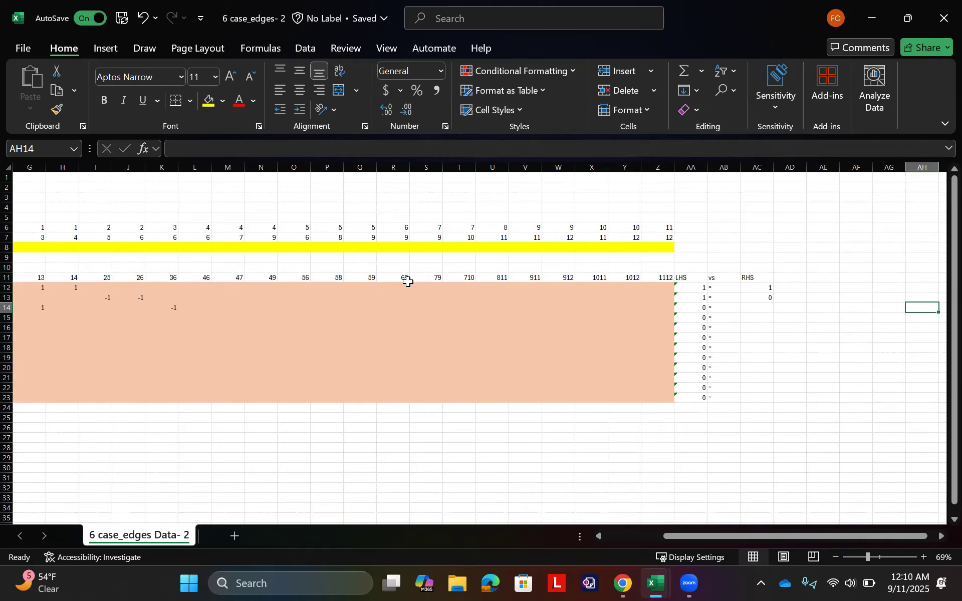
left_click(758, 297)
left_click_drag(772, 301, 764, 393)
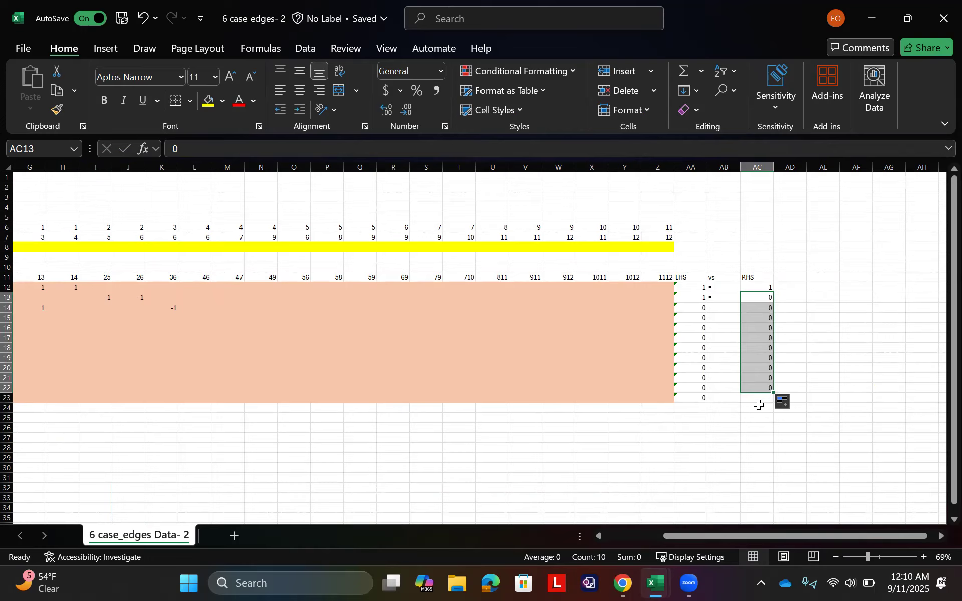
Step: Enter 1 in AC23 as the RHS value for node 12
left_click(756, 397)
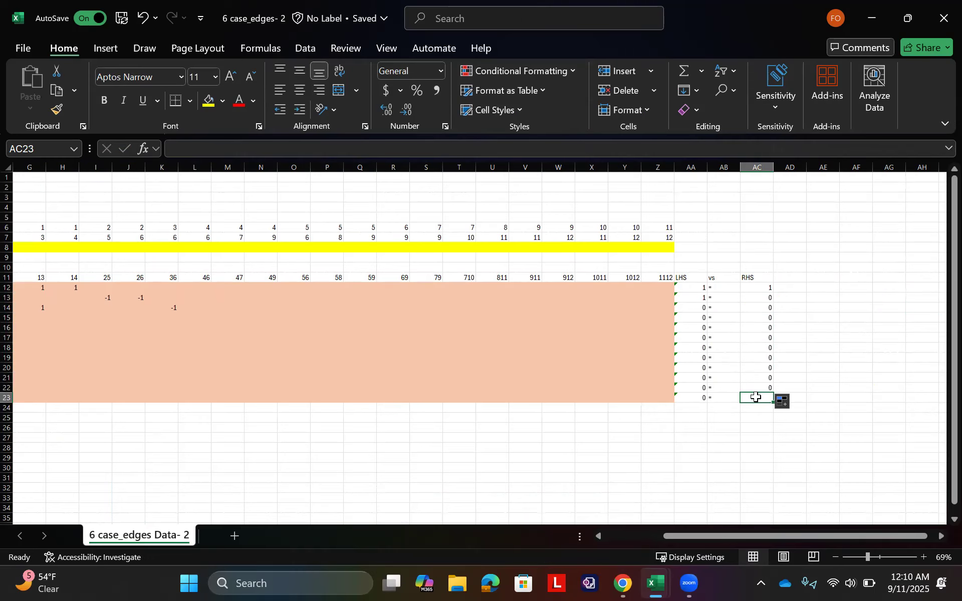
type("1")
key("Tab")
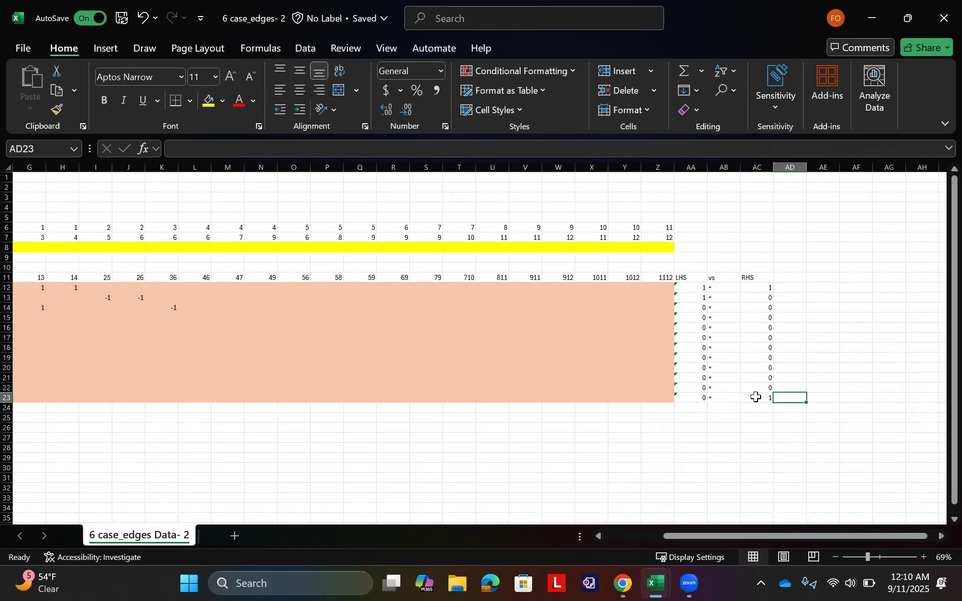
Step: Change the node 1 coefficients for edges 12, 13 and 14 in F12:H12 to -1
scroll(714, 392, "left", 1)
scroll(713, 391, "left", 5)
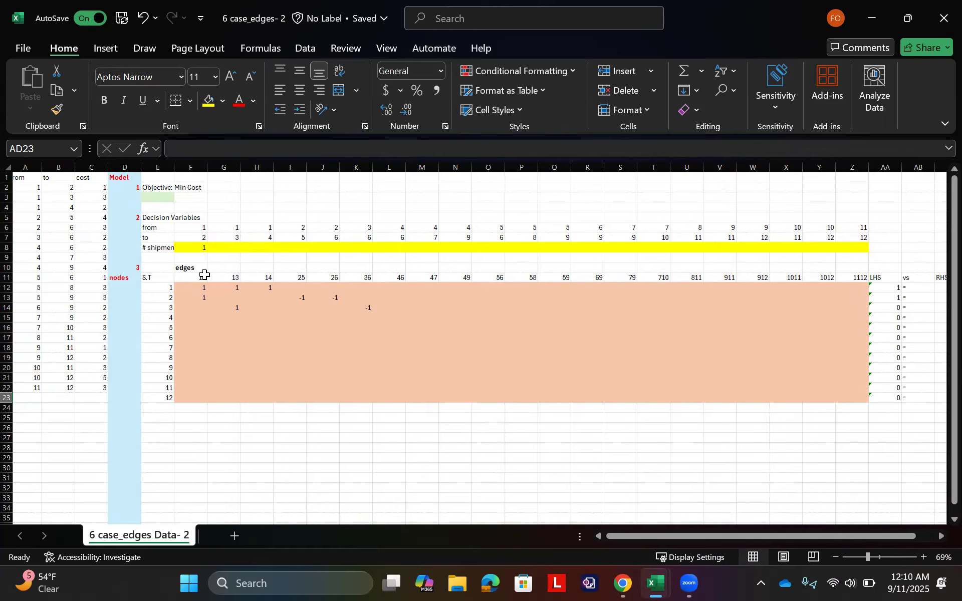
scroll(236, 292, "right", 3)
left_click_drag(103, 287, 198, 284)
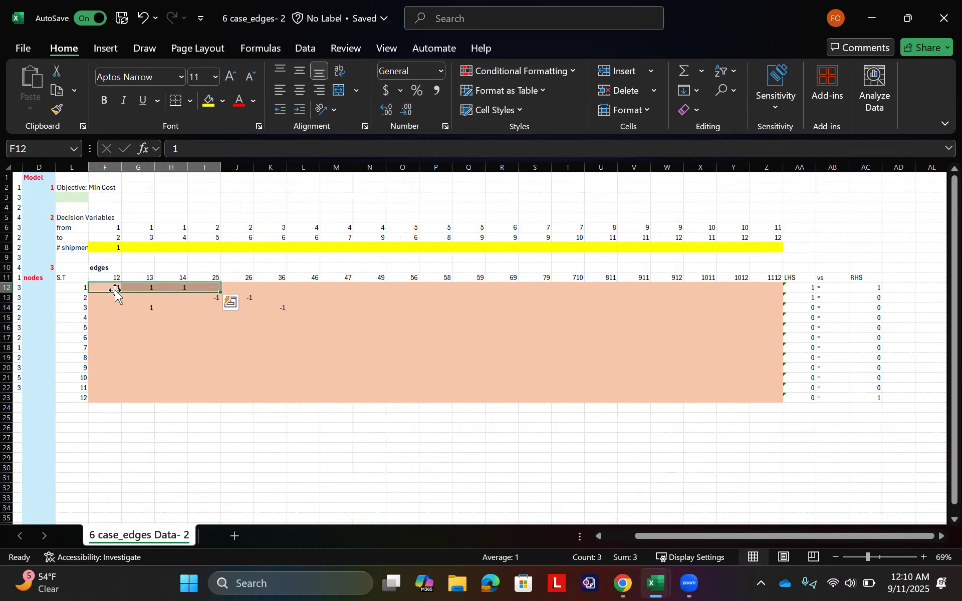
left_click(111, 289)
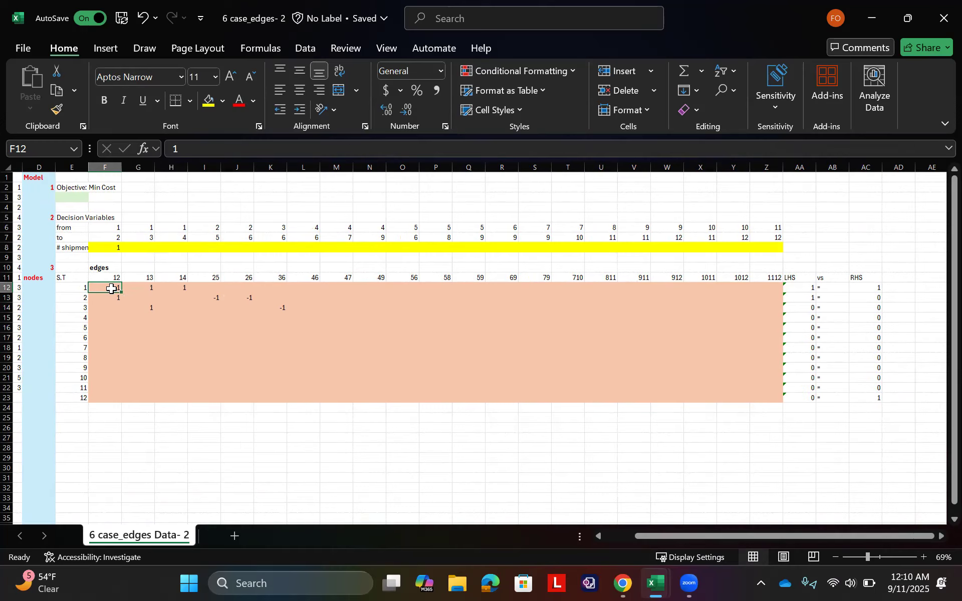
type("-1")
key("Tab")
type("-1")
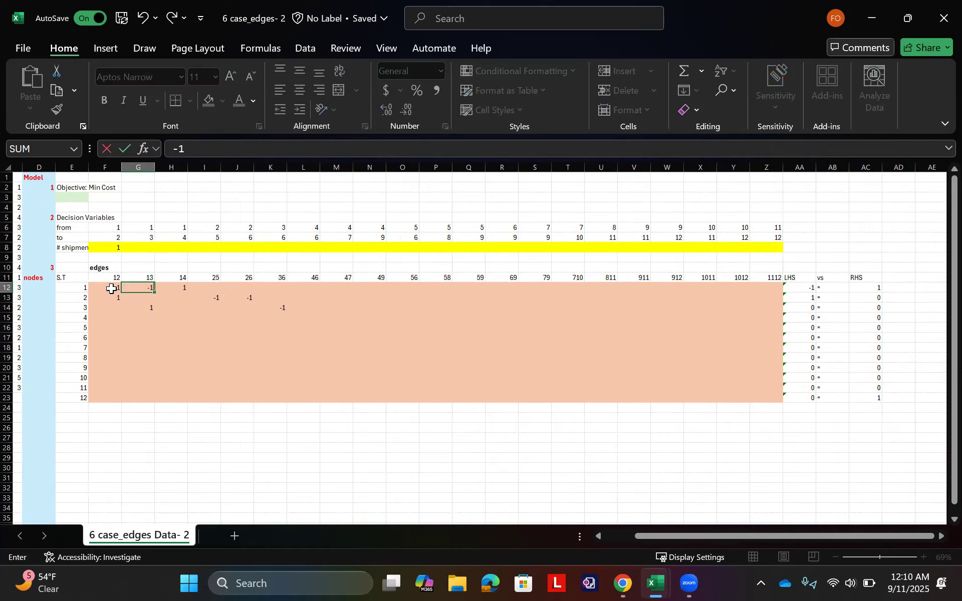
key("Tab")
type("-1")
key("Tab")
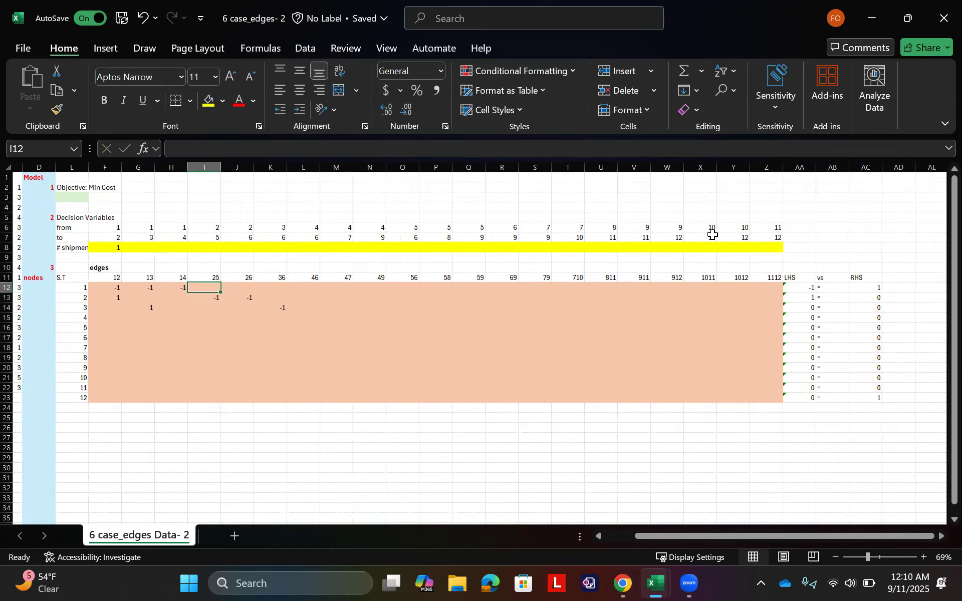
Step: Change the node 1 RHS value in AC12 to -1
left_click(870, 290)
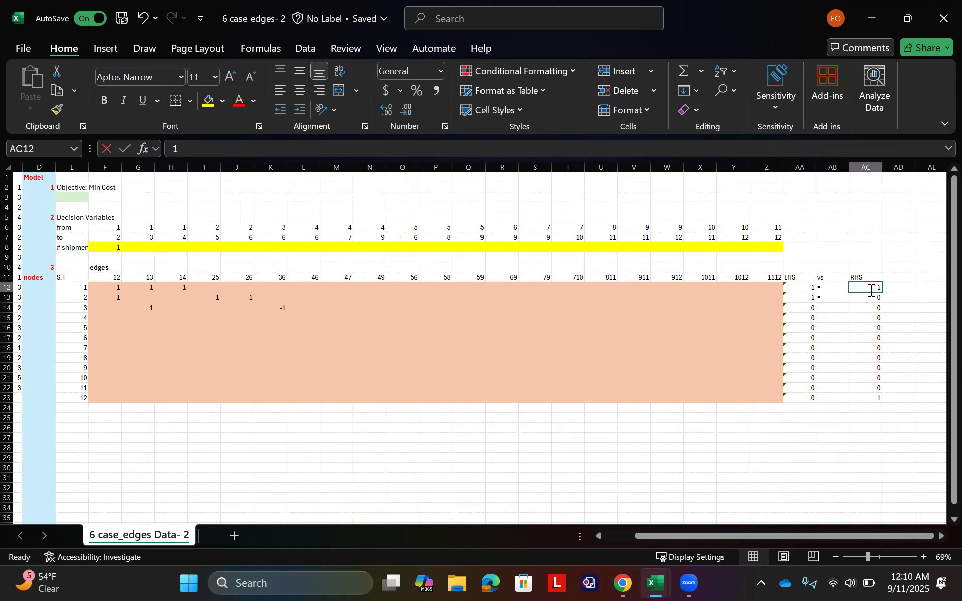
type("-1")
key("Tab")
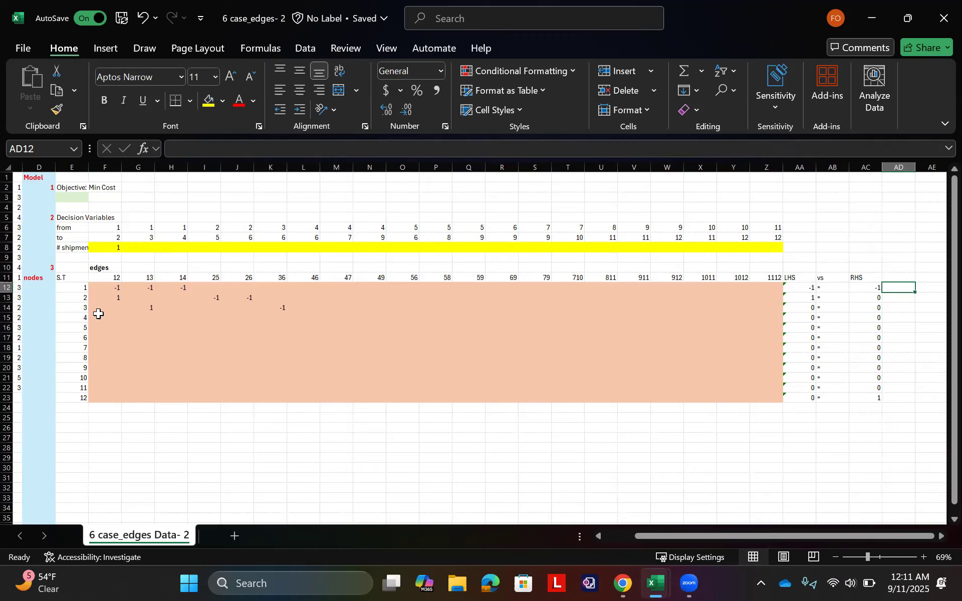
Step: Enter -1 in L15:N15 as the node 4 coefficients for outgoing edges 46, 47 and 49
scroll(98, 314, "left", 3)
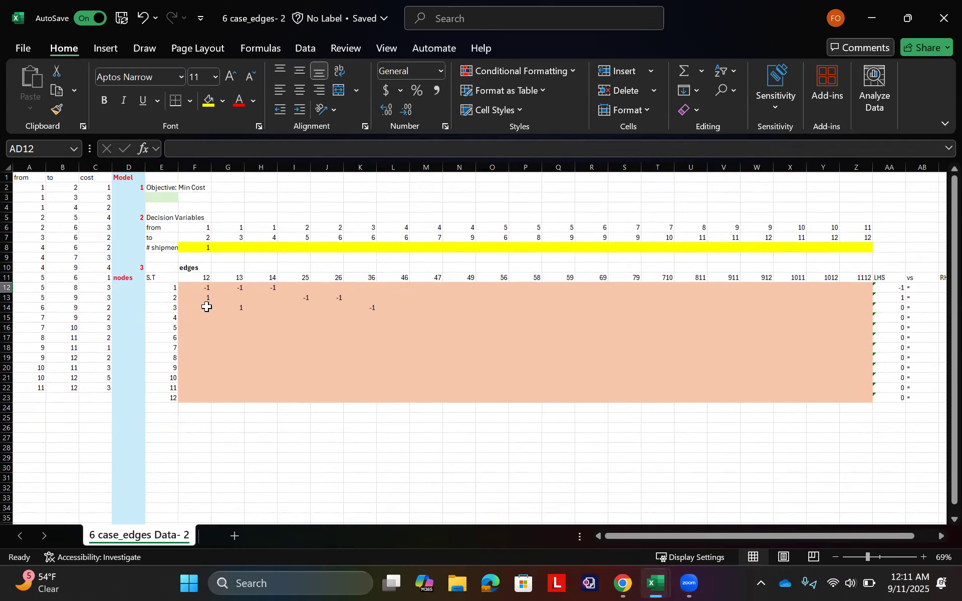
left_click_drag(43, 247, 68, 268)
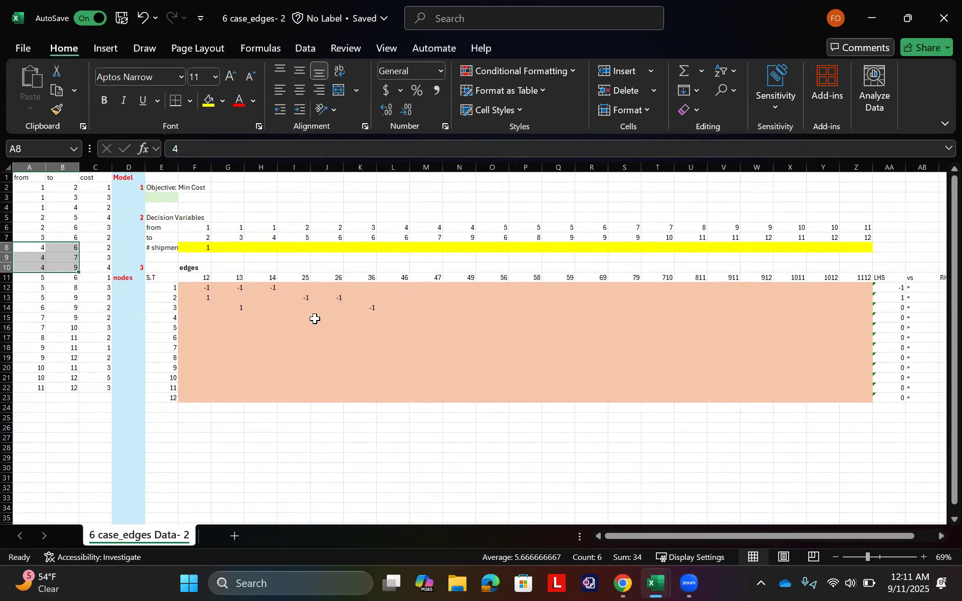
left_click(400, 318)
type("-1")
key("Tab")
type("-1")
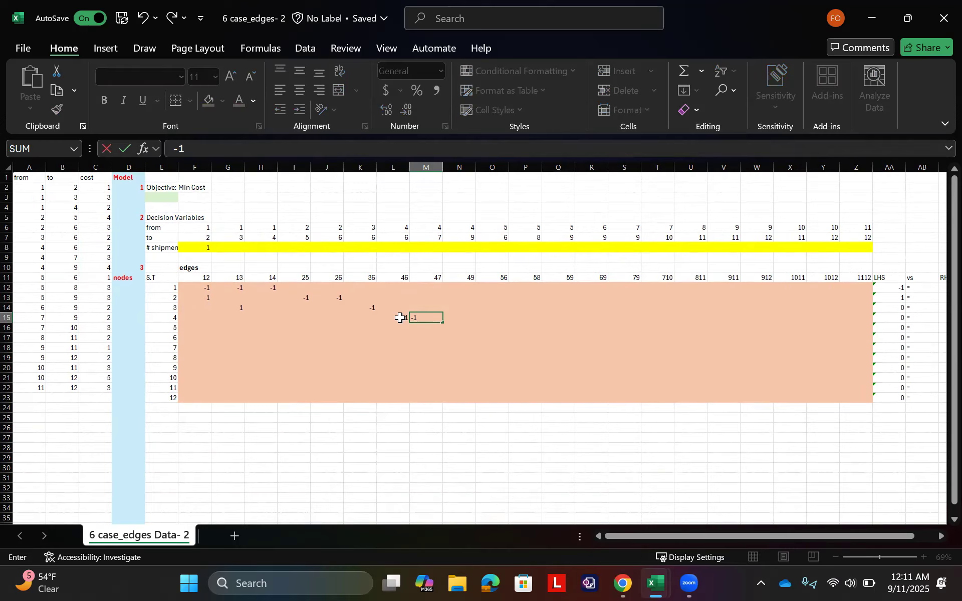
key("Tab")
type("-1")
key("Tab")
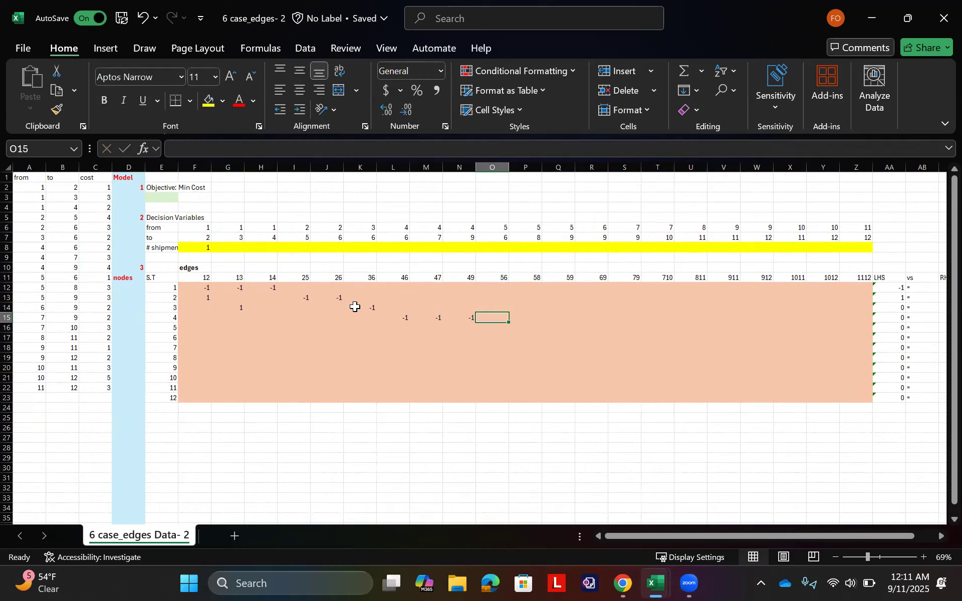
Step: Enter 1 in H15 as the node 4 coefficient for incoming edge 14
left_click(63, 208)
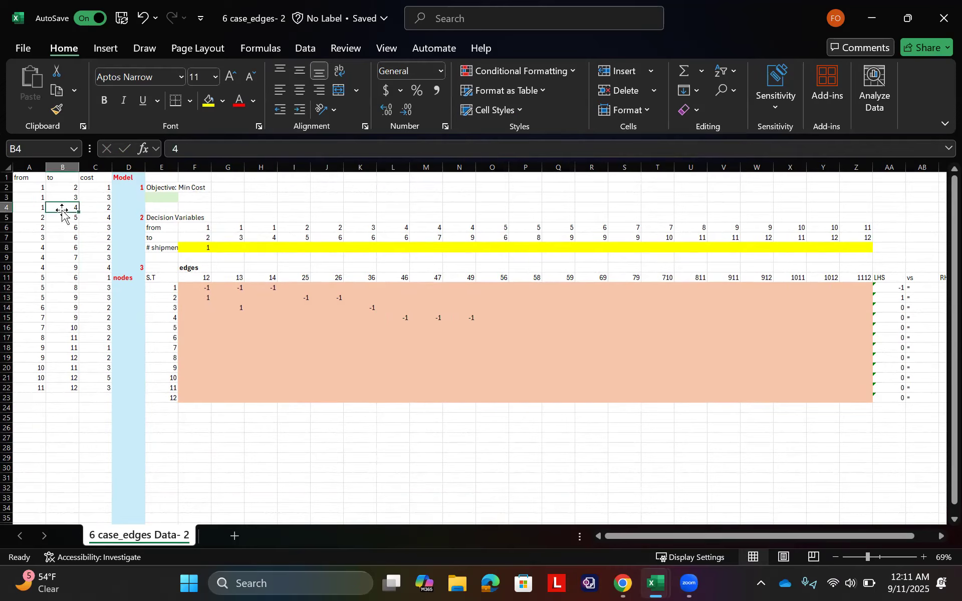
left_click(270, 320)
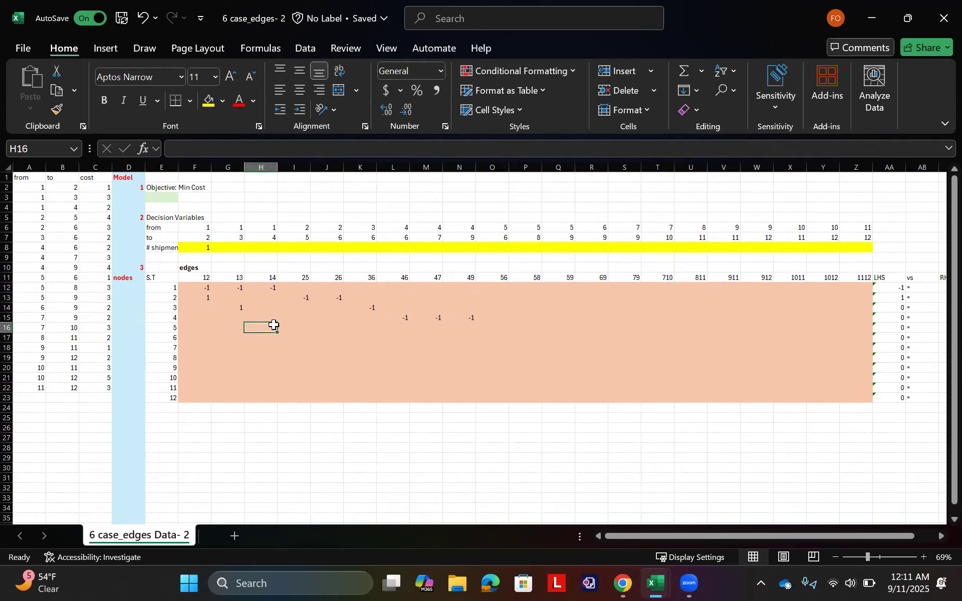
type("1")
key("Return")
Step: Enter -1 in O16 and fill it across to Q16 as the node 5 coefficients for outgoing edges 56, 58 and 59
left_click_drag(29, 277, 59, 293)
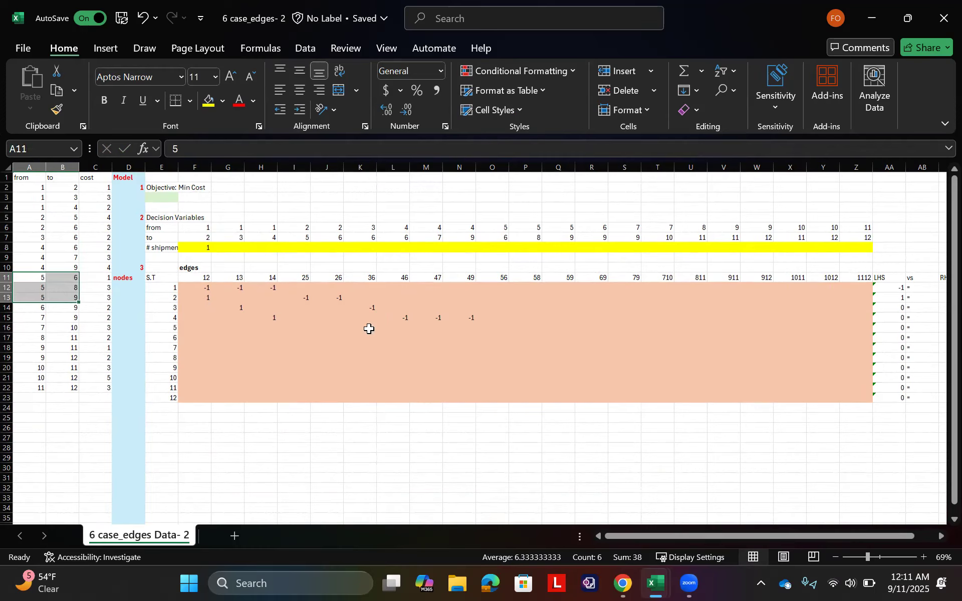
left_click(473, 328)
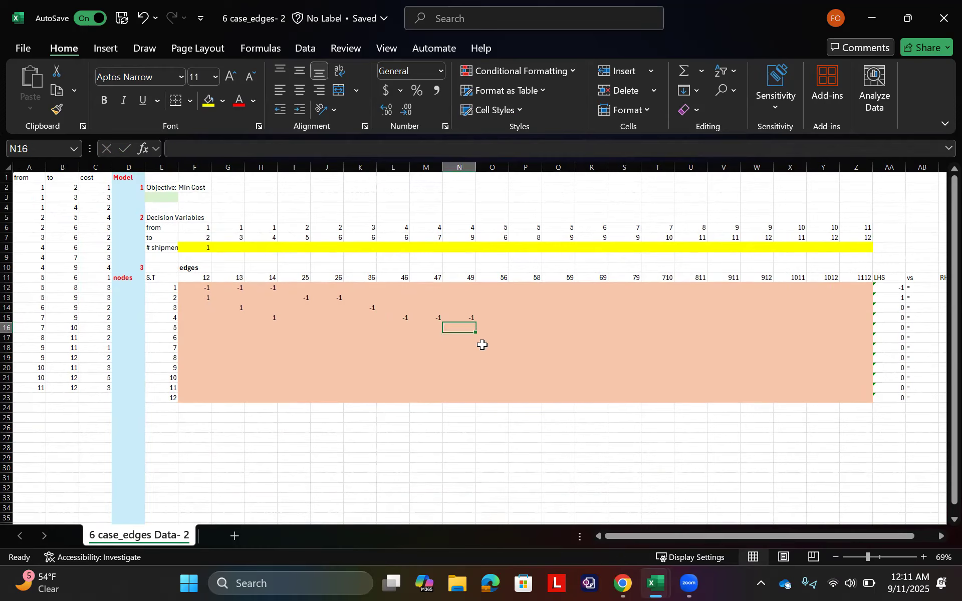
key("Right")
type("-1")
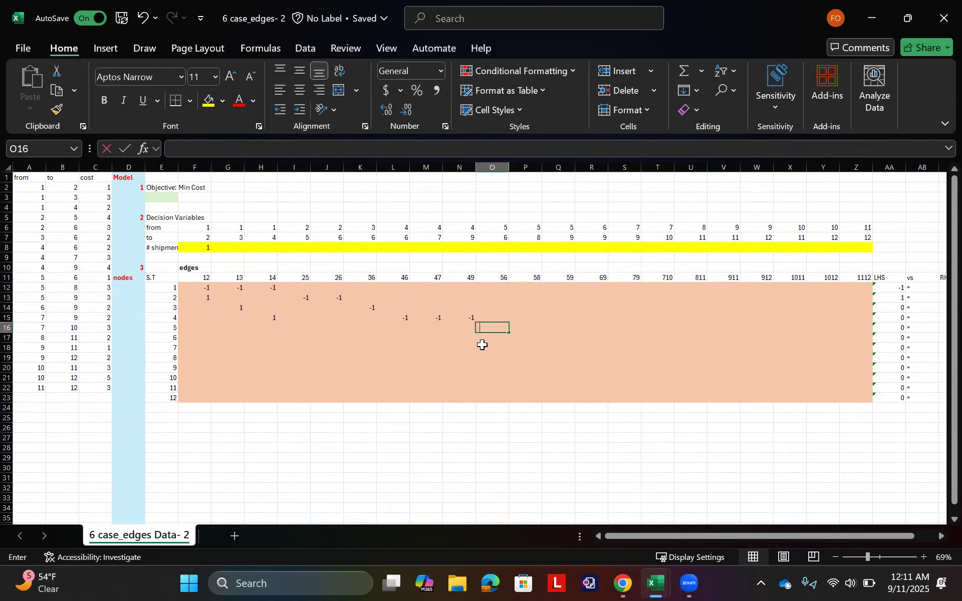
key("Right")
left_click(492, 326)
left_click_drag(509, 332, 566, 326)
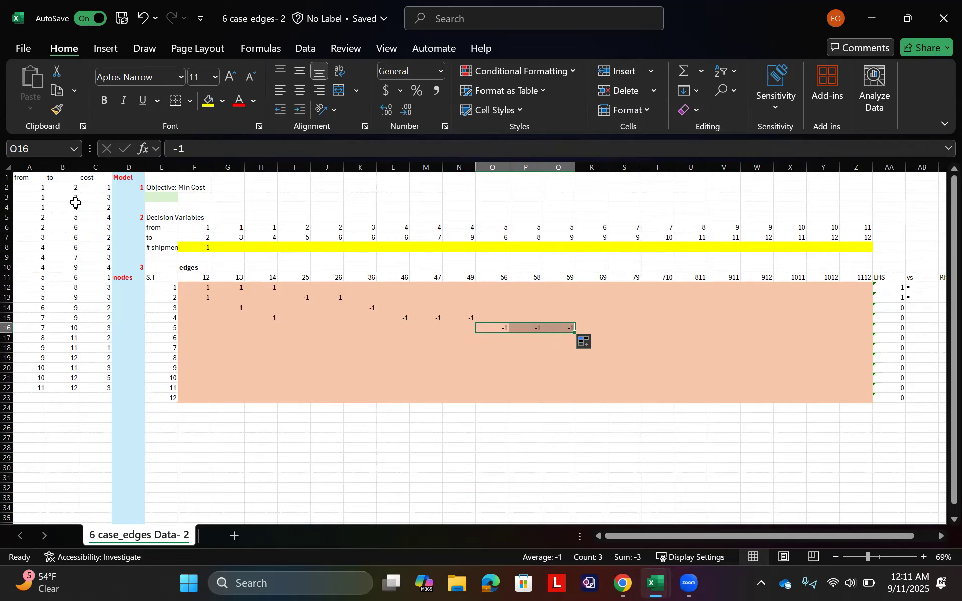
Step: Enter 1 in I16 as the node 5 coefficient for incoming edge 25 and check the row's outgoing coefficients
left_click(71, 217)
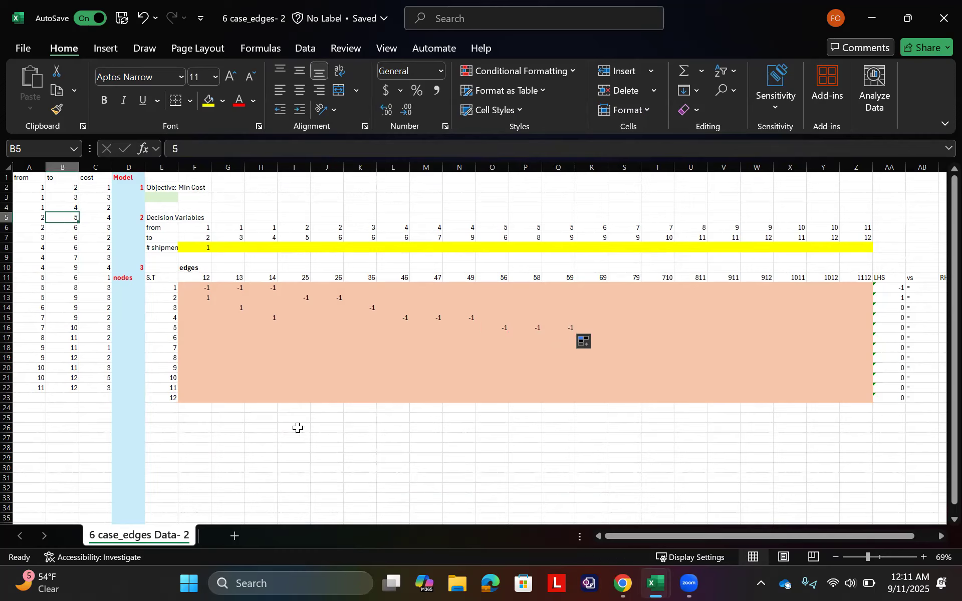
left_click(307, 328)
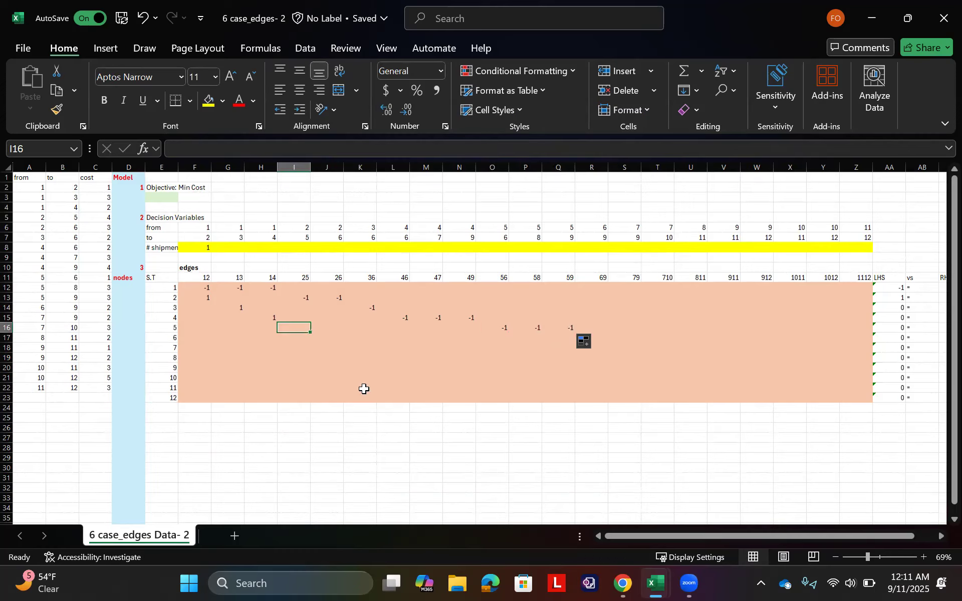
type("1")
key("Return")
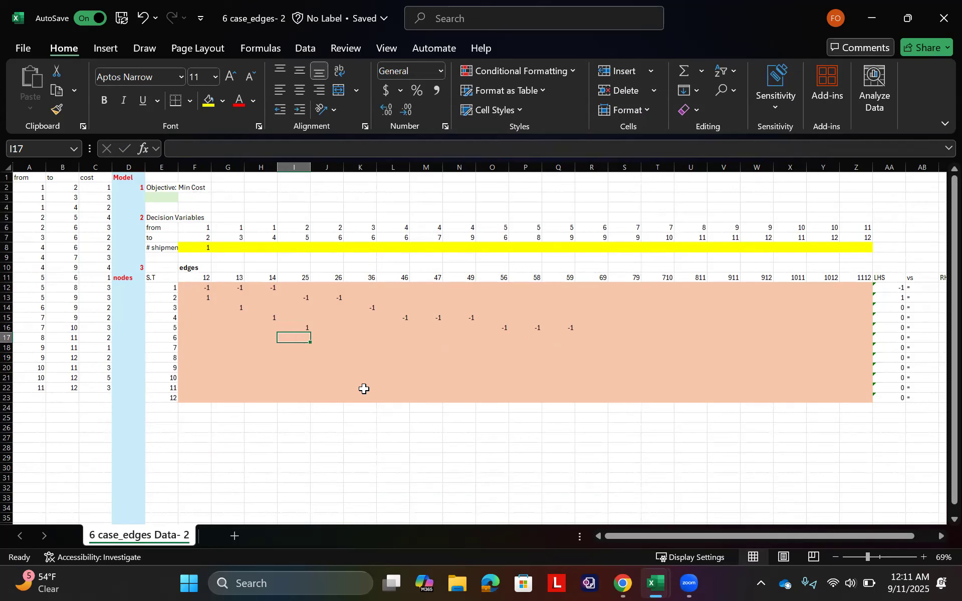
scroll(363, 389, "right", 2)
scroll(364, 388, "left", 1)
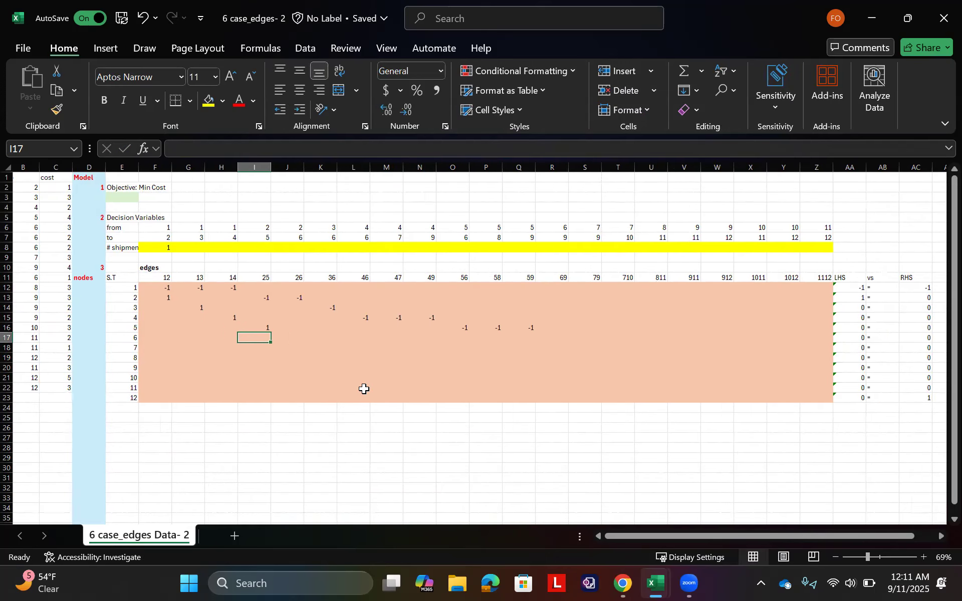
left_click_drag(273, 334, 273, 327)
key("Escape")
left_click_drag(453, 327, 524, 327)
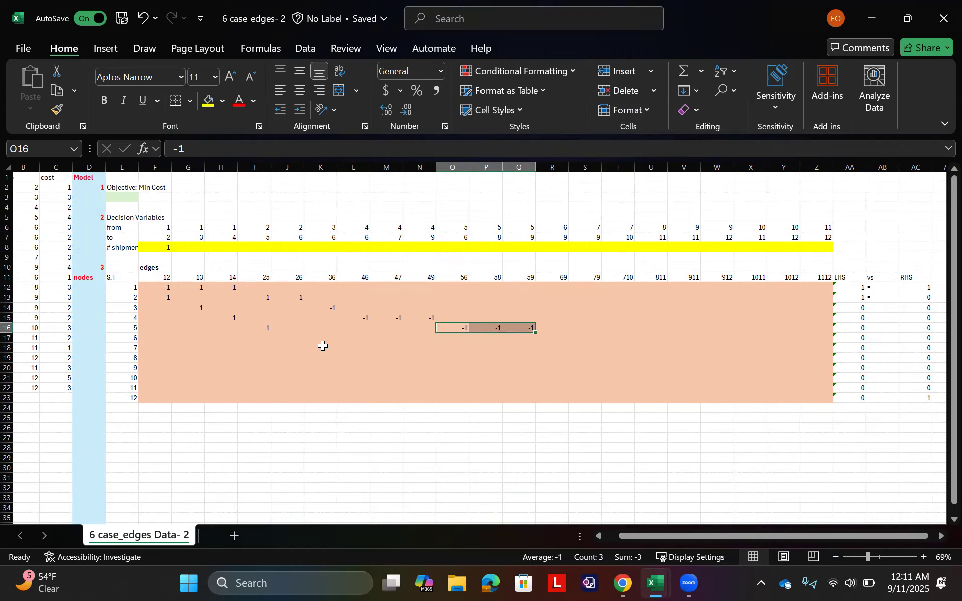
Step: Enter -1 in R17 as the node 6 coefficient for outgoing edge 69
scroll(322, 346, "left", 1)
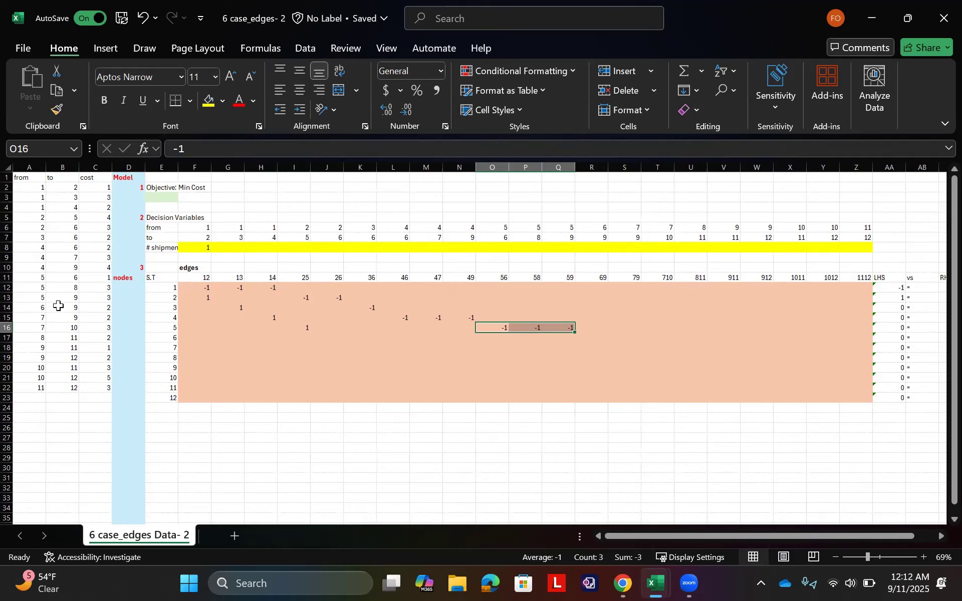
left_click(40, 308)
left_click(72, 308, "shift")
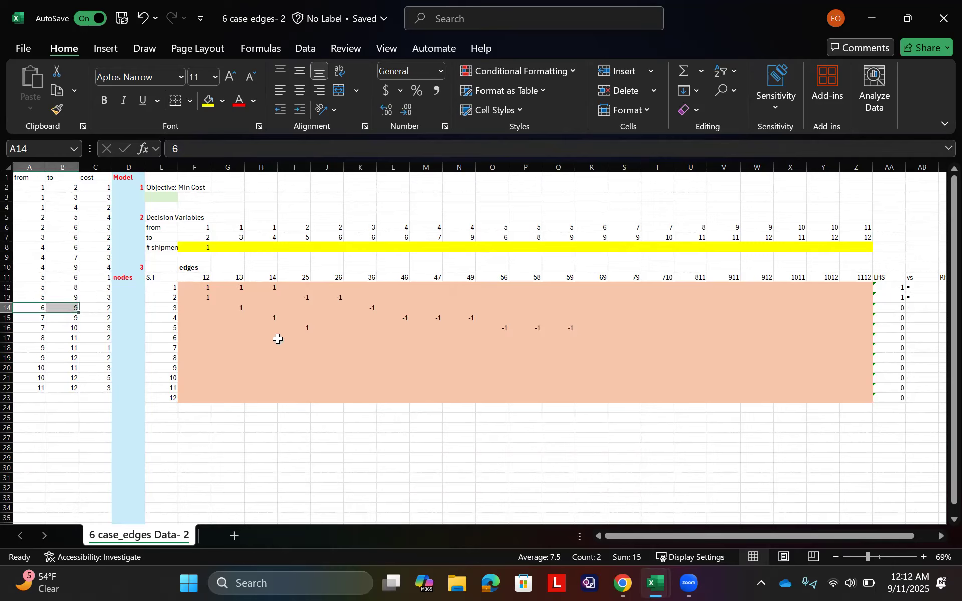
left_click(599, 336)
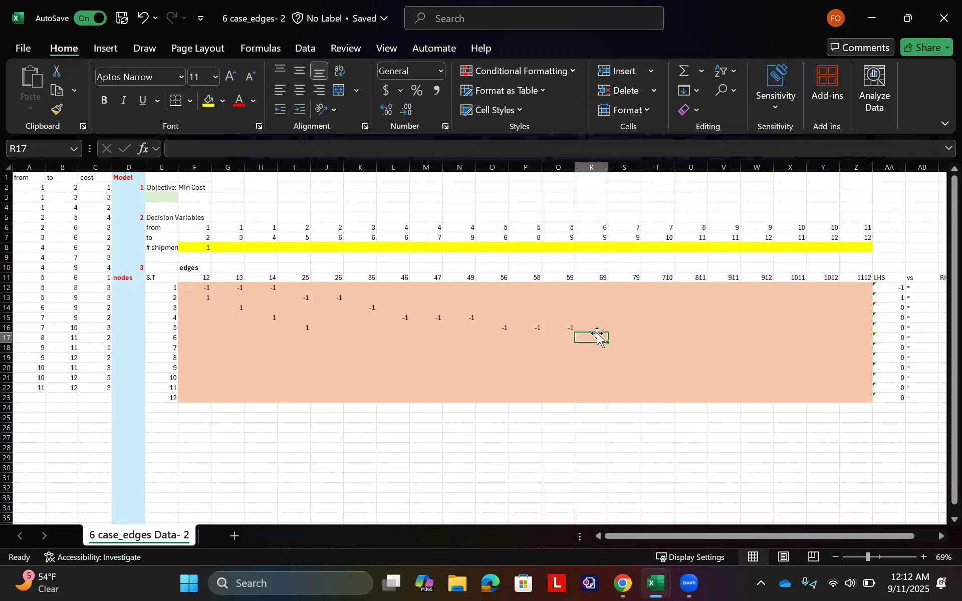
type("-1")
key("Left")
key("Left")
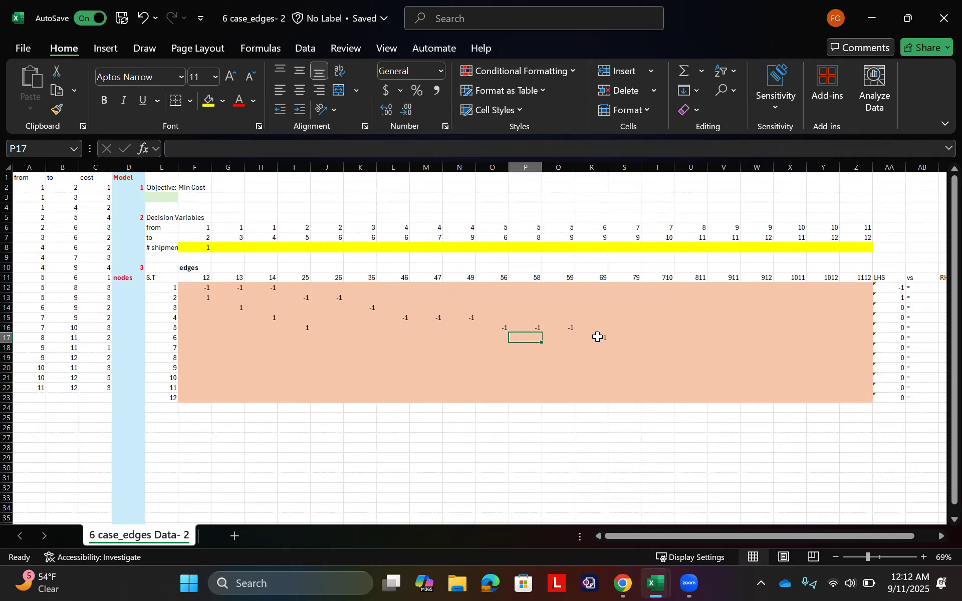
Step: Enter 1 in J17:L17 as the node 6 coefficients for incoming edges 26, 36 and 46
left_click_drag(71, 227, 71, 240)
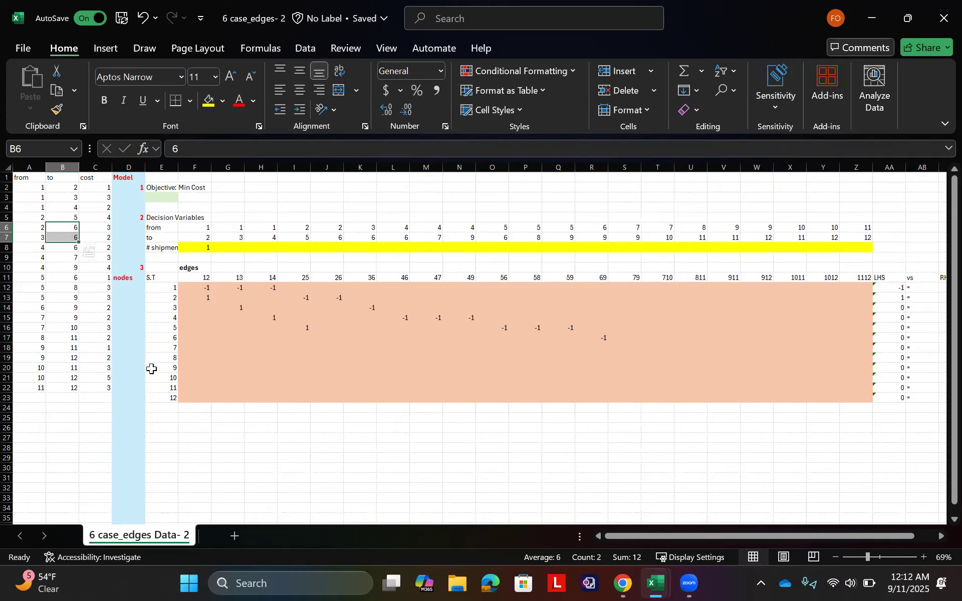
key("shift+Down")
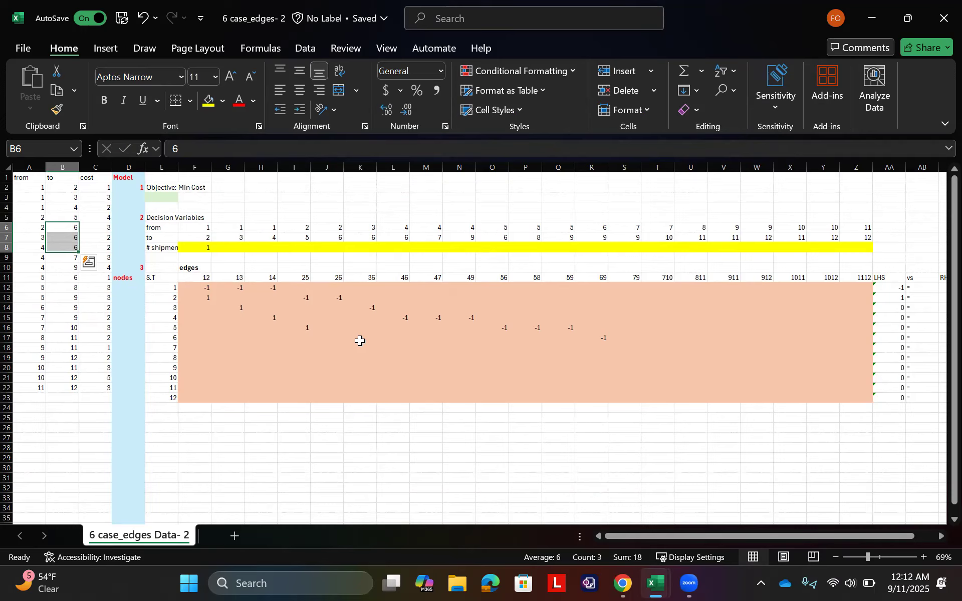
left_click(393, 329)
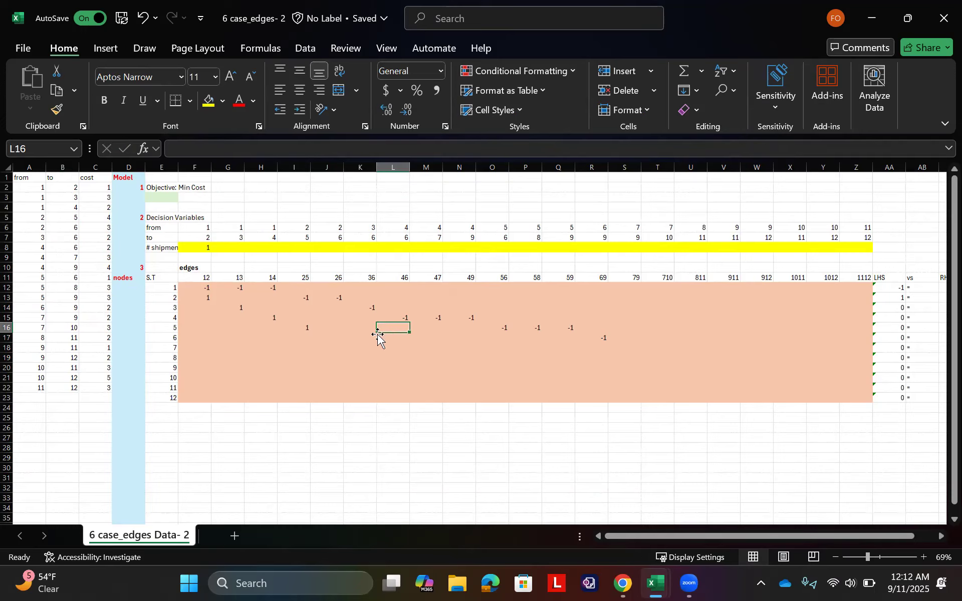
key("Down")
key("Left")
key("Left")
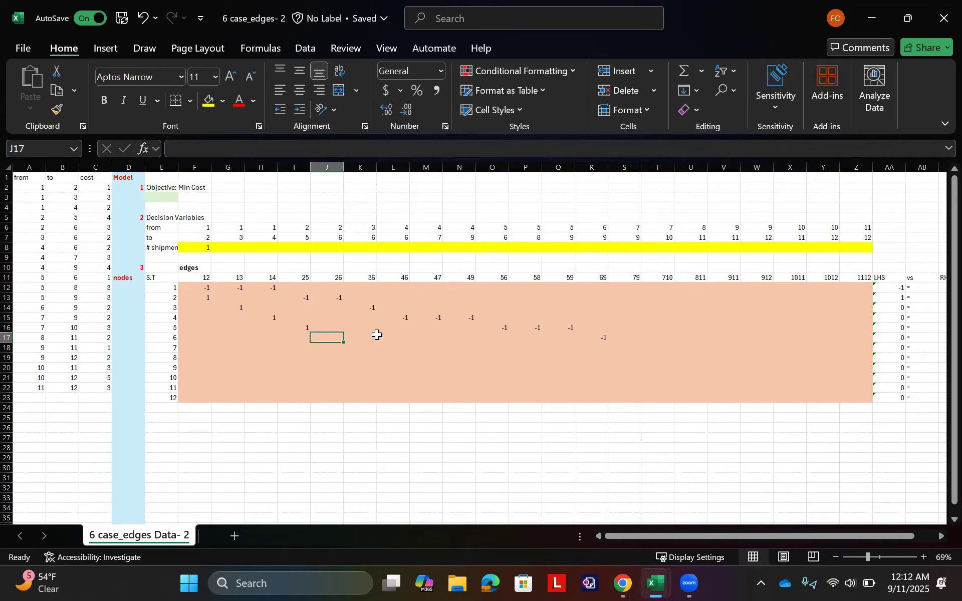
type("1")
key("Right")
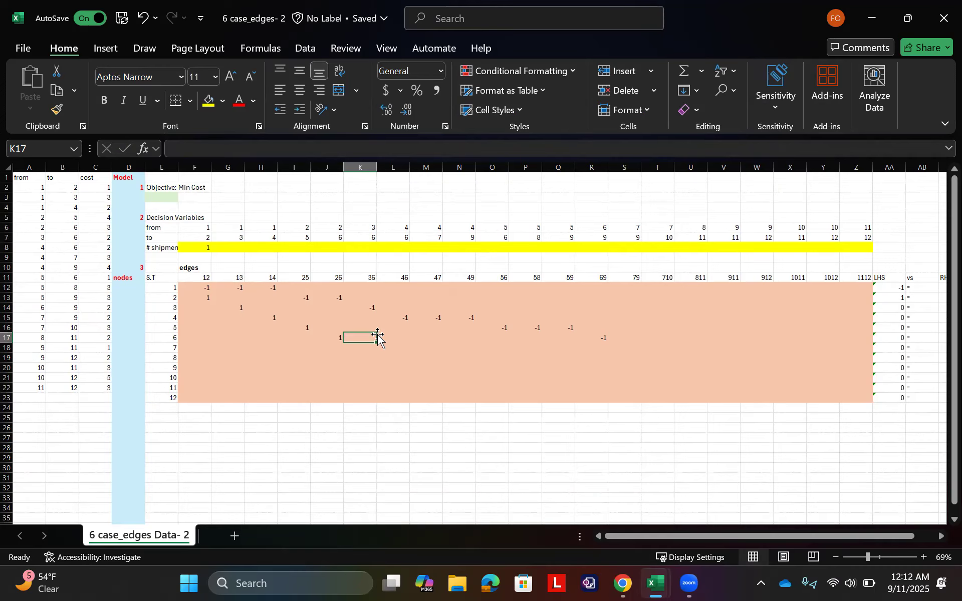
type("1")
key("Right")
type("1")
key("Right")
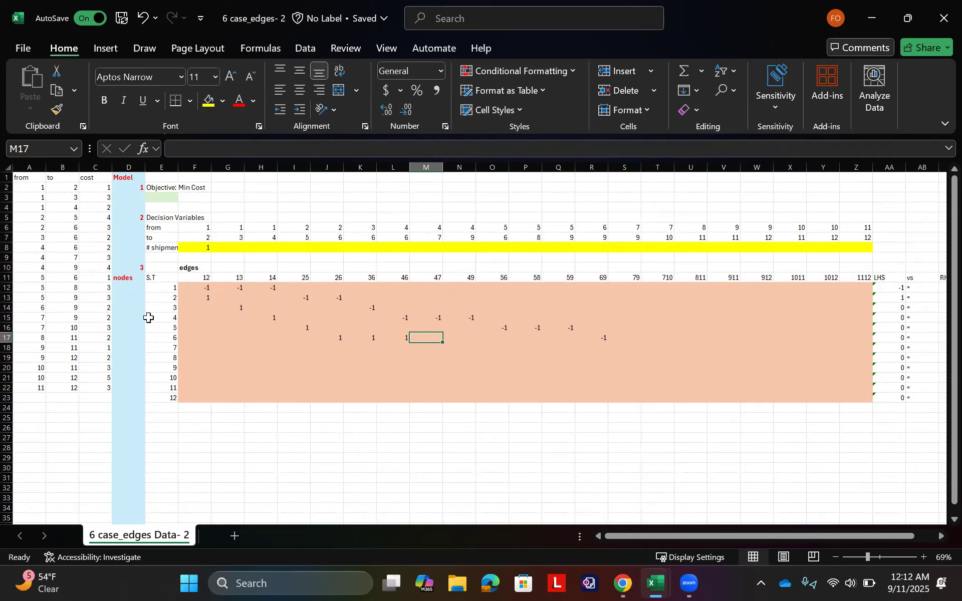
Step: Enter -1 in S18 and T18 as the node 7 coefficients for outgoing edges 79 and 710
left_click(39, 313)
left_click_drag(39, 314, 74, 327)
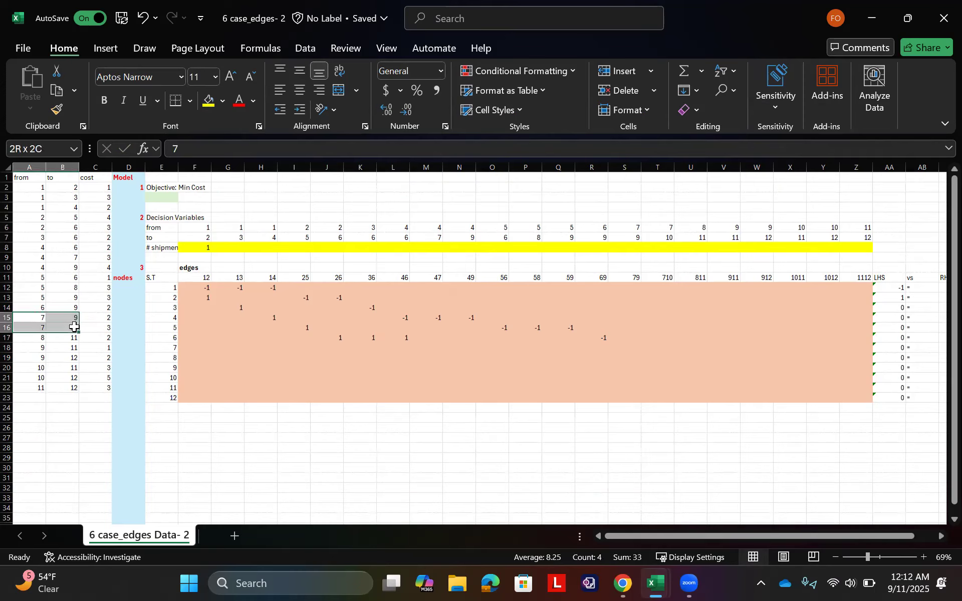
left_click(643, 340)
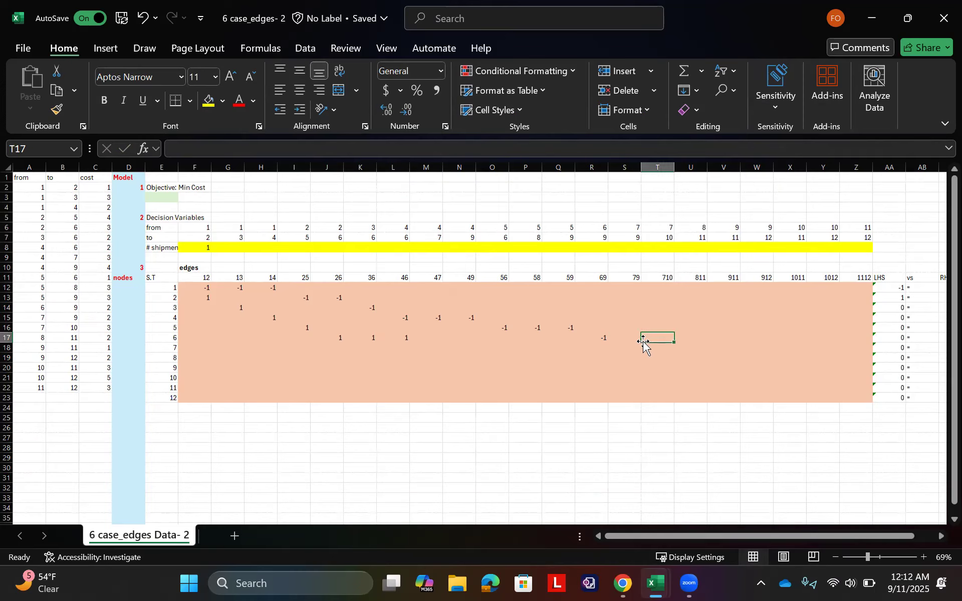
left_click(629, 347)
type("-1")
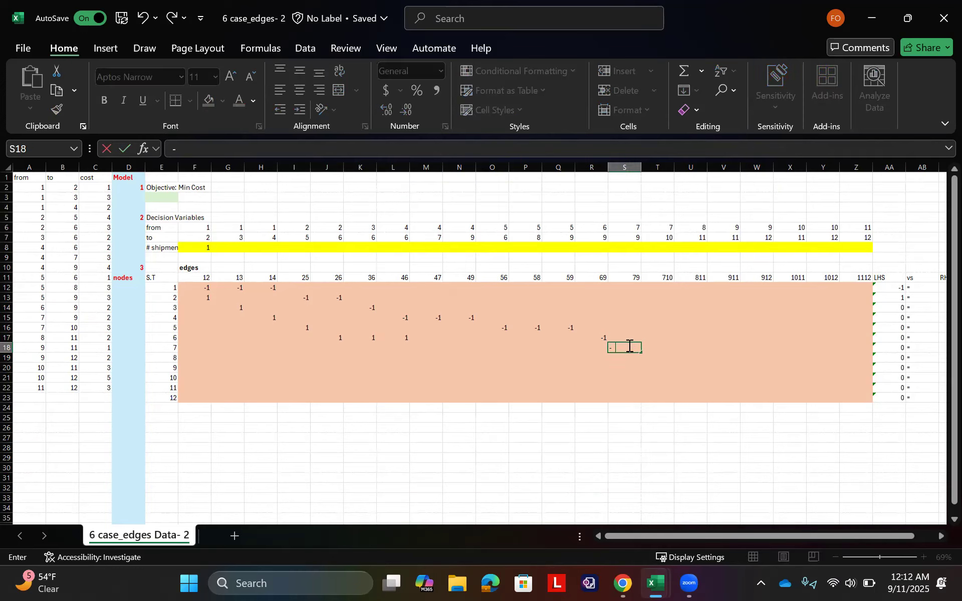
key("Tab")
type("-1")
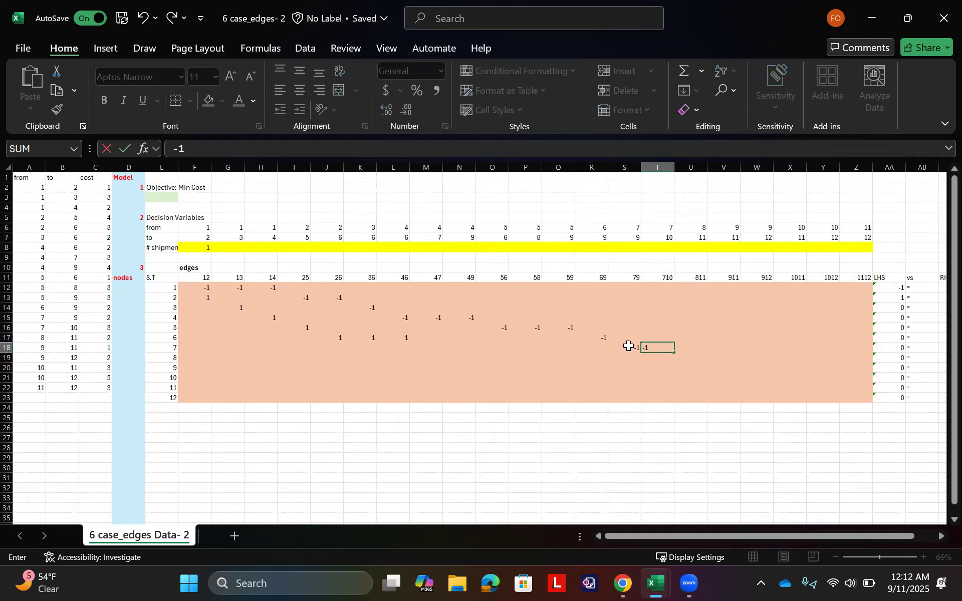
key("Tab")
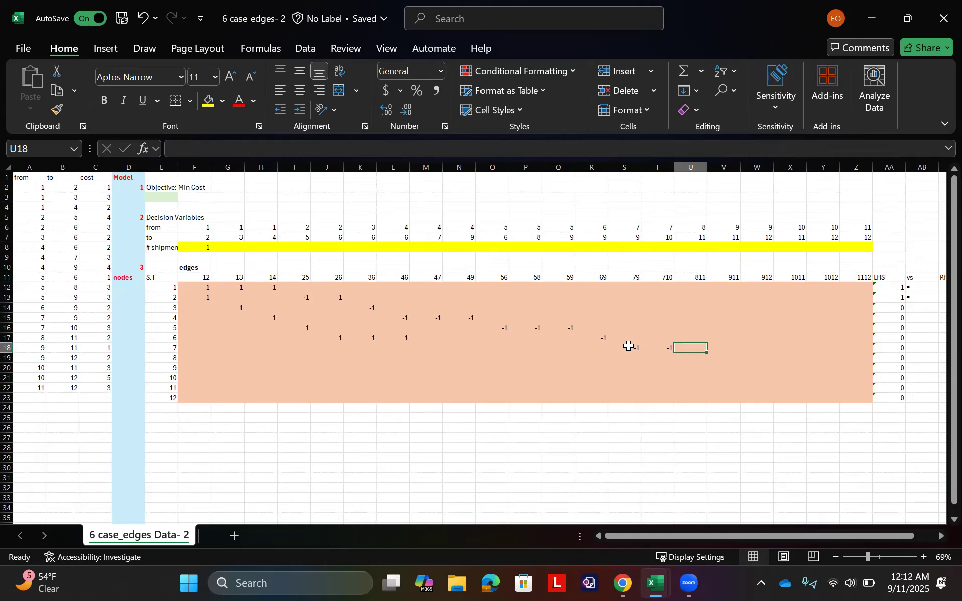
Step: Enter 1 in M18 as the node 7 coefficient for incoming edge 47
key("Left")
key("Left")
key("Left")
key("Left")
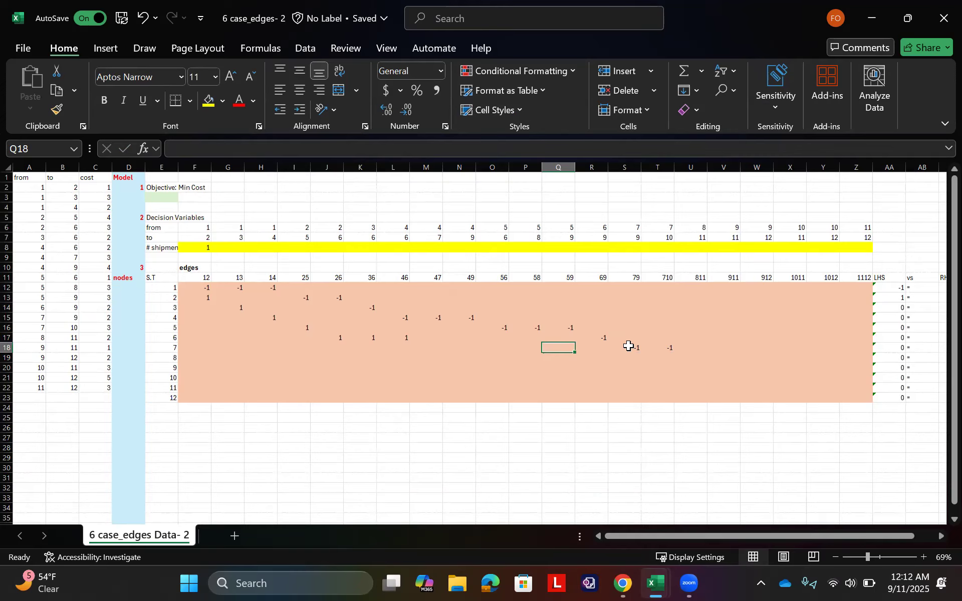
left_click(78, 260)
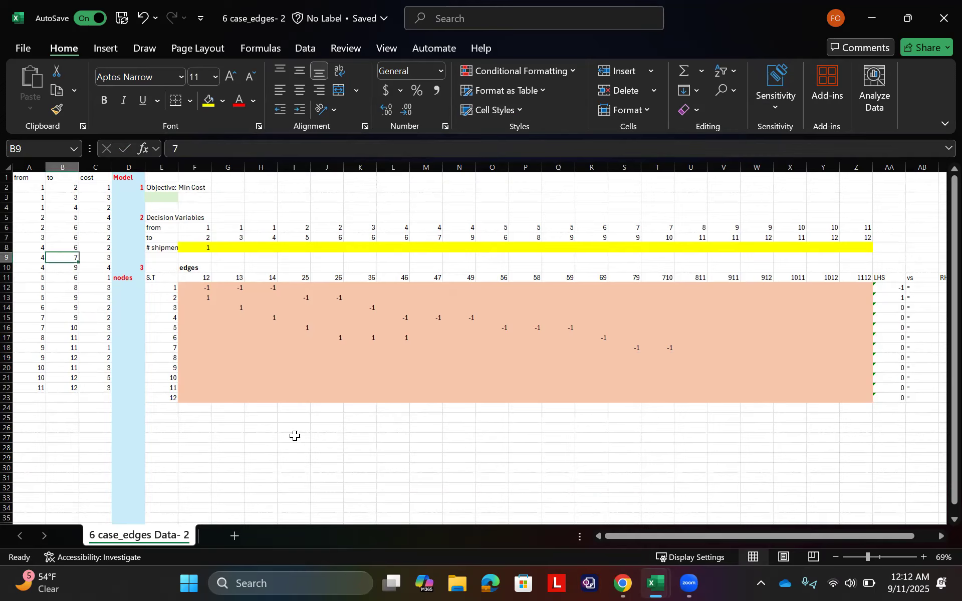
left_click(606, 348)
key("Left")
key("Left")
key("Left")
key("Left")
key("Left")
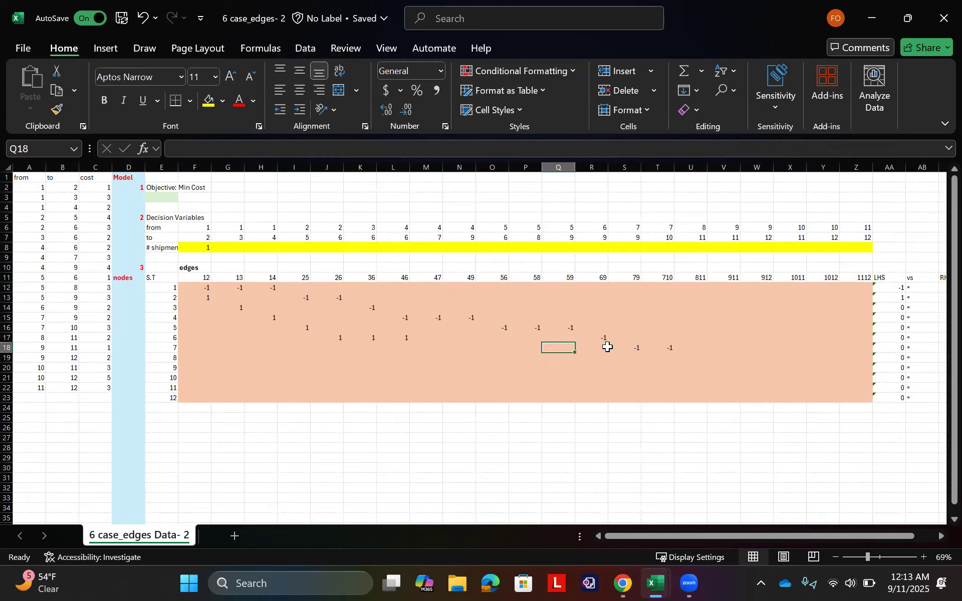
type("1")
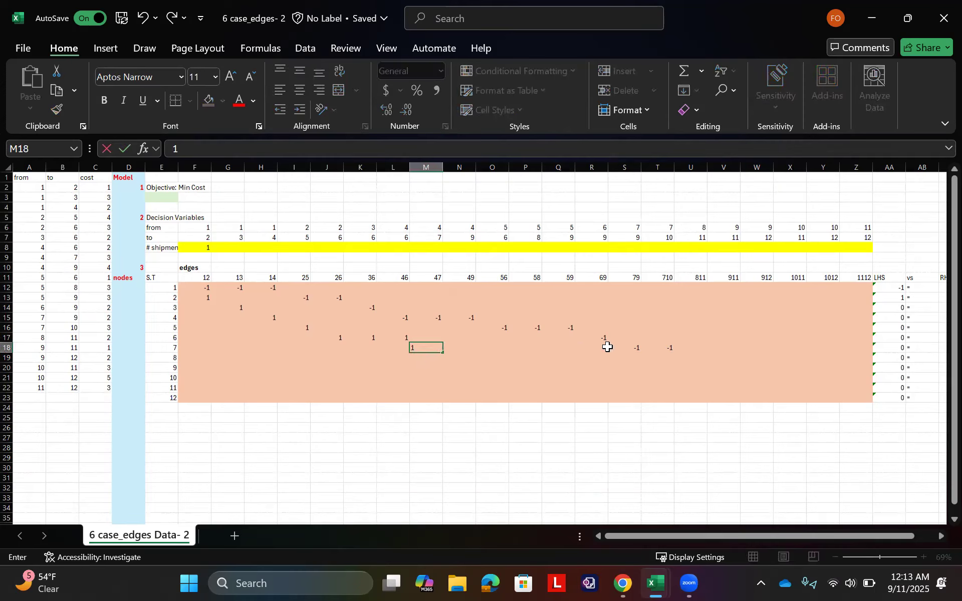
key("Right")
Step: Enter -1 in U19 as the node 8 coefficient for outgoing edge 811
key("Left")
key("Left")
key("Down")
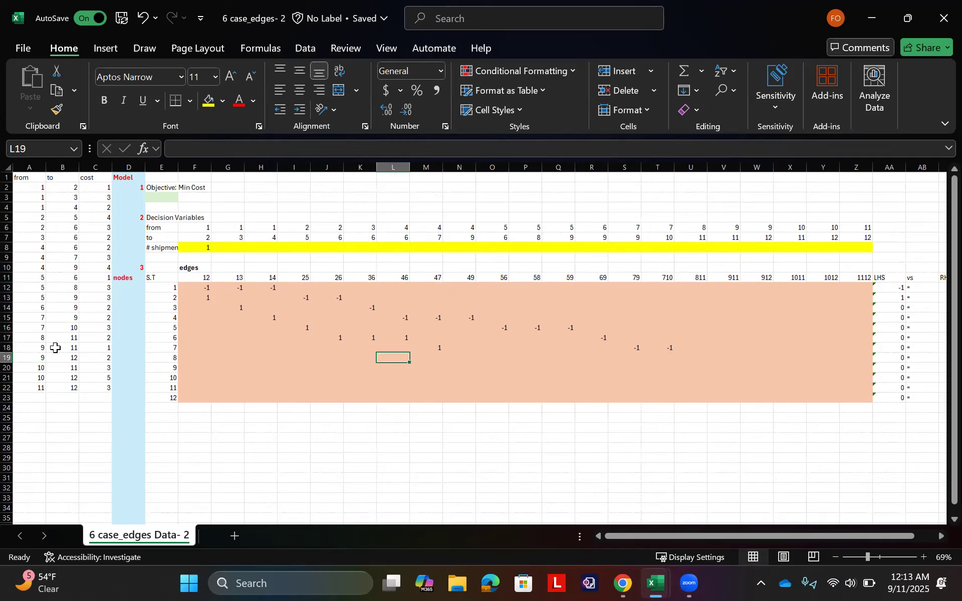
left_click(67, 339)
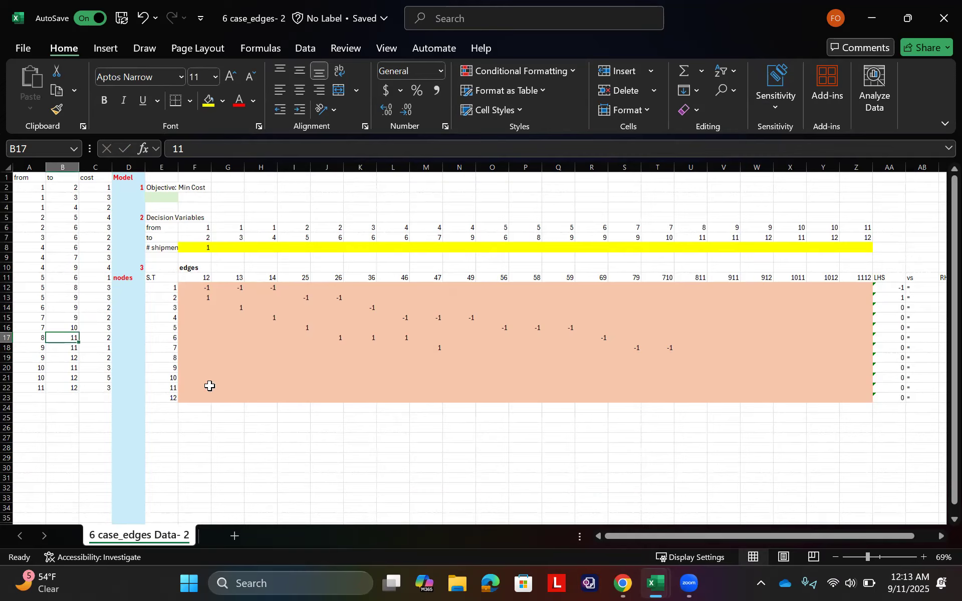
left_click(687, 358)
type("-1")
key("Left")
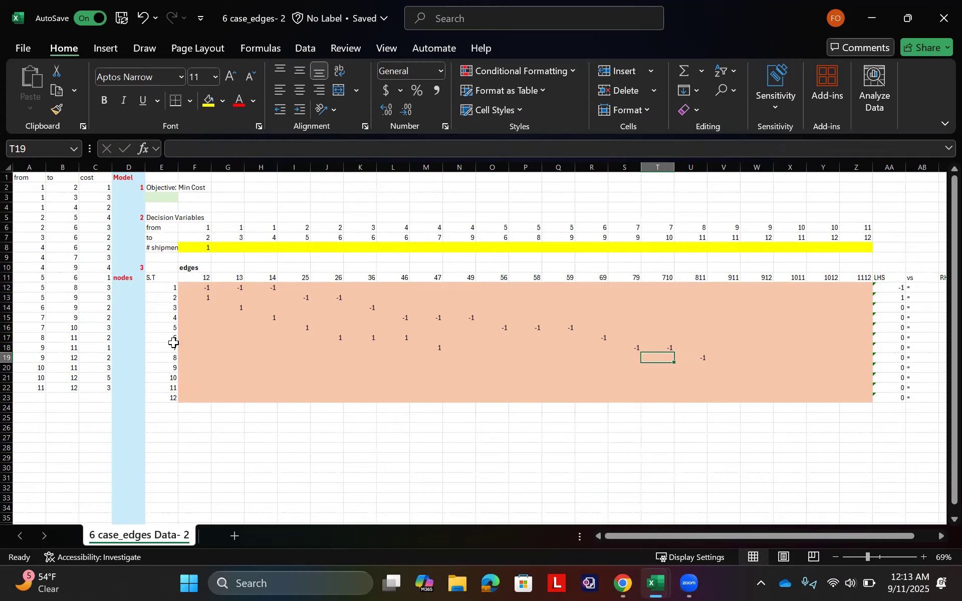
Step: Enter 1 in P19 as the node 8 coefficient for incoming edge 58
left_click(72, 287)
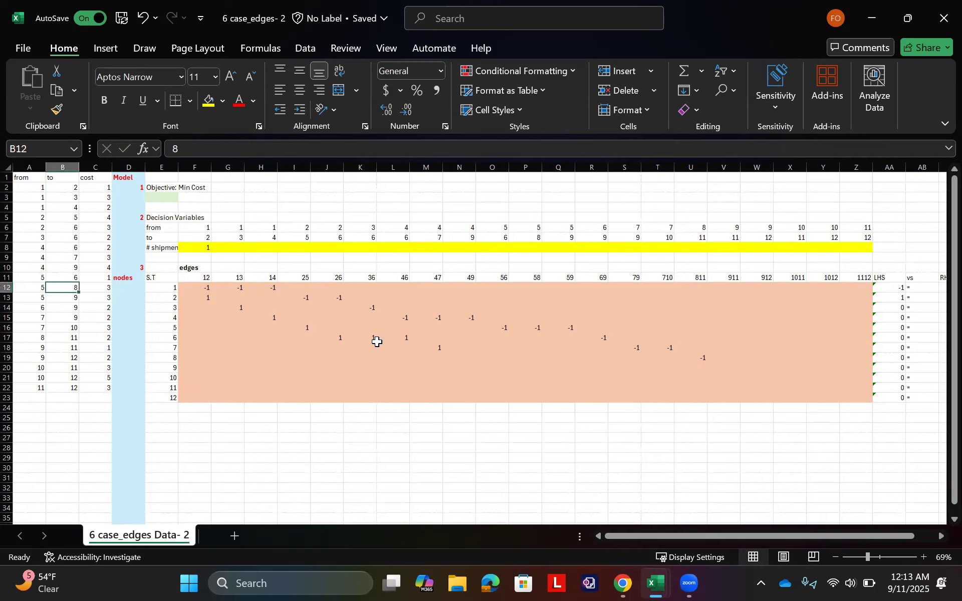
left_click(531, 339)
left_click(533, 358)
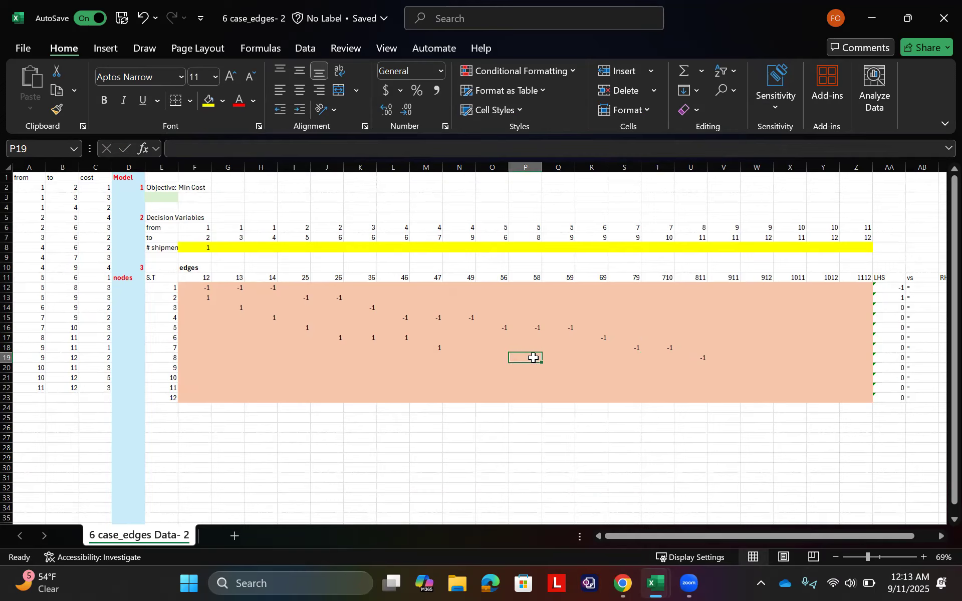
key("Left")
key("Left")
key("Right")
key("Right")
key("Right")
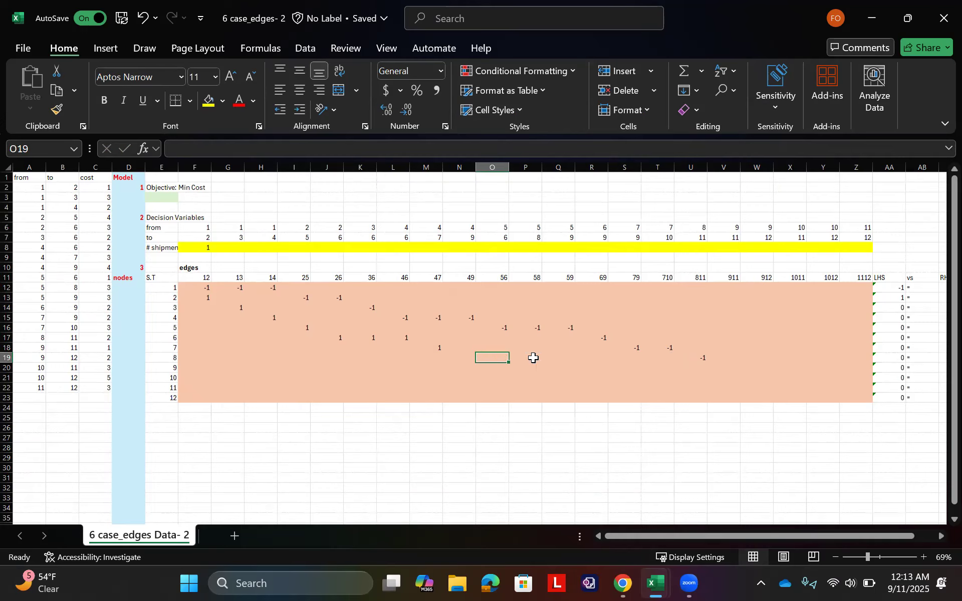
key("Left")
type("1")
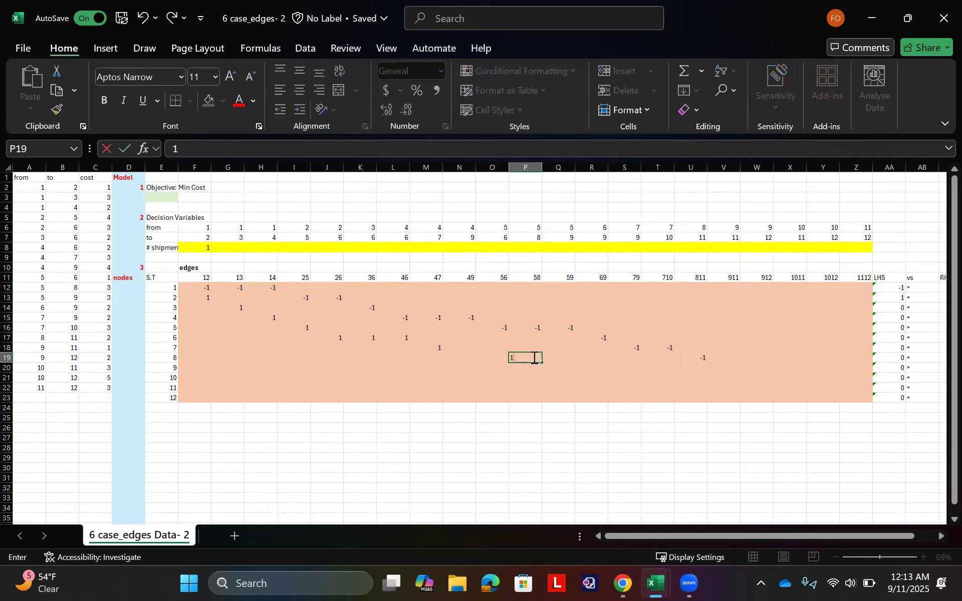
key("Left")
key("Down")
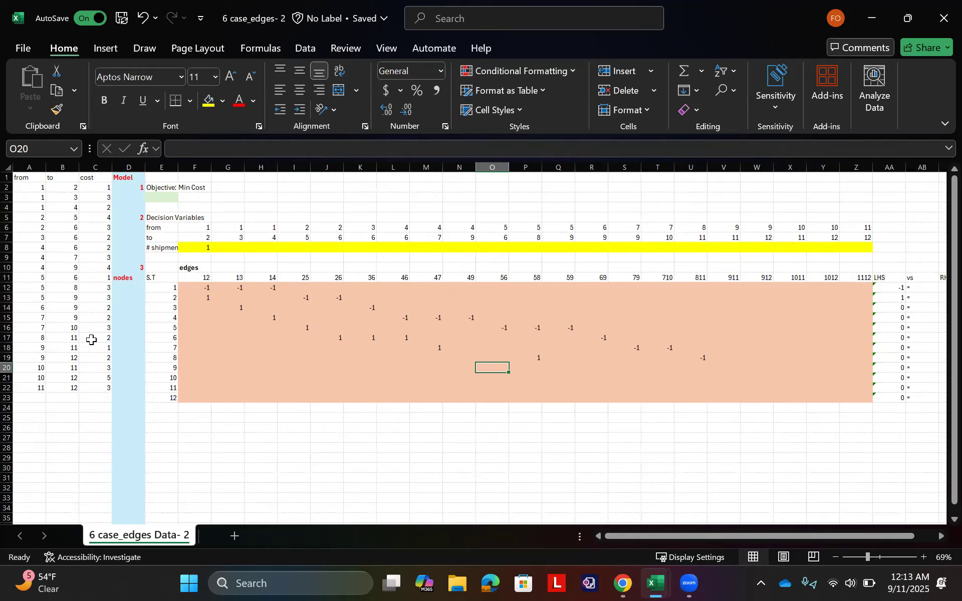
Step: Enter -1 in V20 and W20 as the node 9 coefficients for outgoing edges 911 and 912
left_click_drag(71, 347, 70, 357)
left_click(730, 367)
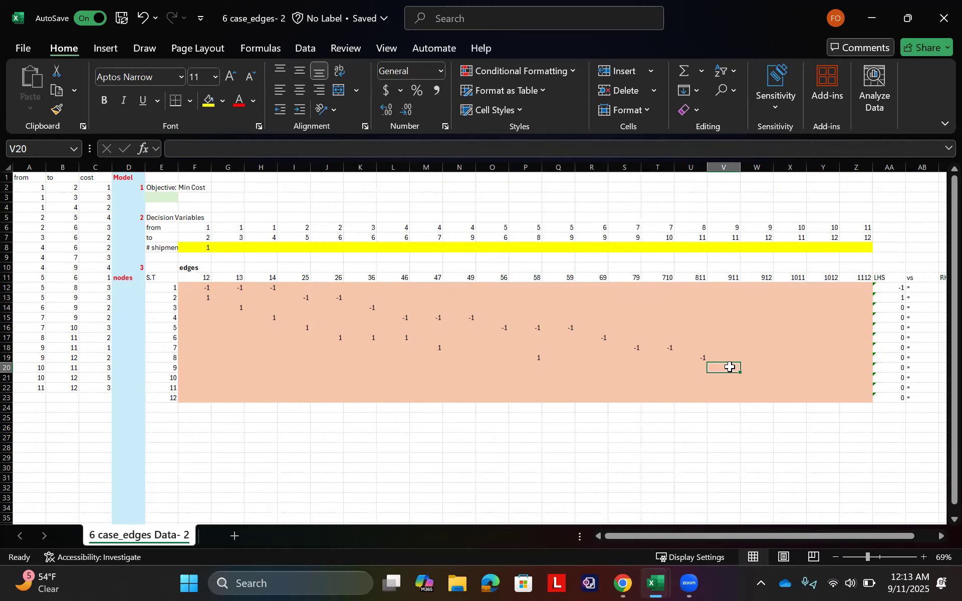
type("-")
type("-1")
left_click(729, 368)
Step: Enter 1 in R20 as the node 9 coefficient for incoming edge 69
left_click(73, 309)
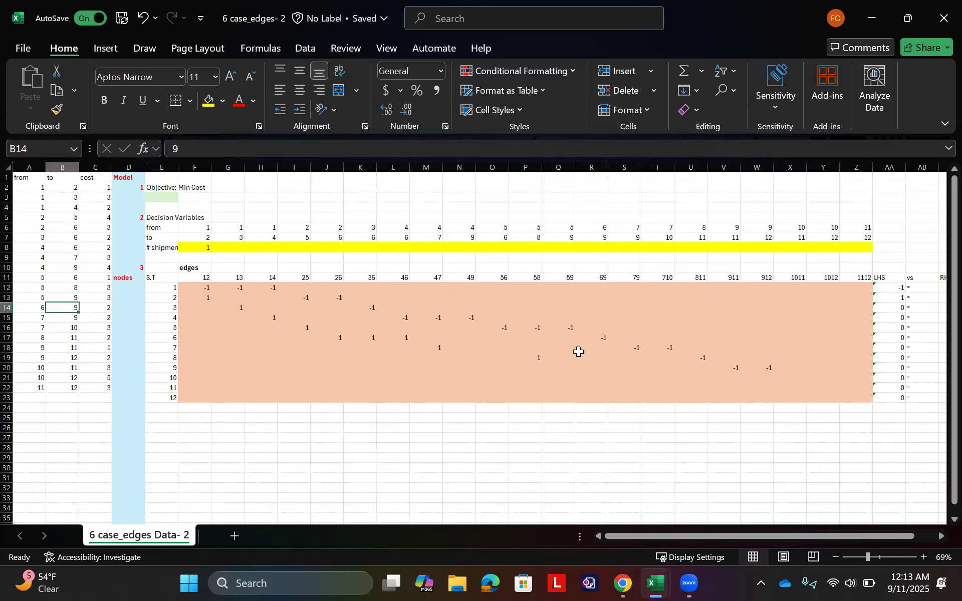
left_click(612, 359)
left_click(604, 369)
type("1")
key("Return")
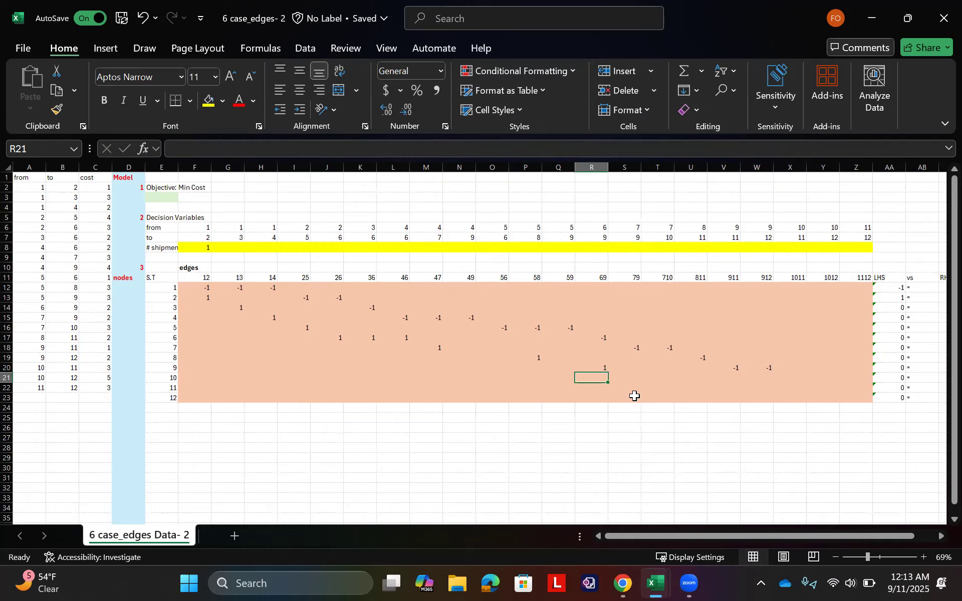
Step: Enter -1 in X21 and Y21 as the node 10 coefficients for outgoing edges 1011 and 1012
left_click_drag(68, 369, 69, 375)
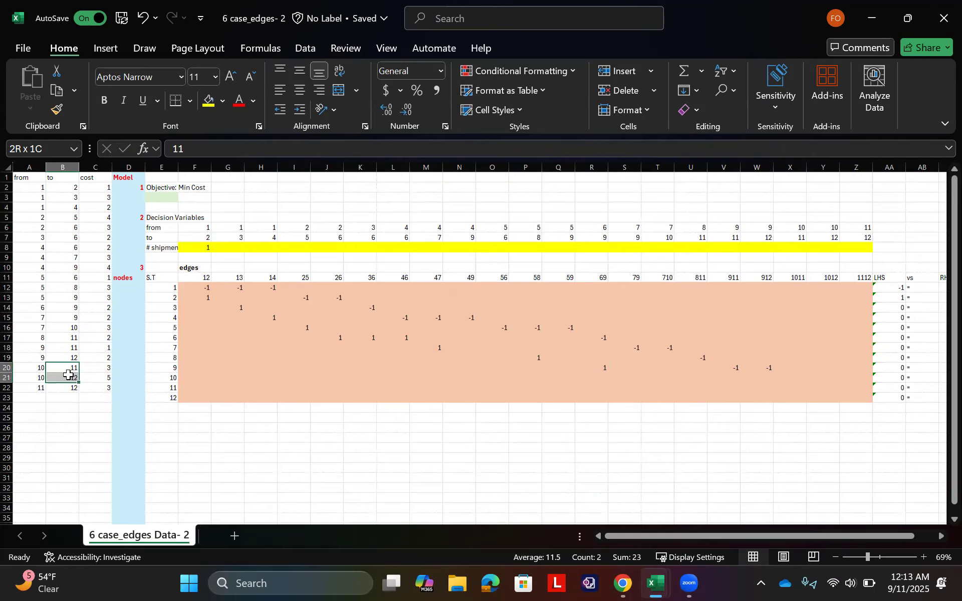
left_click(799, 379)
type("-1")
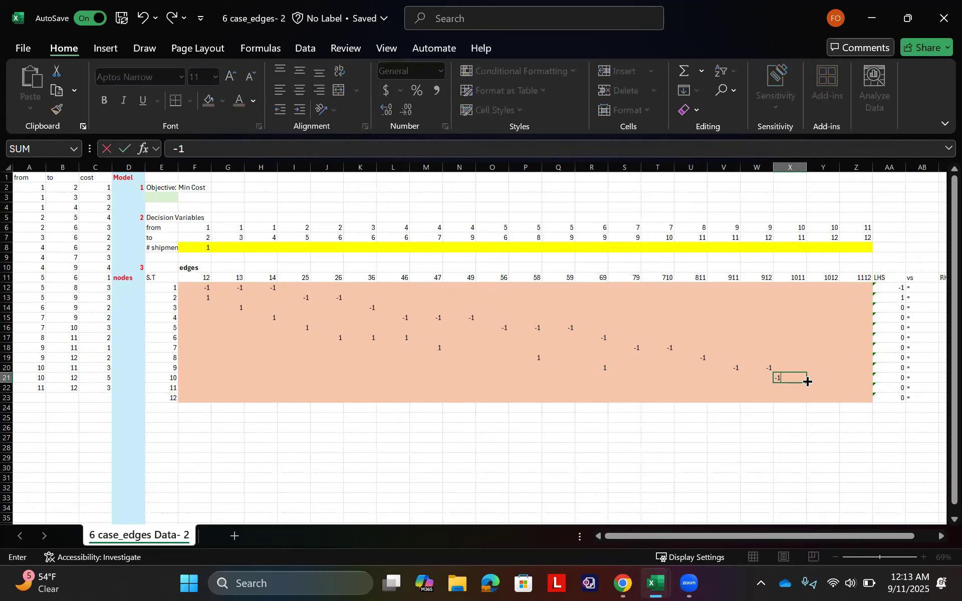
key("Tab")
type("-1")
left_click(805, 380)
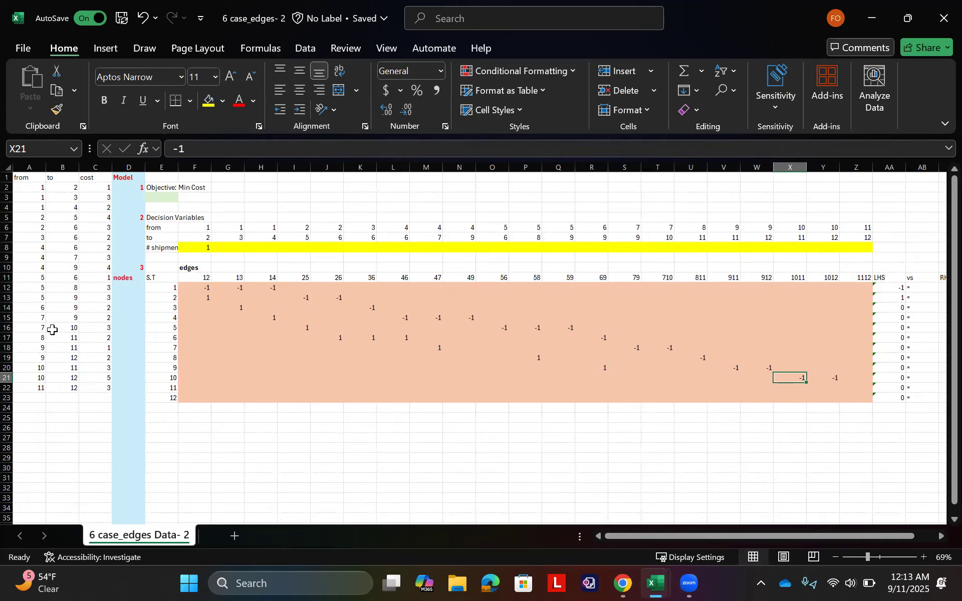
Step: Enter 1 in T21 as the node 10 coefficient for incoming edge 710
left_click(736, 378)
key("Left")
key("Left")
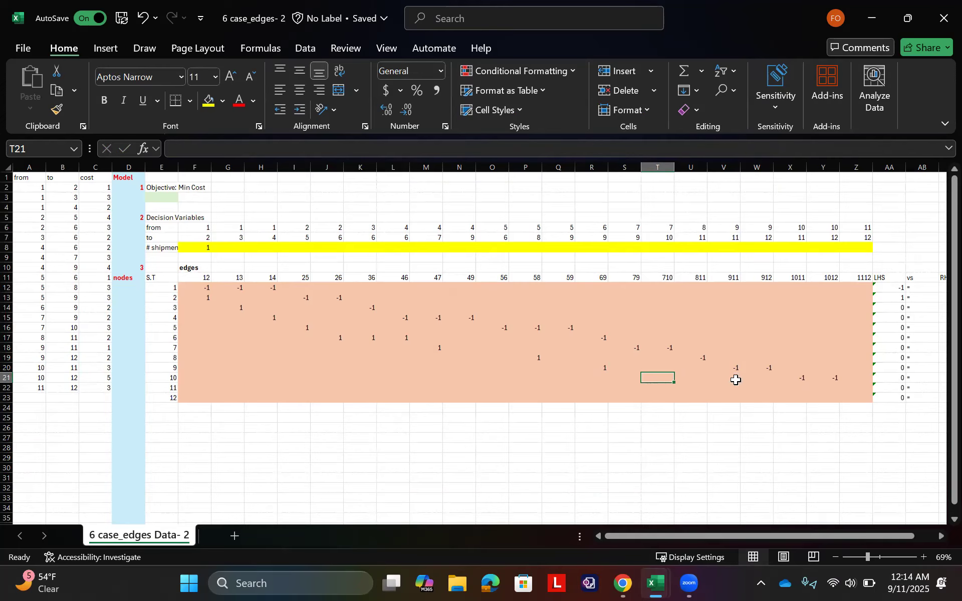
type("1")
key("Return")
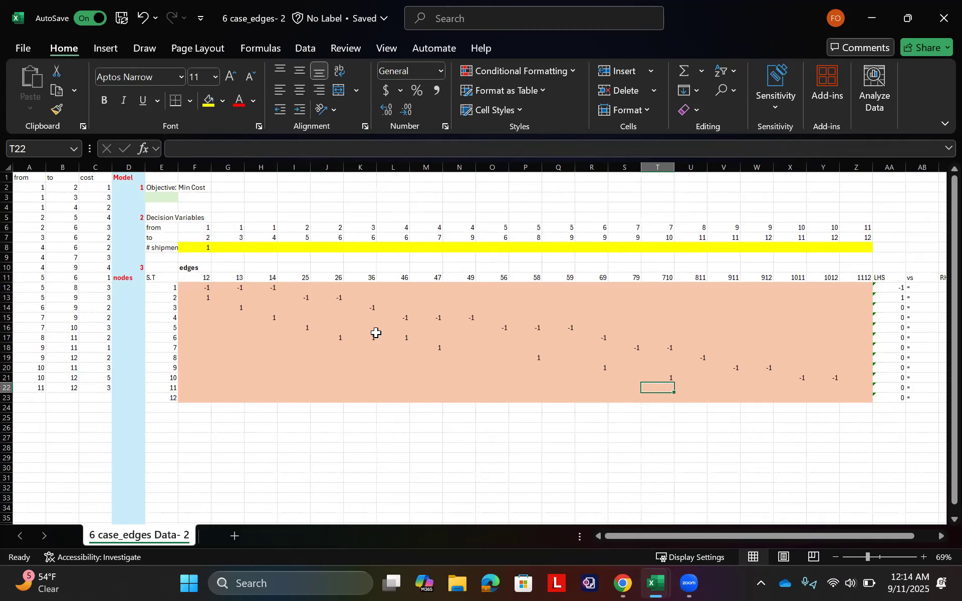
Step: Enter -1 in Z22 as the node 11 coefficient for outgoing edge 1112
key("Right")
key("Right")
key("Right")
key("Right")
key("Right")
key("Right")
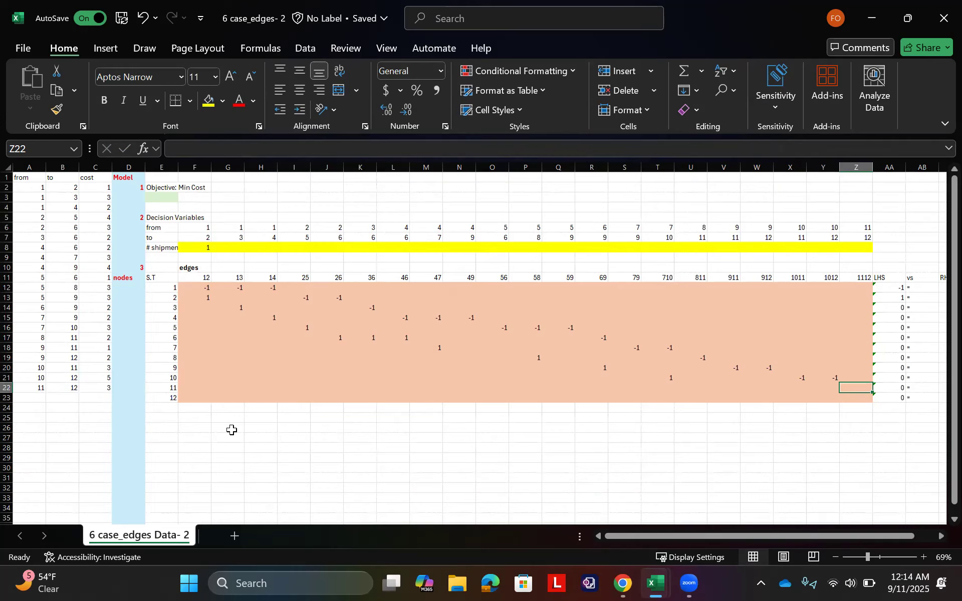
type("-1")
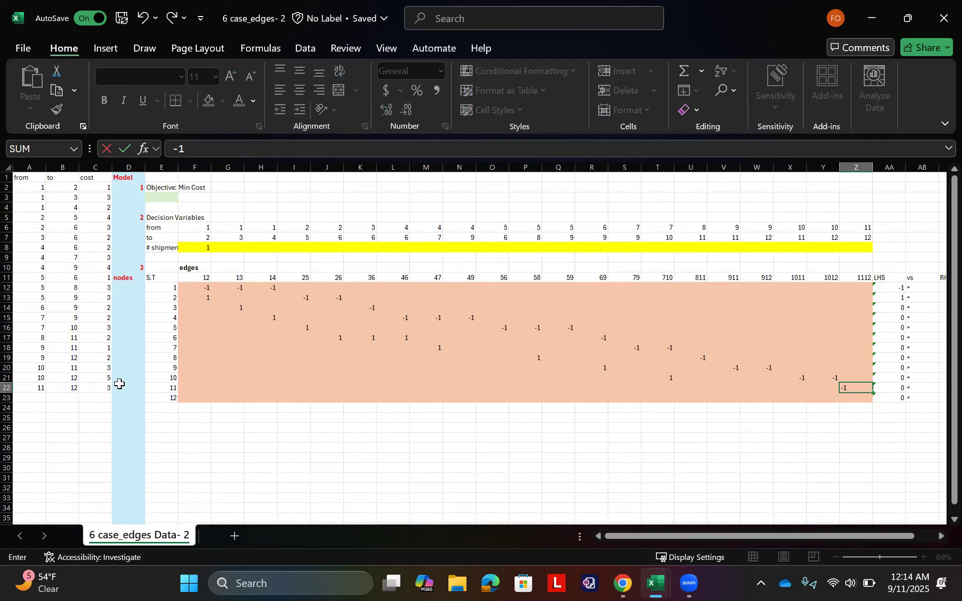
key("Return")
Step: Enter 1 in U22, V22 and X22 as the node 11 coefficients for incoming edges 811, 911 and 1011
key("Up")
key("Up")
key("Down")
key("Left")
key("Left")
key("Left")
key("Left")
key("Left")
type("1")
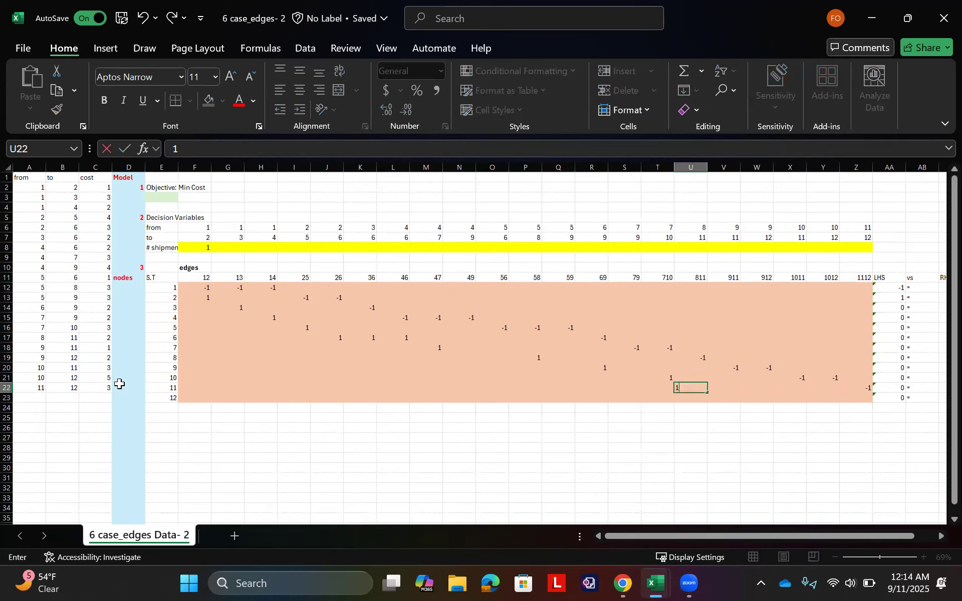
key("Tab")
type("1")
key("Tab")
key("Right")
type("1")
key("Return")
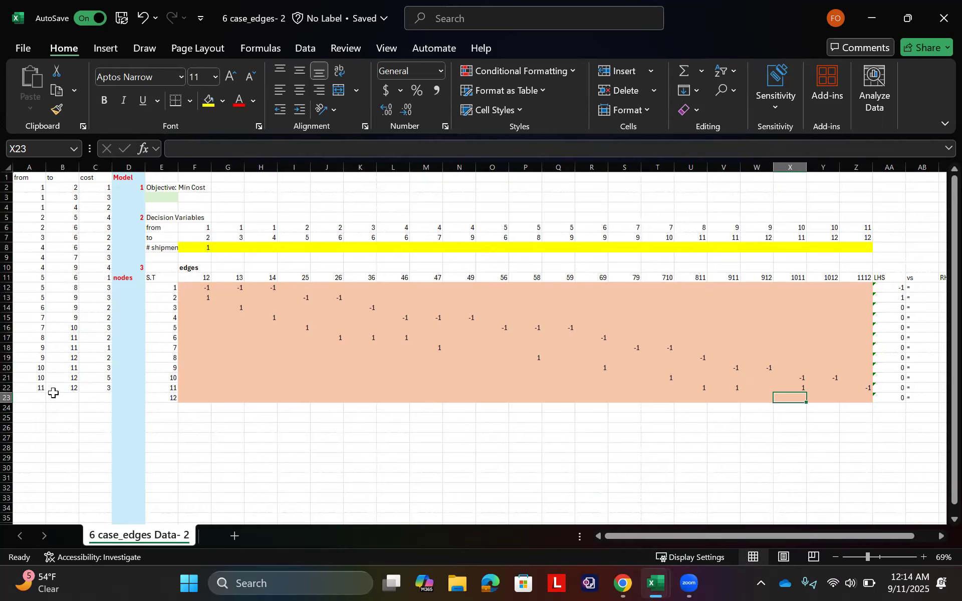
Step: Enter 1 in W23, X23 and Y23 in the node 12 row, under edges 912, 1011 and 1012
key("Left")
key("Left")
key("Right")
key("Left")
key("Left")
key("Left")
key("Left")
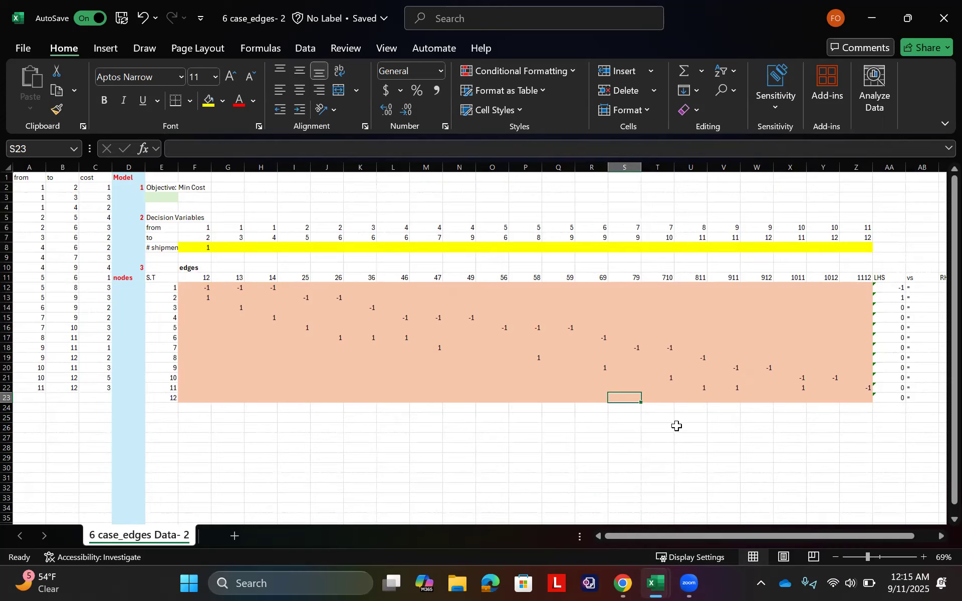
key("Right")
key("Right")
key("Right")
key("Right")
key("Right")
key("Left")
type("1")
key("Right")
type("1")
key("Right")
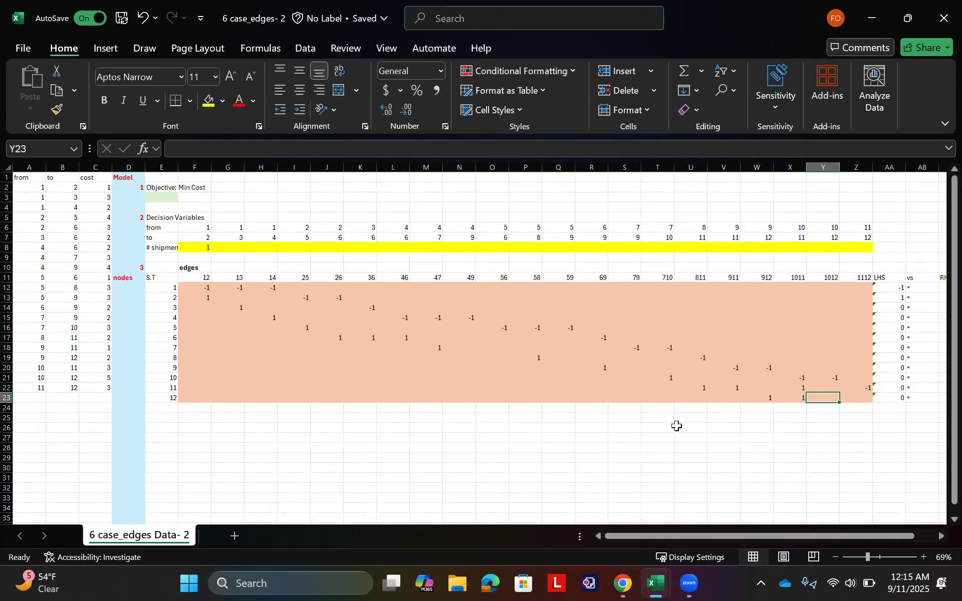
type("1")
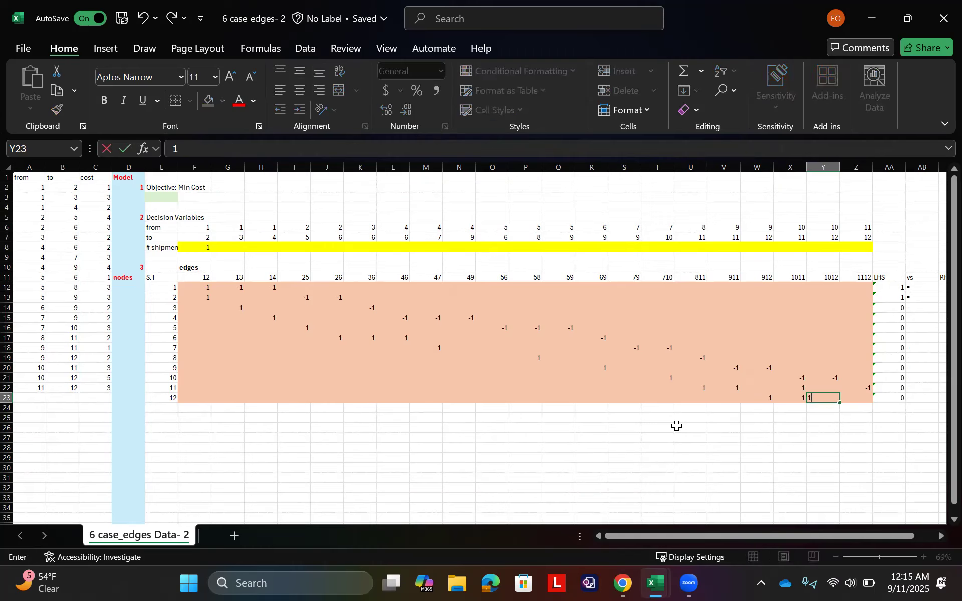
key("Right")
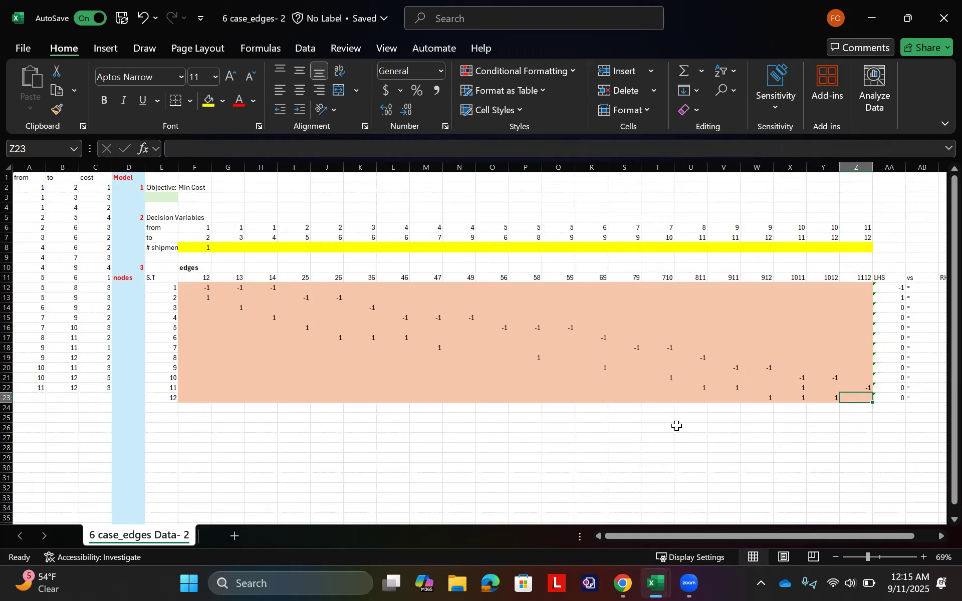
Step: Clear the coefficient in X23 and enter 1 in Z23 for node 12's incoming edge 1112
key("Left")
key("Left")
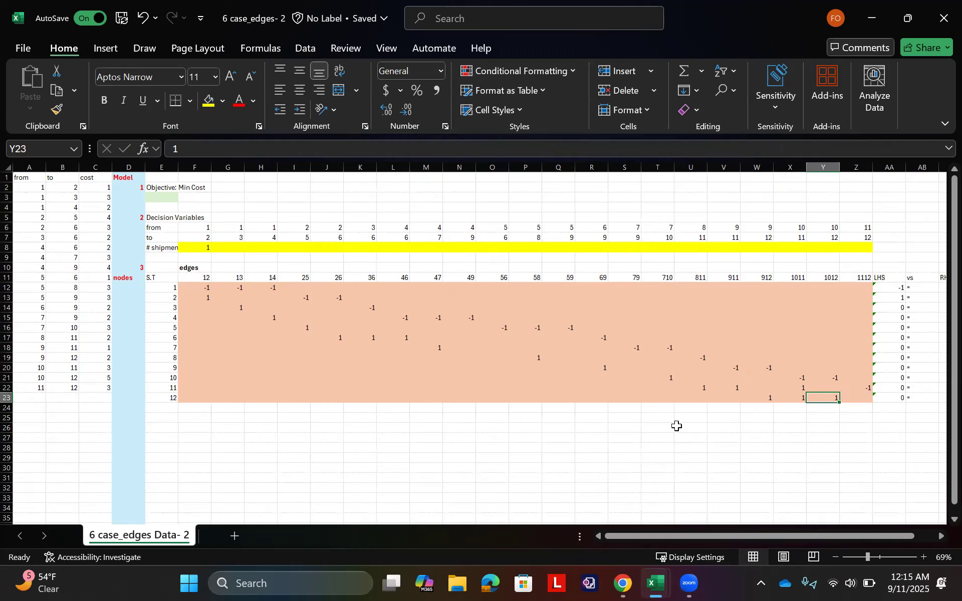
key("Right")
key("Right")
type("1")
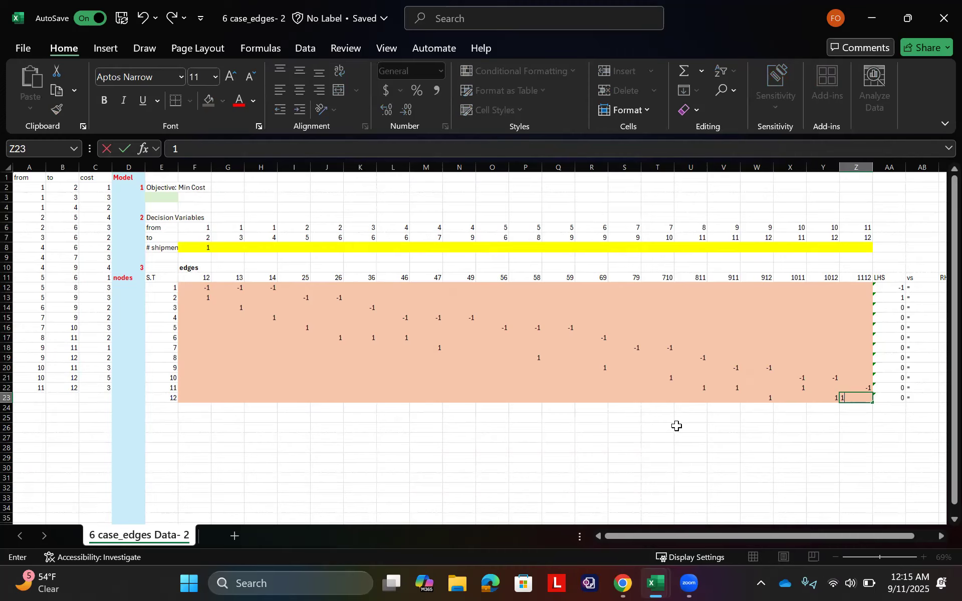
key("Return")
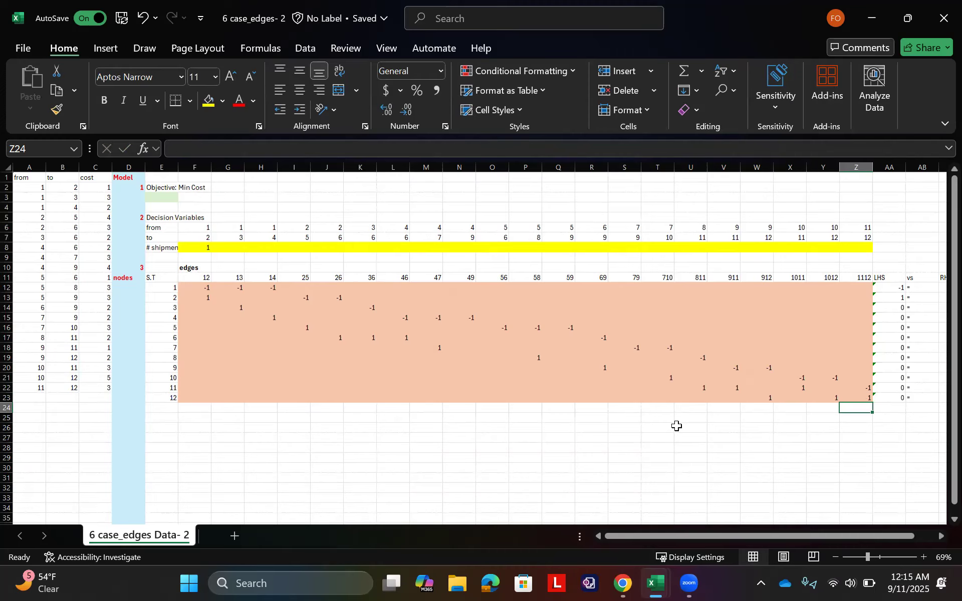
Step: Review the completed coefficient matrix together with its LHS and RHS columns
key("Right")
key("Right")
key("Right")
key("Left")
key("Left")
key("Left")
key("Left")
key("Left")
key("Left")
key("Left")
key("Left")
key("Left")
key("Left")
key("Left")
key("Left")
key("Left")
key("Left")
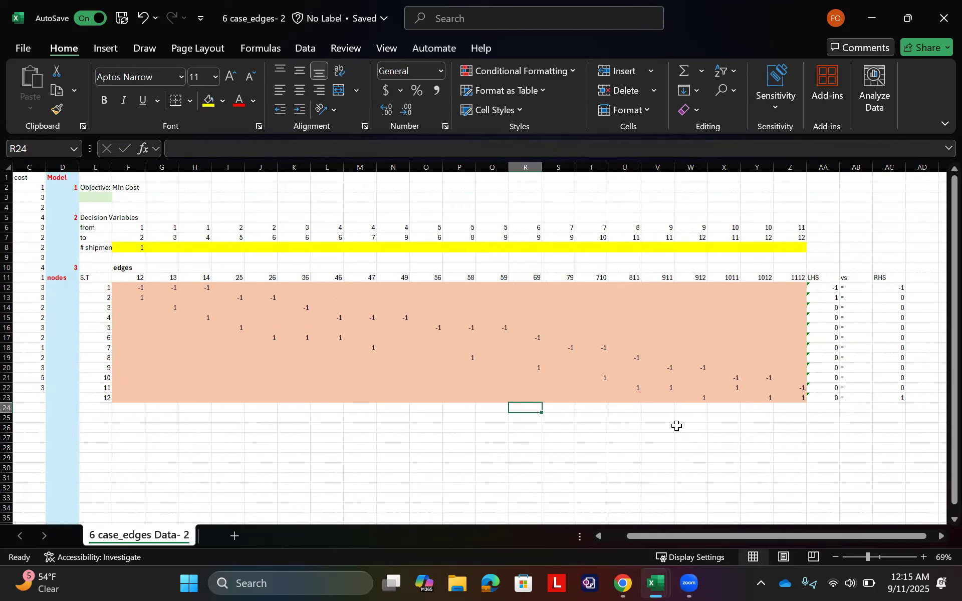
key("Left")
key("Left")
key("Left")
key("Left")
key("Left")
key("Left")
key("Left")
key("Left")
key("Left")
key("Left")
key("Left")
key("Left")
key("Left")
key("Left")
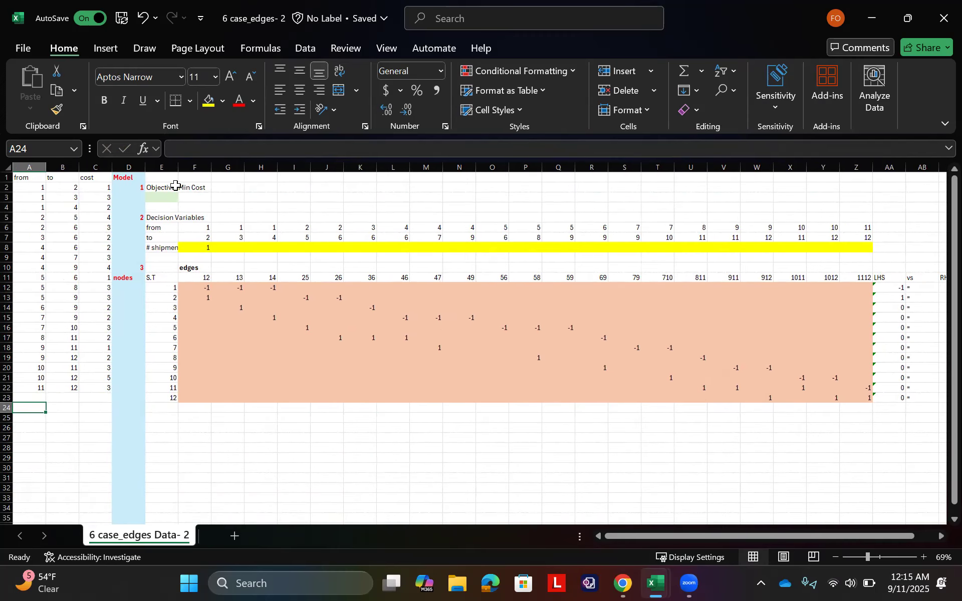
left_click(166, 196)
type("=")
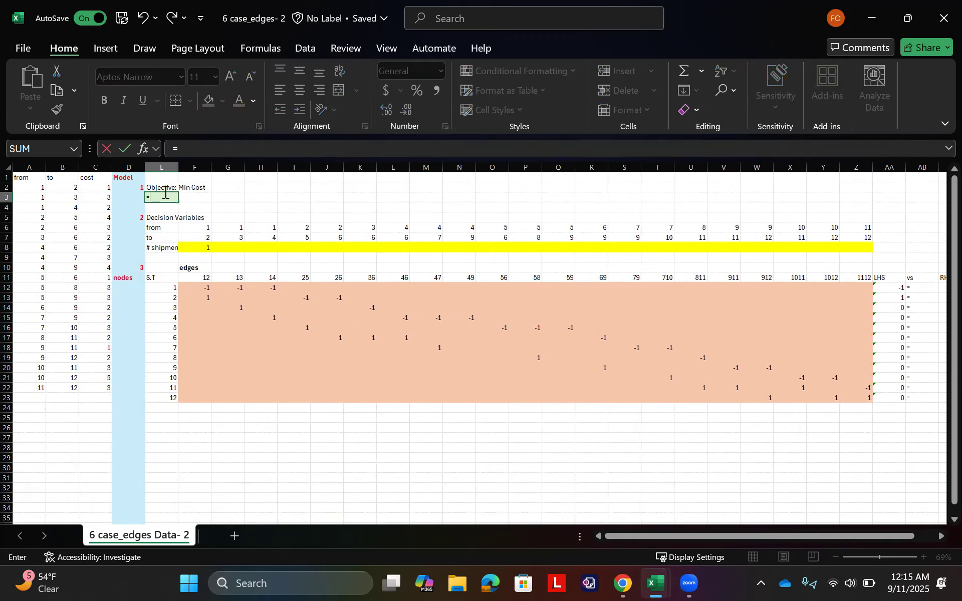
type("SUM")
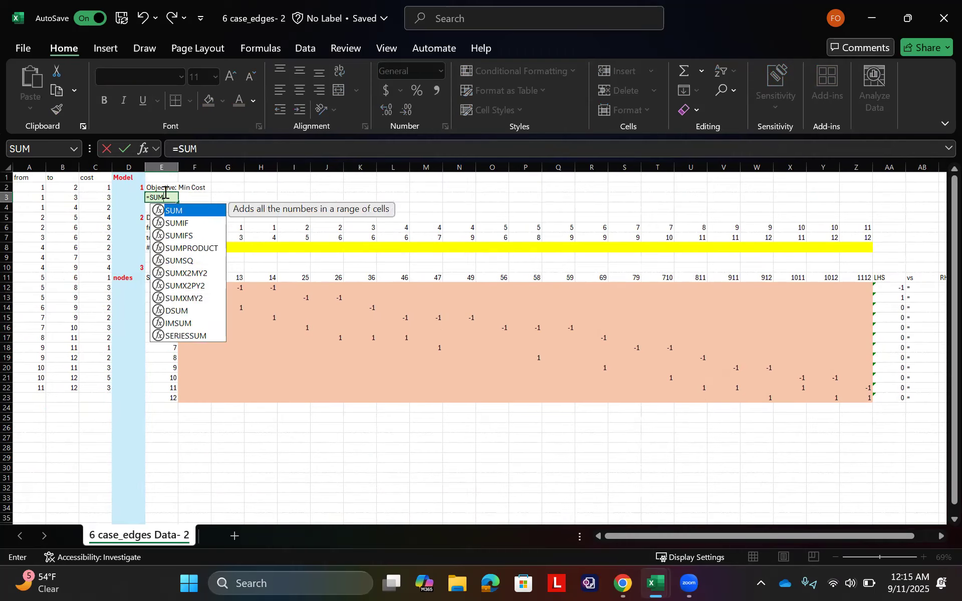
key("Down")
key("Down")
key("Down")
key("Tab")
key("Down")
key("Down")
key("Down")
key("Down")
key("Down")
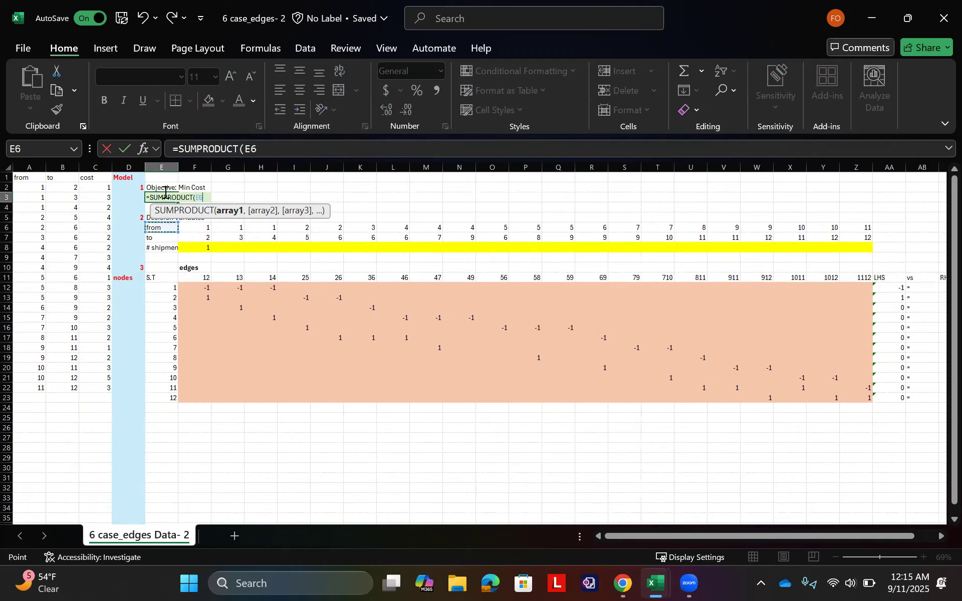
key("Up")
key("Left")
key("Left")
key("Up")
key("Up")
key("Up")
key("Up")
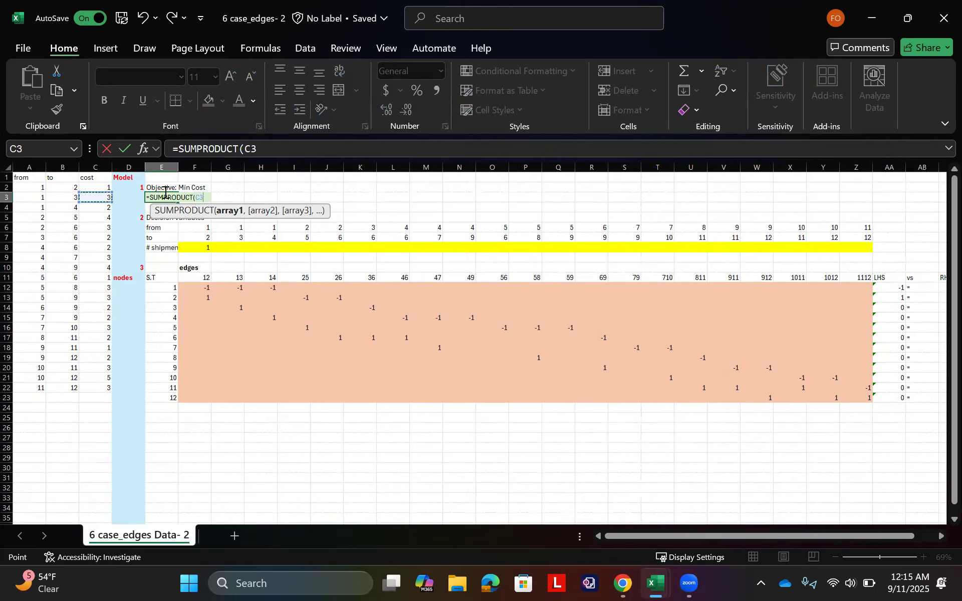
key("Up")
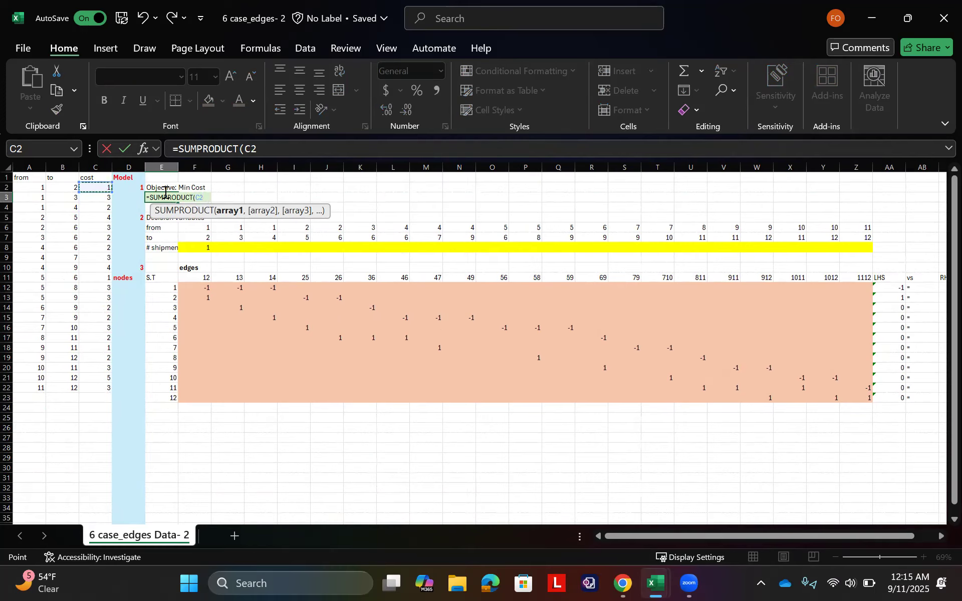
key("Down")
key("Down")
key("Down")
key("Down")
key("Down")
key("Right")
key("Right")
key("Down")
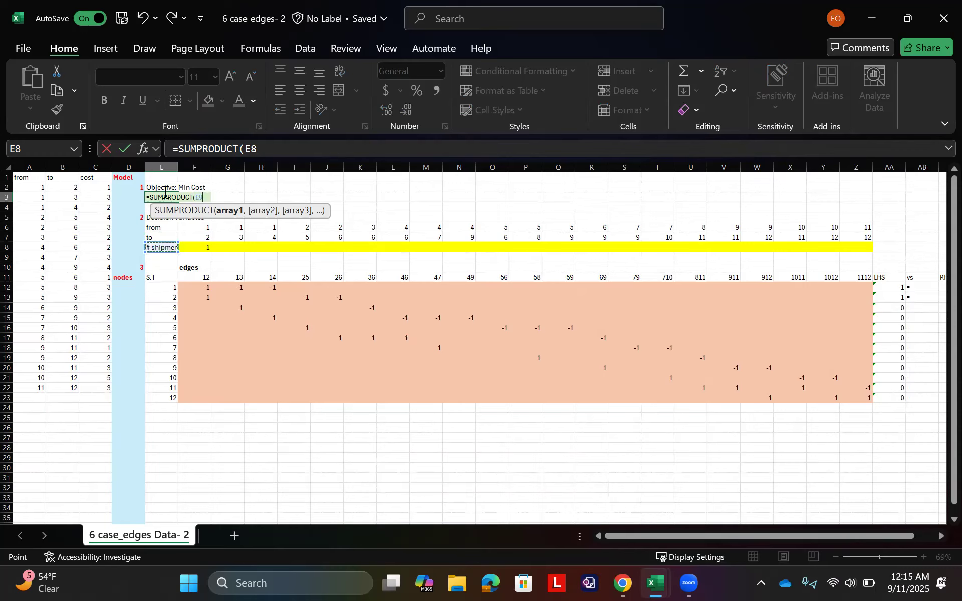
key("BackSpace")
key("BackSpace")
key("BackSpace")
key("BackSpace")
key("BackSpace")
key("BackSpace")
key("BackSpace")
key("BackSpace")
key("BackSpace")
key("BackSpace")
key("BackSpace")
key("BackSpace")
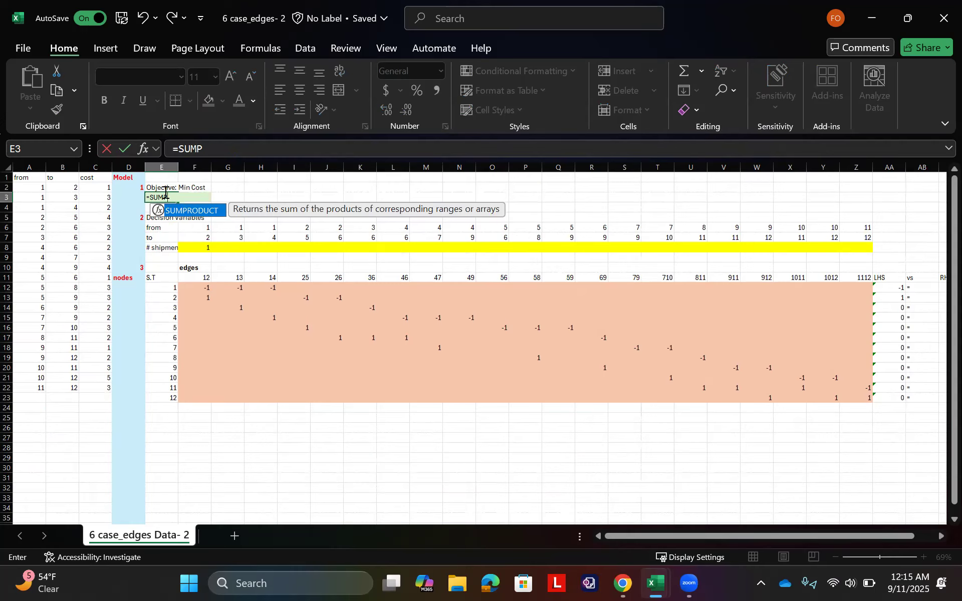
key("BackSpace")
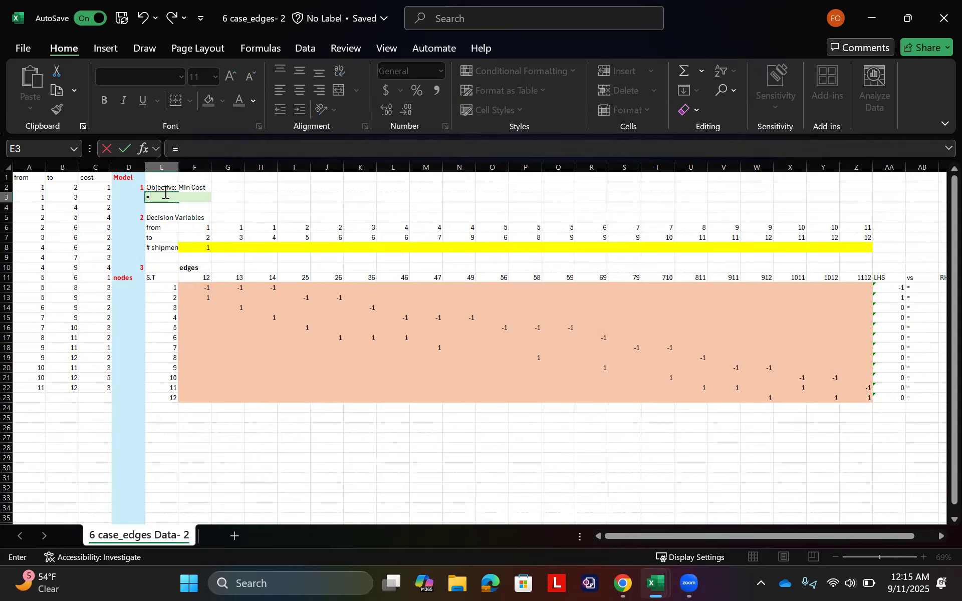
Step: Try to calculate the minimum-cost objective in E3 with =MMULT(F8:Z8,C2:C22)
type("MM")
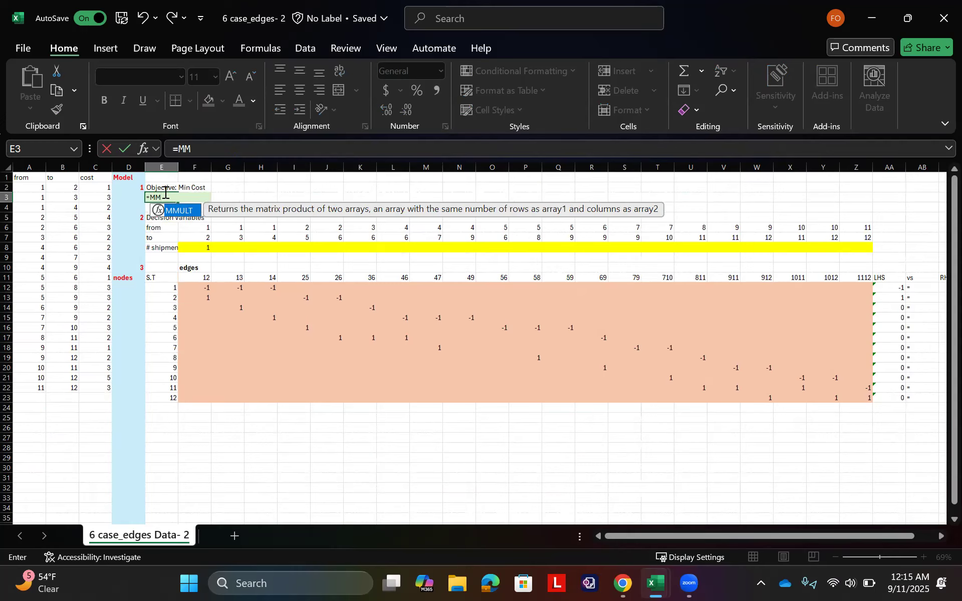
key("Tab")
key("Down")
key("Down")
key("Down")
key("Down")
key("Right")
key("Down")
key("shift+Right")
key("shift+Right")
key("shift+Right")
key("shift+Right")
key("shift+Right")
key("shift+Right")
key("shift+Right")
key("shift+Right")
key("shift+Right")
key("shift+Right")
key("shift+Right")
key("shift+Right")
key("shift+Right")
key("shift+Right")
key("shift+Right")
key("shift+Right")
key("shift+Right")
key("shift+Right")
key("shift+Right")
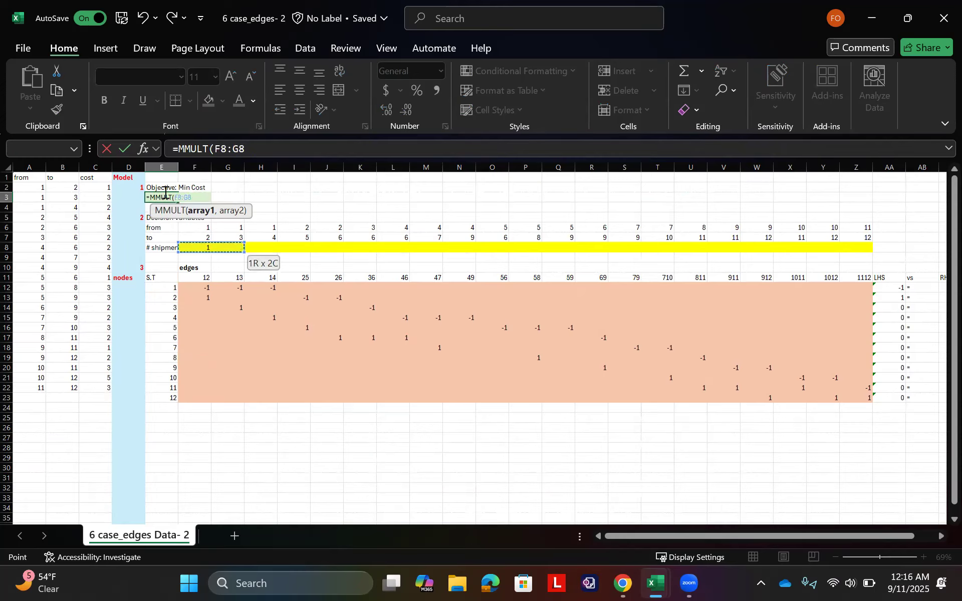
key("shift+Right")
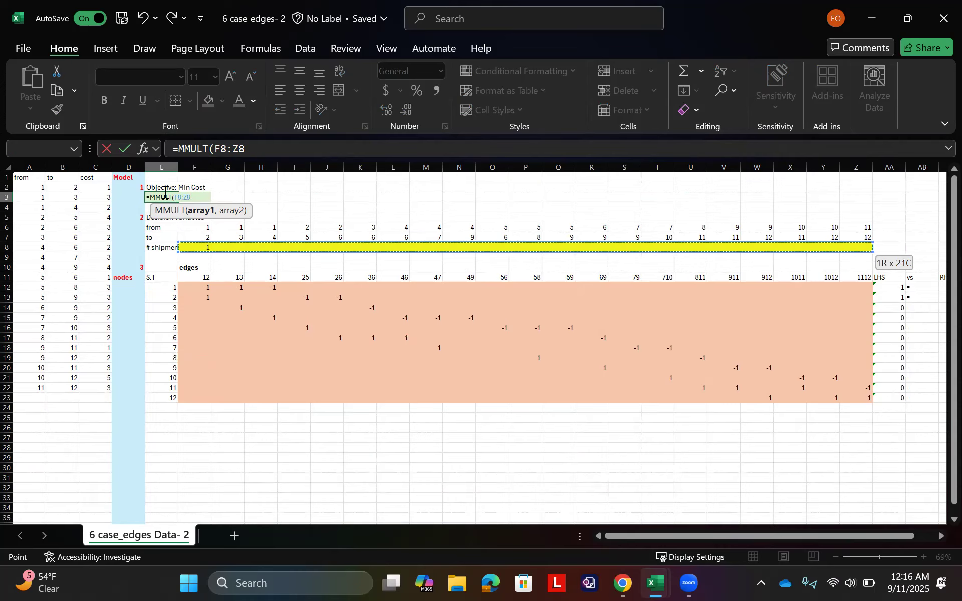
type(",")
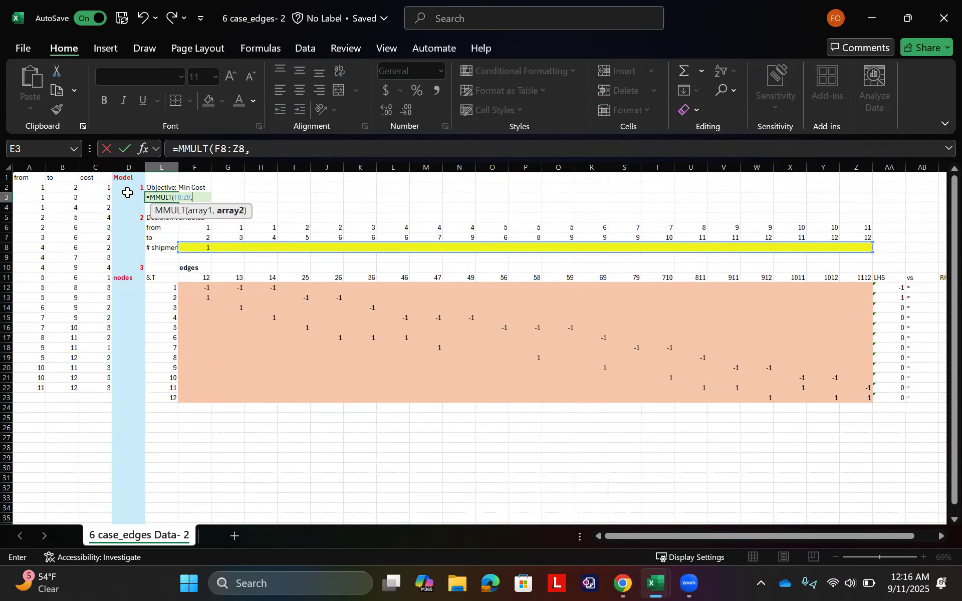
left_click_drag(101, 186, 98, 387)
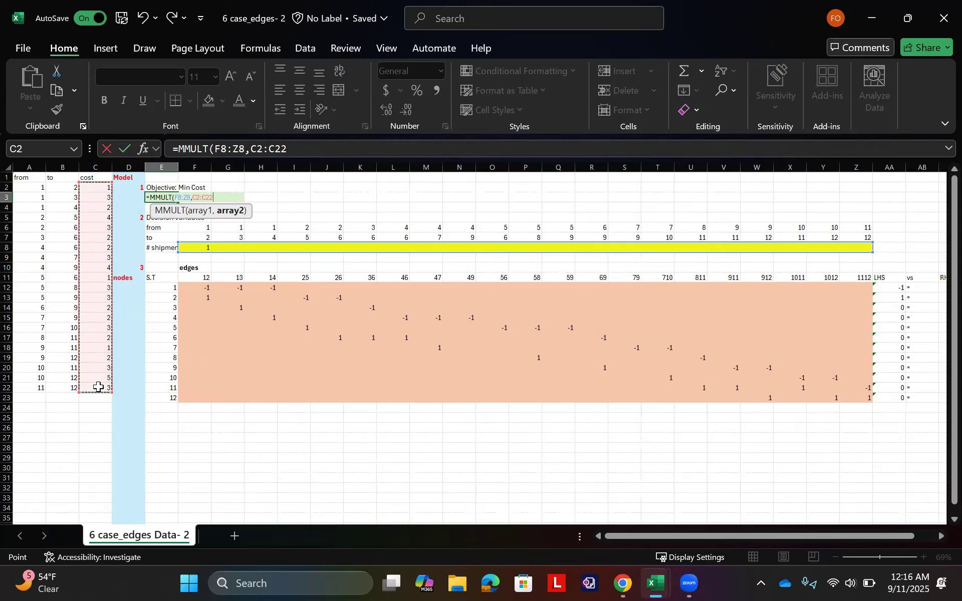
type(")")
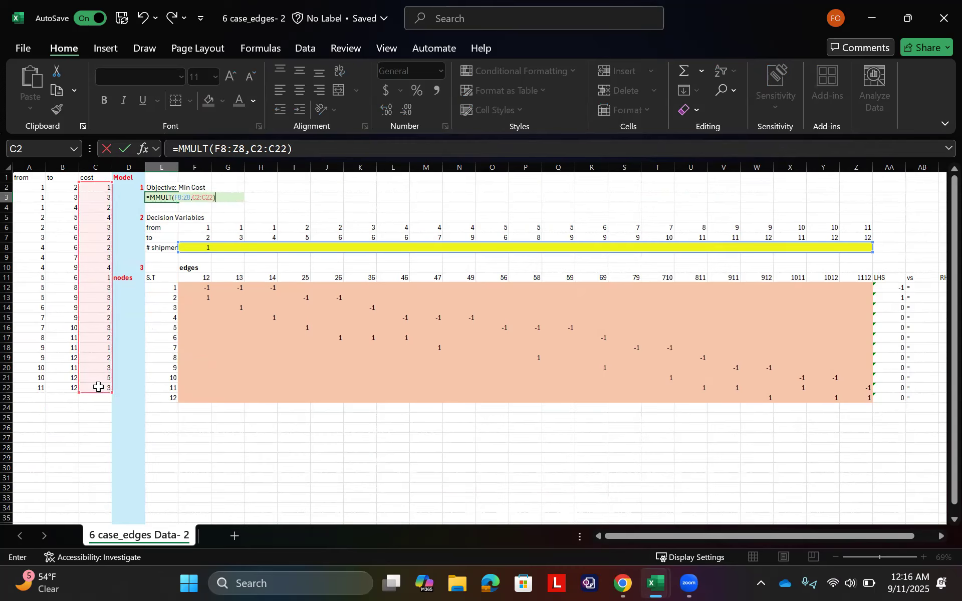
key("Return")
Step: Re-enter the MMULT formula in E3 as an array formula
left_click(161, 193)
left_click(161, 191)
double_click(161, 197)
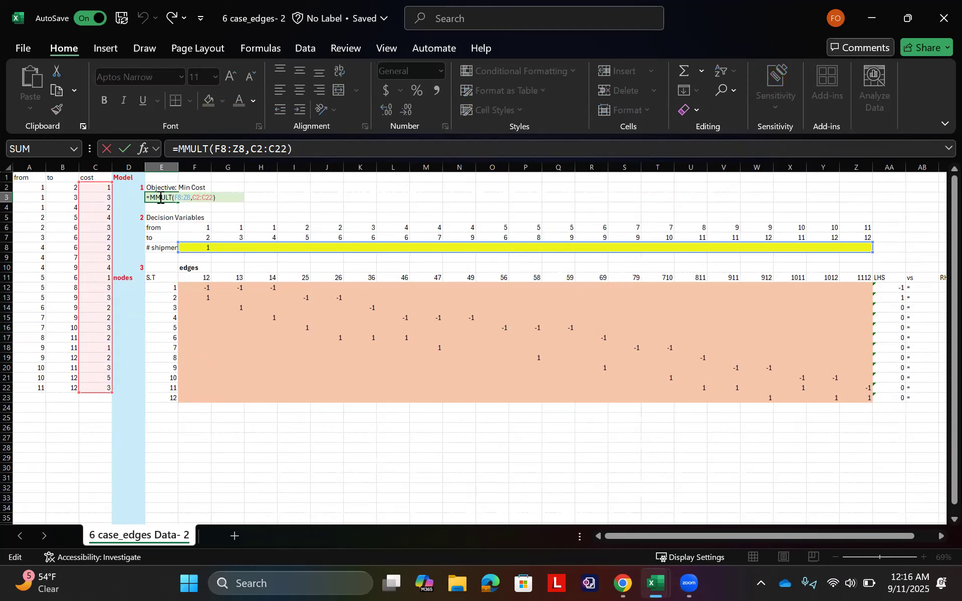
key("ctrl+shift+Return")
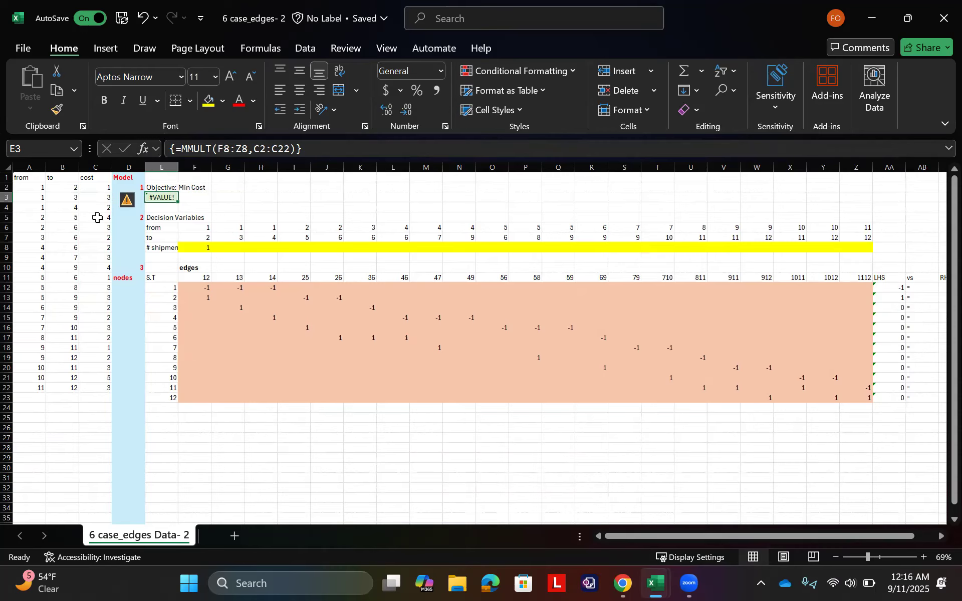
Step: Copy the cost column C1:C22 and paste it transposed into row 9 starting at E9
left_click_drag(95, 177, 102, 393)
key("ctrl+c")
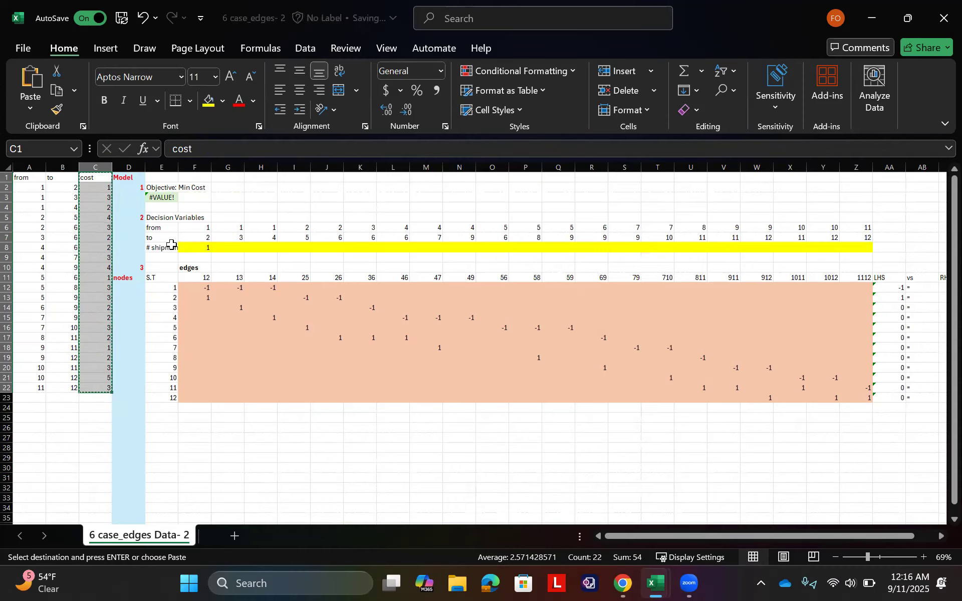
left_click(164, 258)
right_click(164, 258)
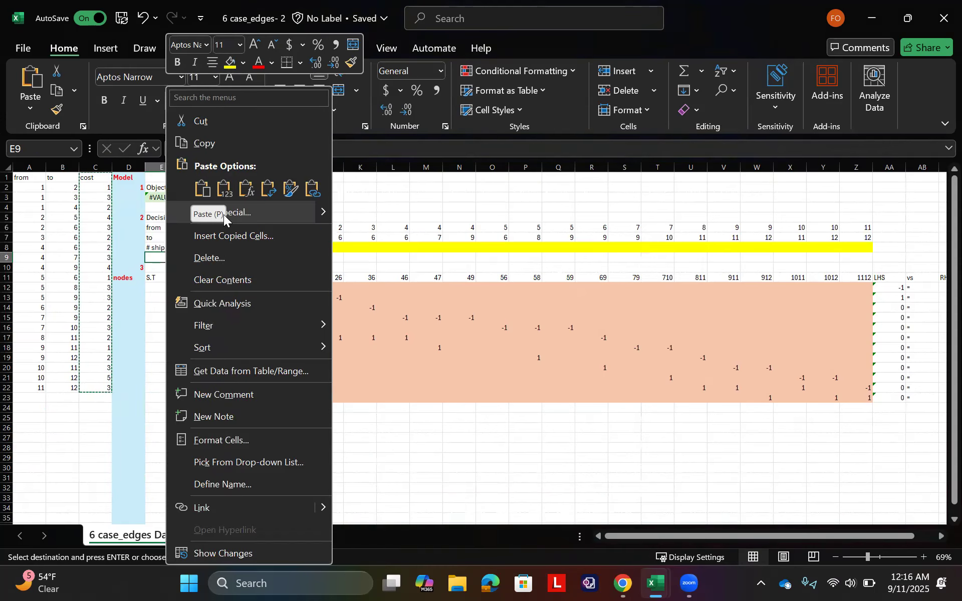
left_click(225, 214)
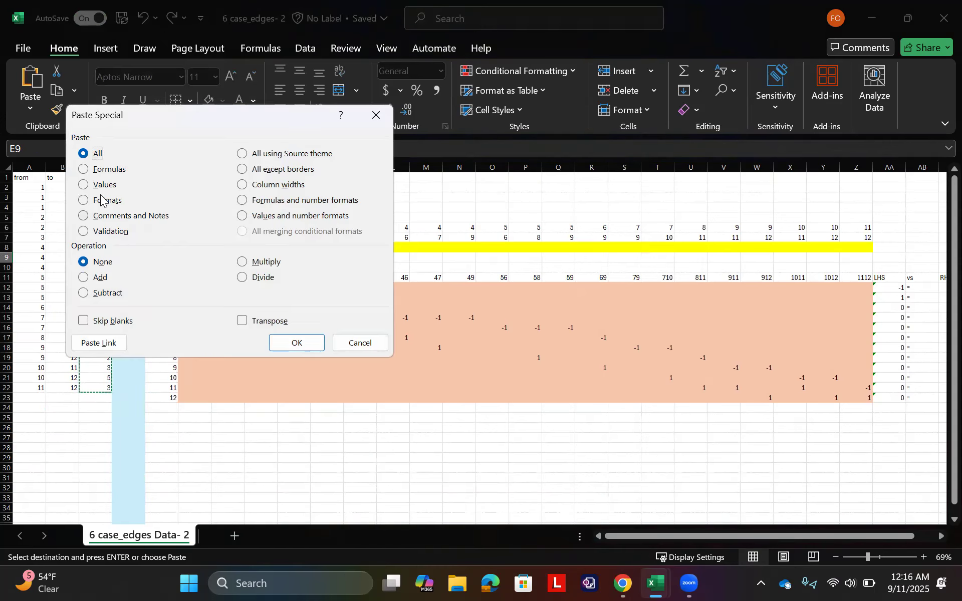
left_click(242, 321)
left_click(297, 342)
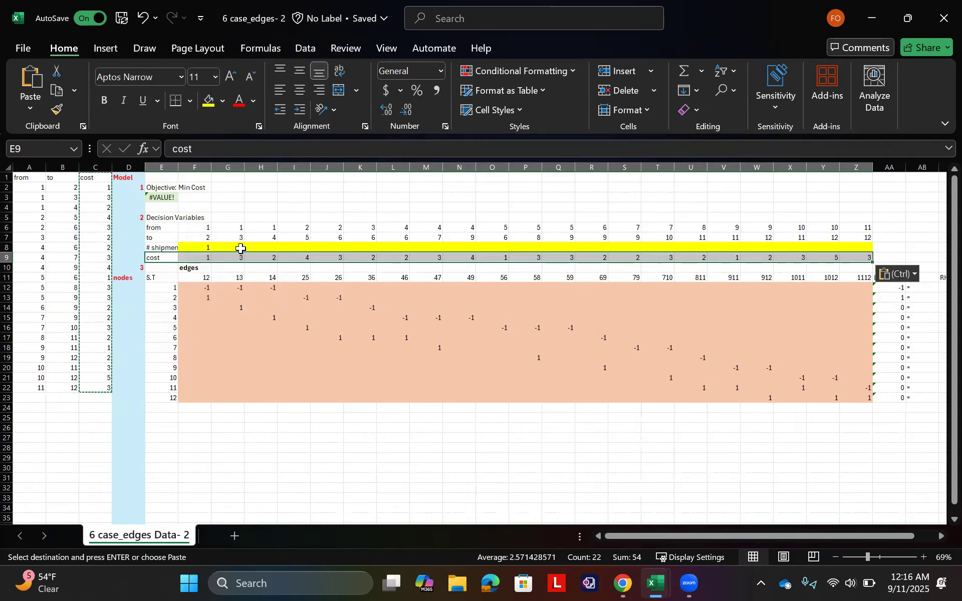
Step: Replace the objective formula in E3 with a SUMPRODUCT of the cost row F9:Z9 and the shipment row F8:Z8
left_click(156, 198)
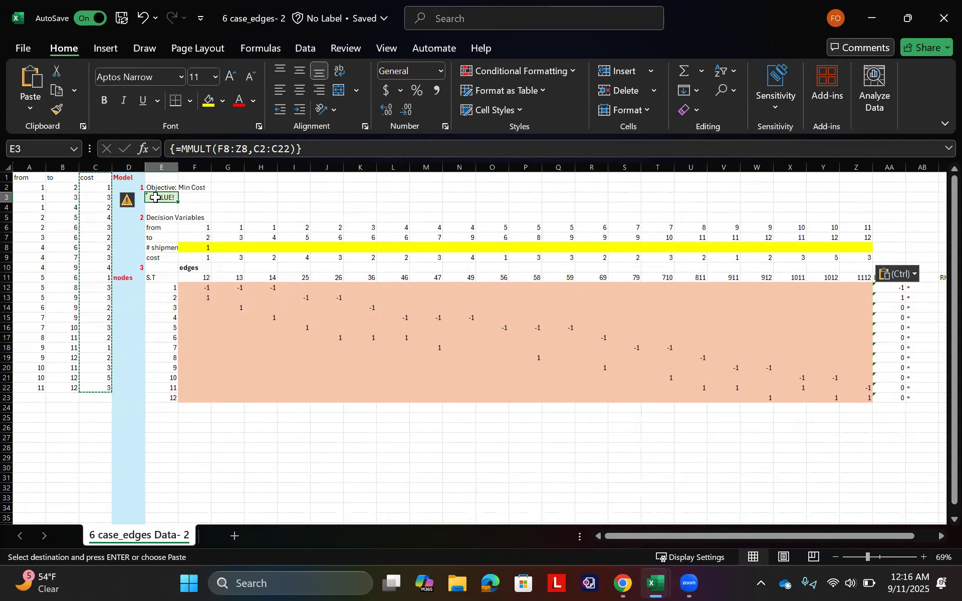
type("=S")
type("P")
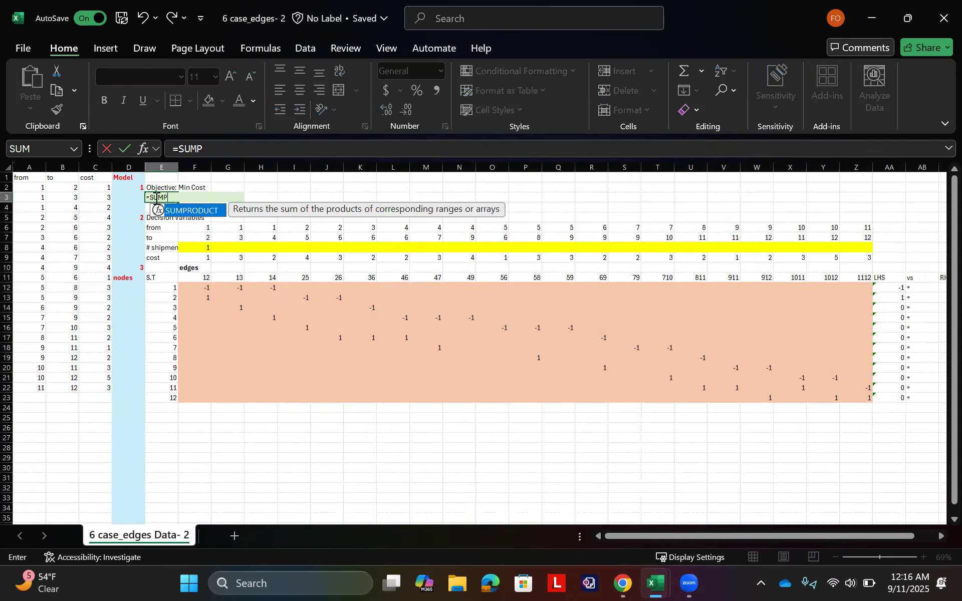
key("Tab")
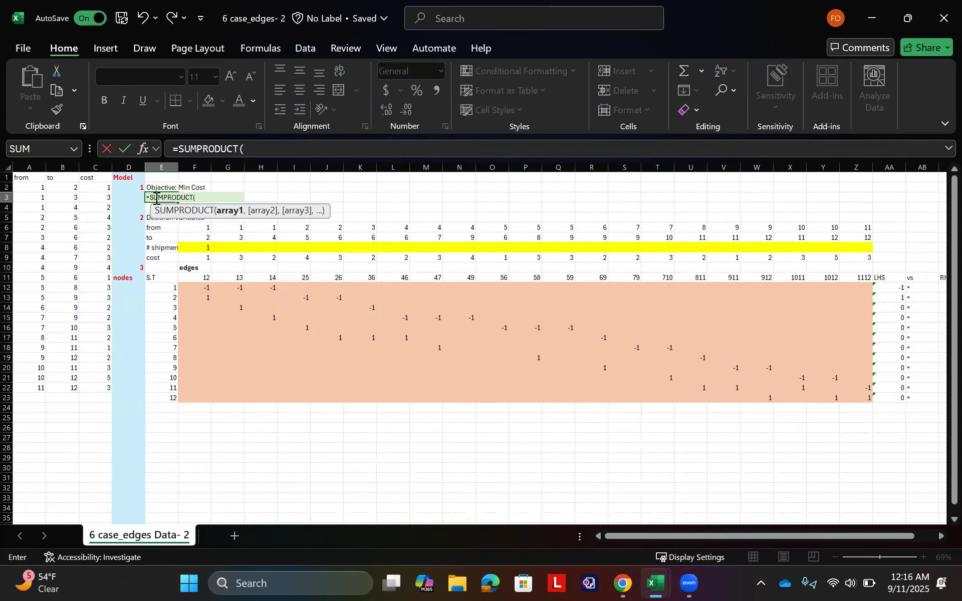
left_click(203, 257)
key("ctrl+shift+Right")
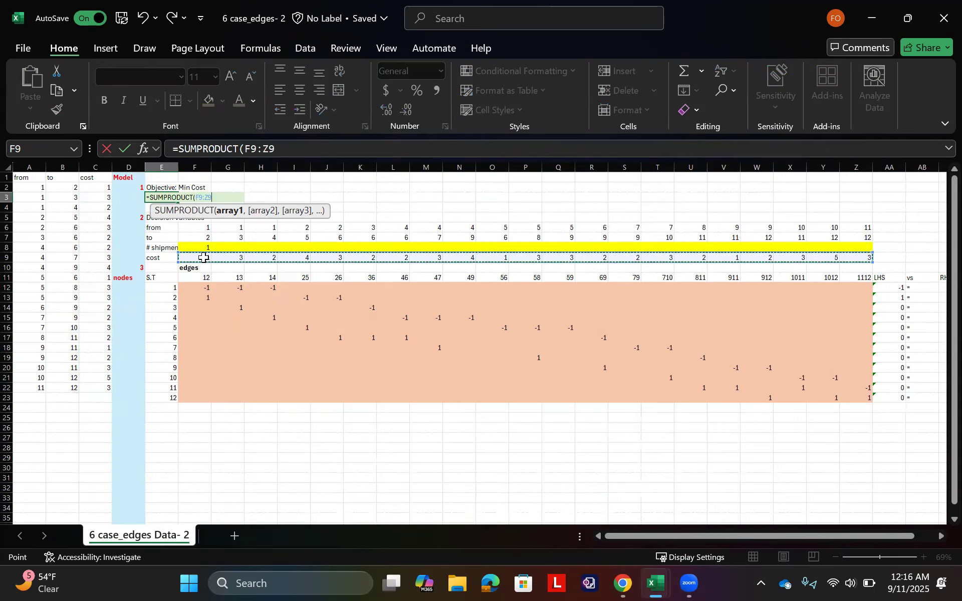
type(",")
left_click_drag(198, 246, 859, 249)
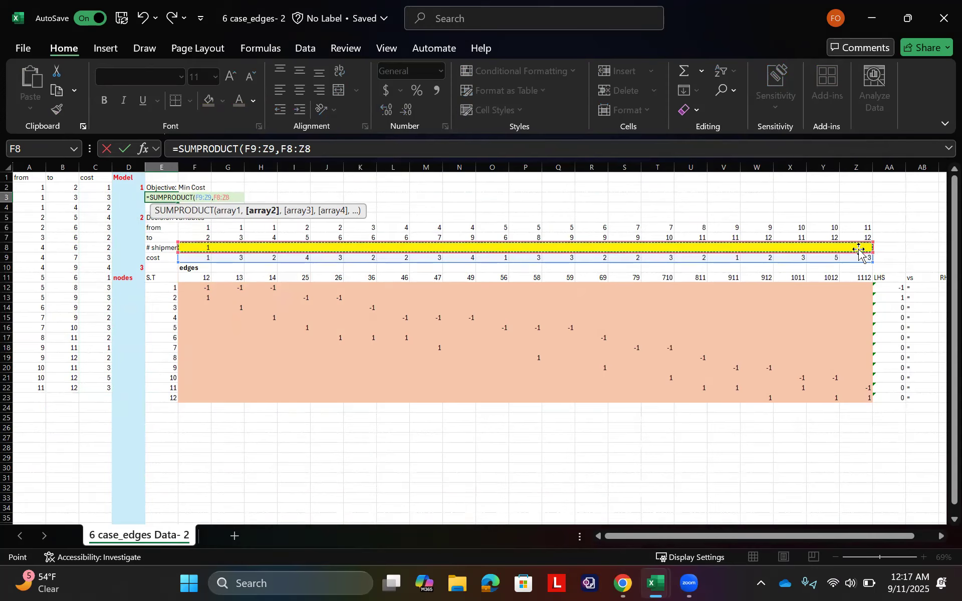
key("Return")
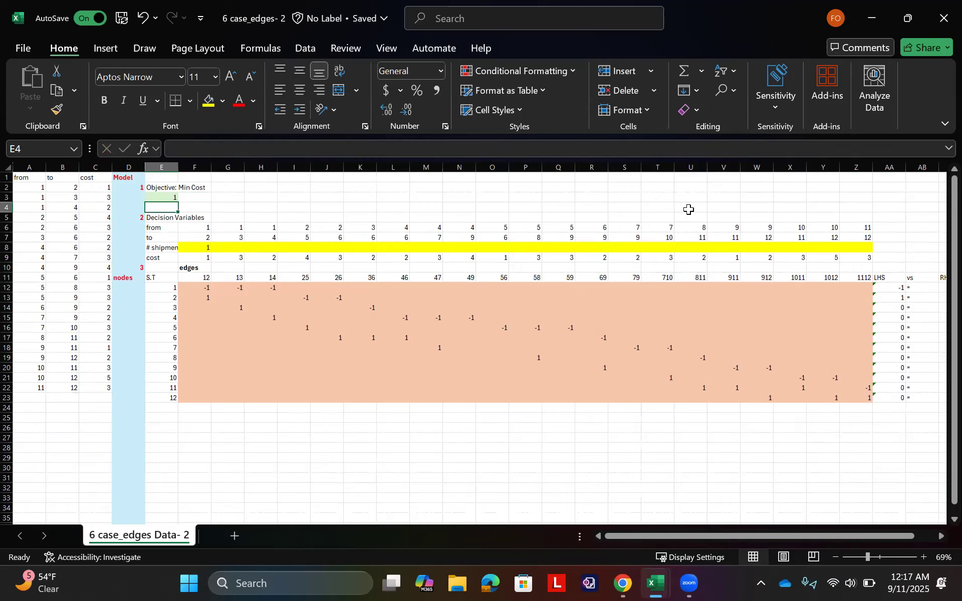
left_click(160, 195)
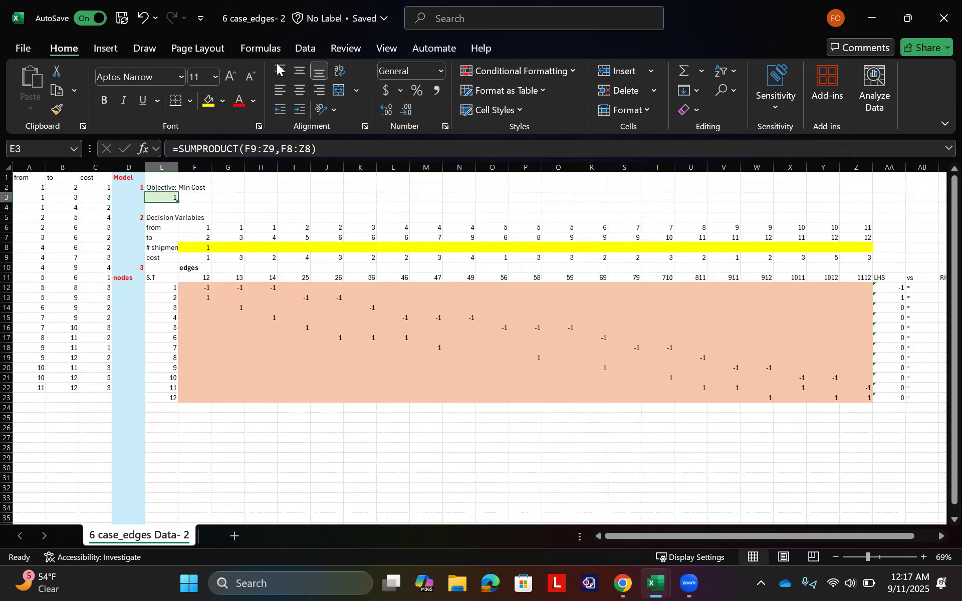
left_click(305, 49)
left_click(796, 73)
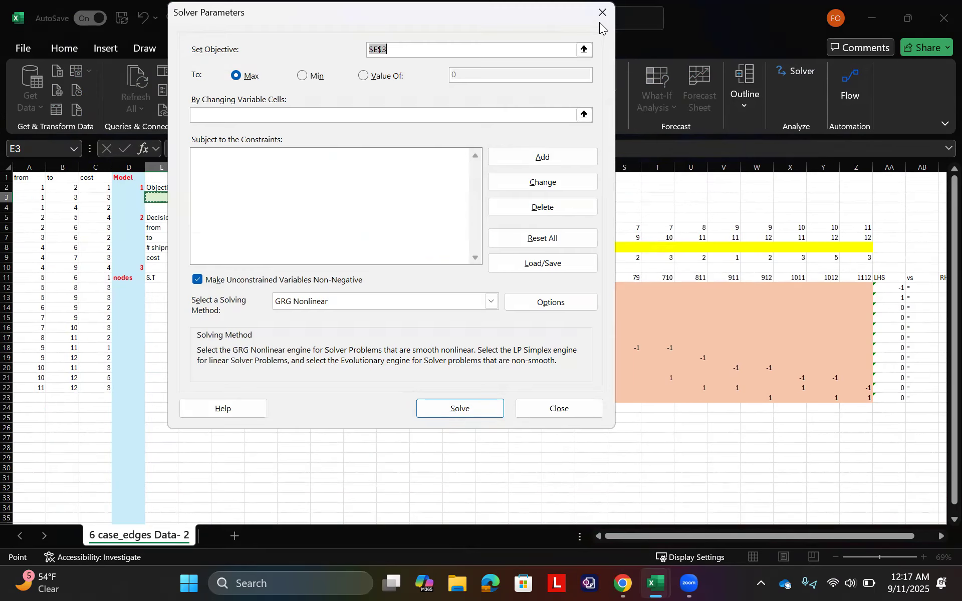
left_click(602, 13)
Step: Make sure the Solver Add-in is enabled among the available Excel add-ins
left_click(23, 48)
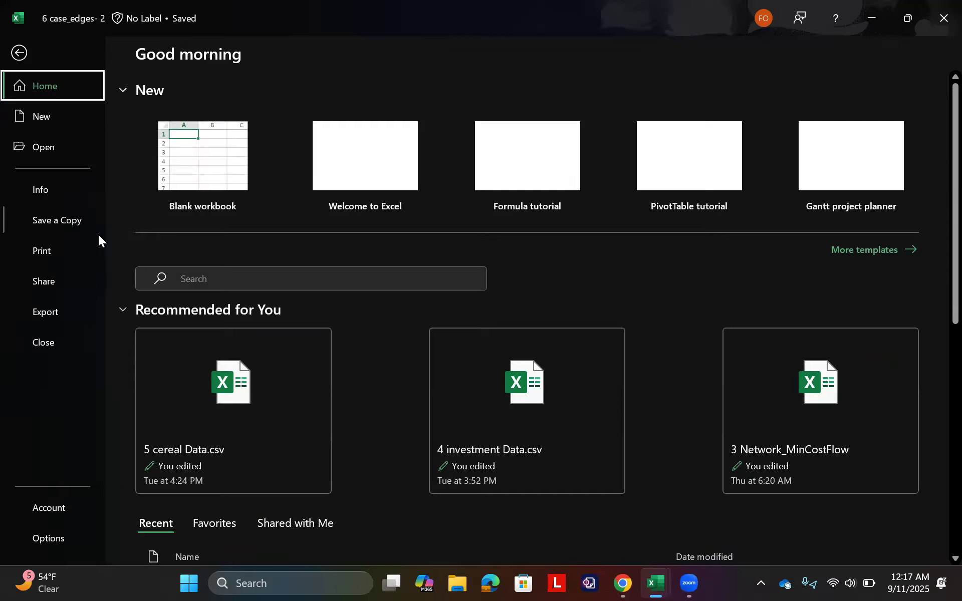
left_click(55, 543)
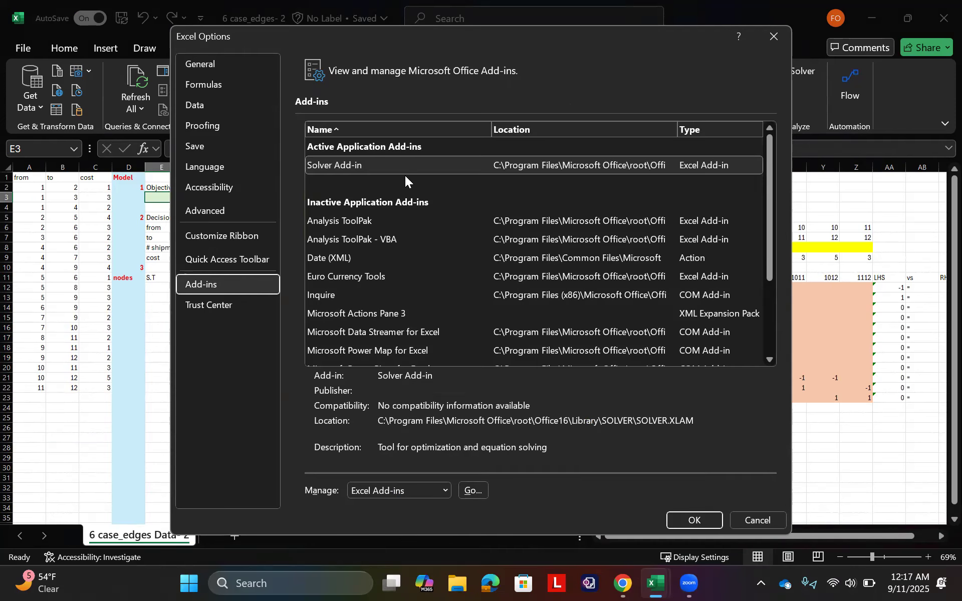
left_click(371, 220)
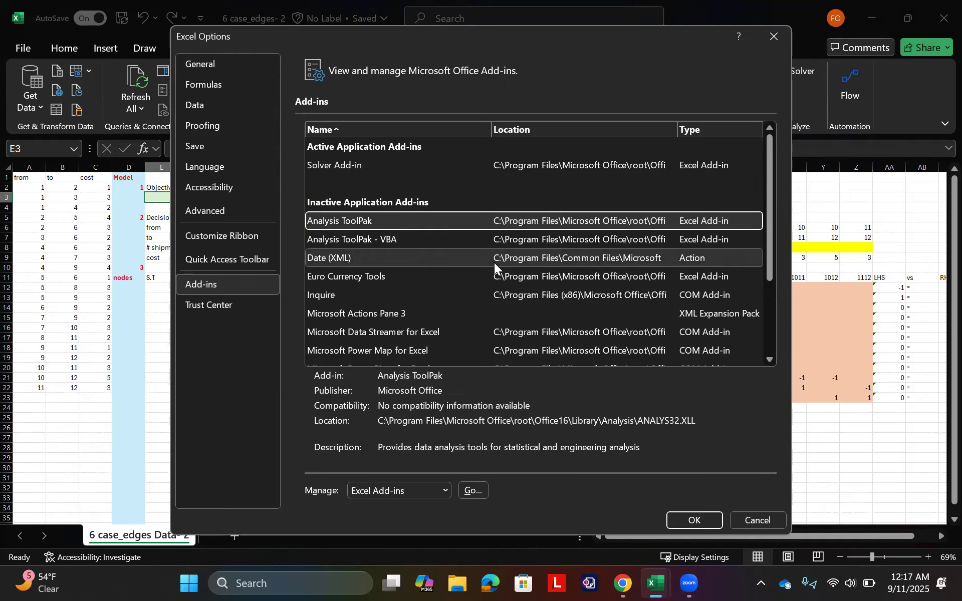
left_click(476, 490)
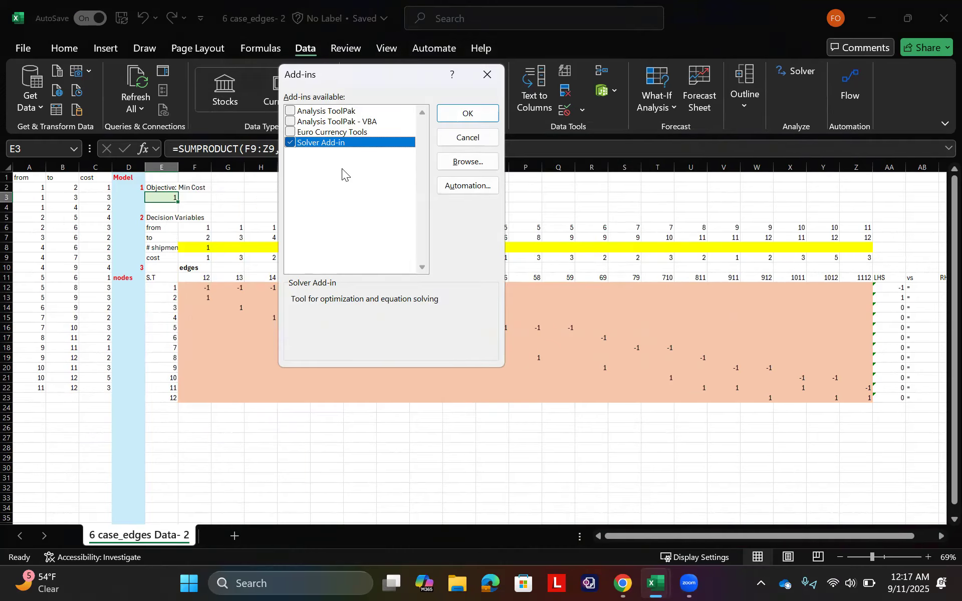
left_click(290, 142)
left_click(456, 113)
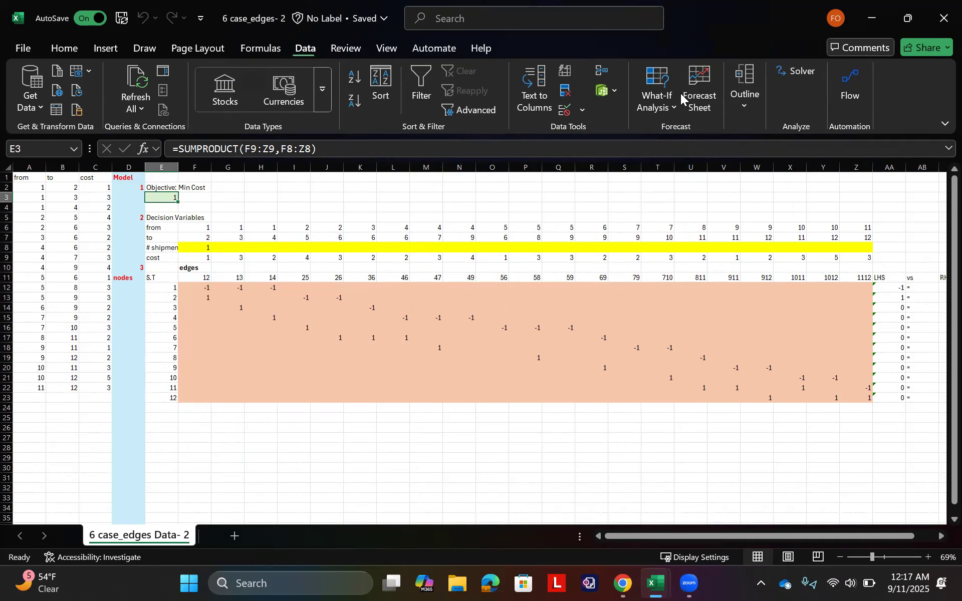
Step: Open Solver and set its objective to minimize cell E3
left_click(798, 70)
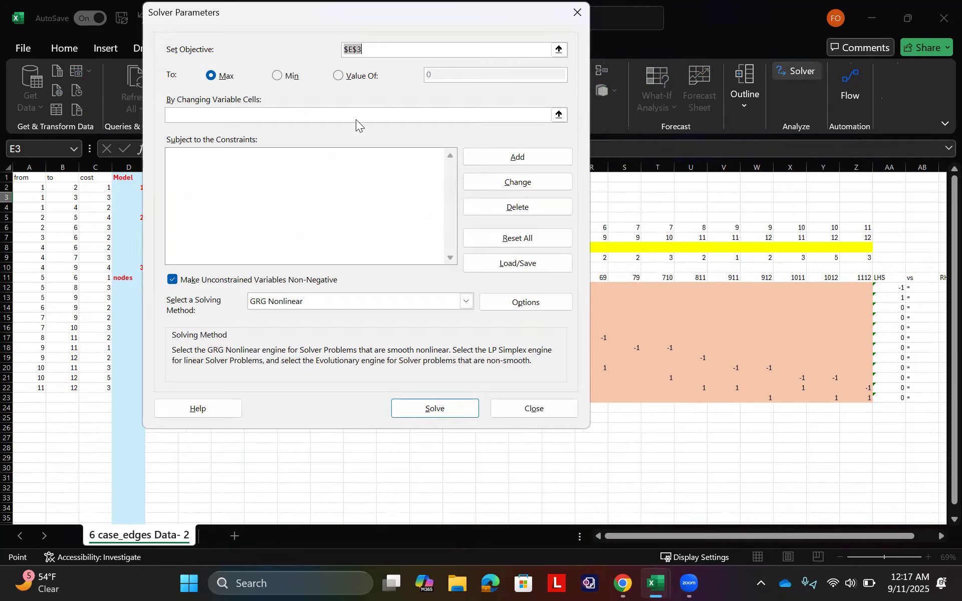
left_click(558, 49)
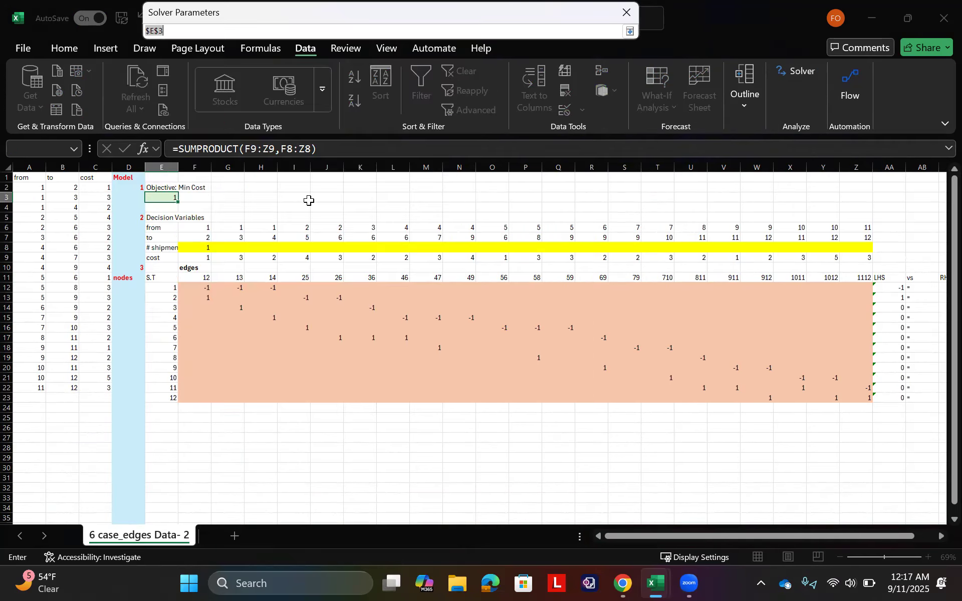
left_click(164, 197)
key("Return")
left_click(277, 76)
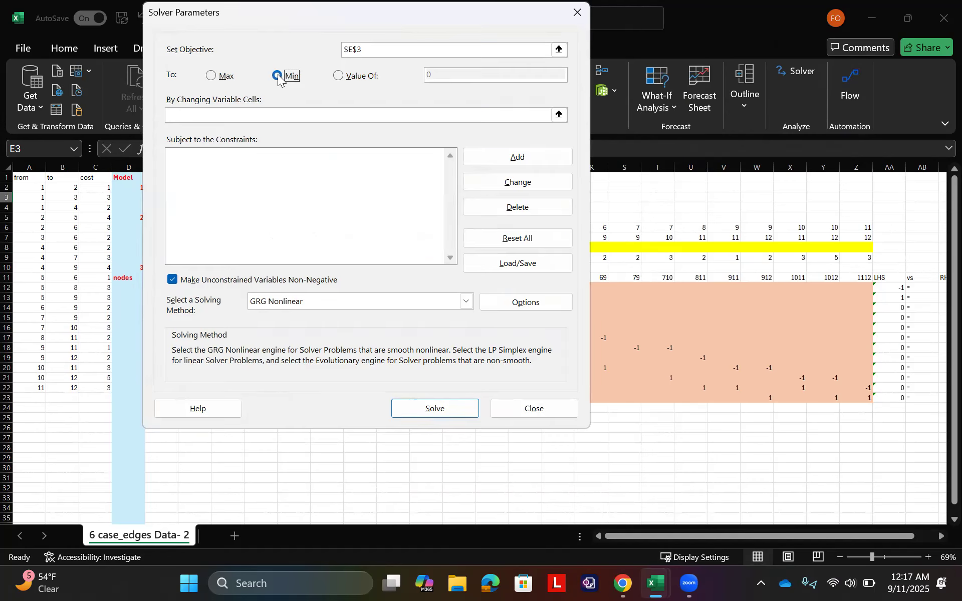
Step: Set the Solver's changing variable cells to the shipment row F8:Z8
left_click(307, 113)
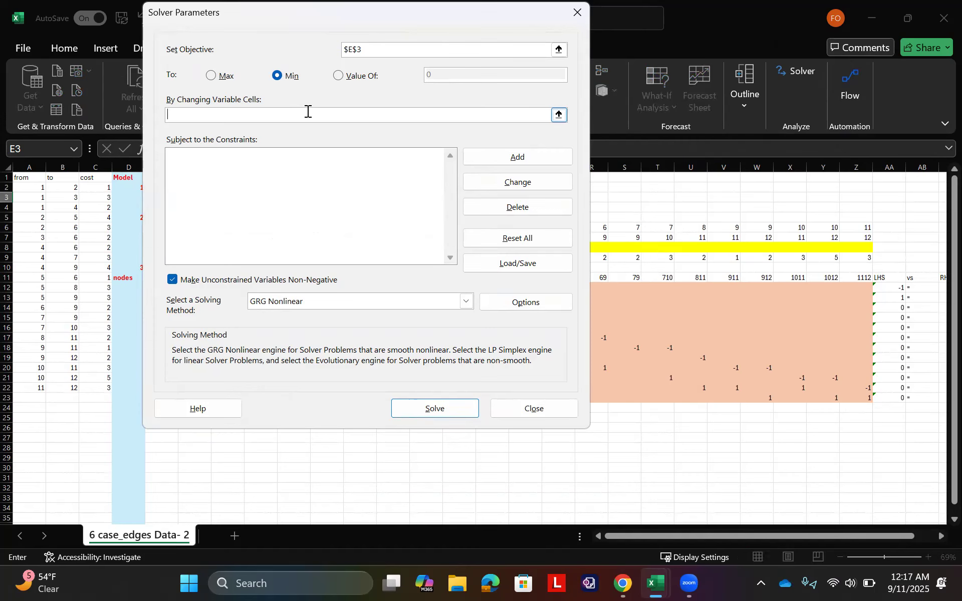
left_click(559, 114)
left_click_drag(201, 244, 854, 251)
key("Return")
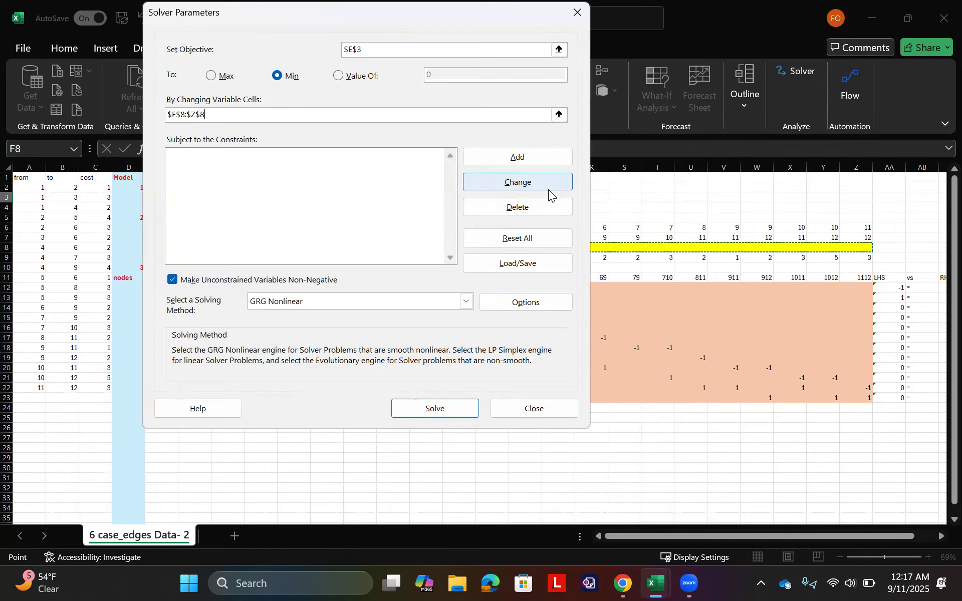
Step: Add a Solver constraint requiring the LHS values AA12:AA23 to equal the RHS values AC12:AC23
left_click(532, 156)
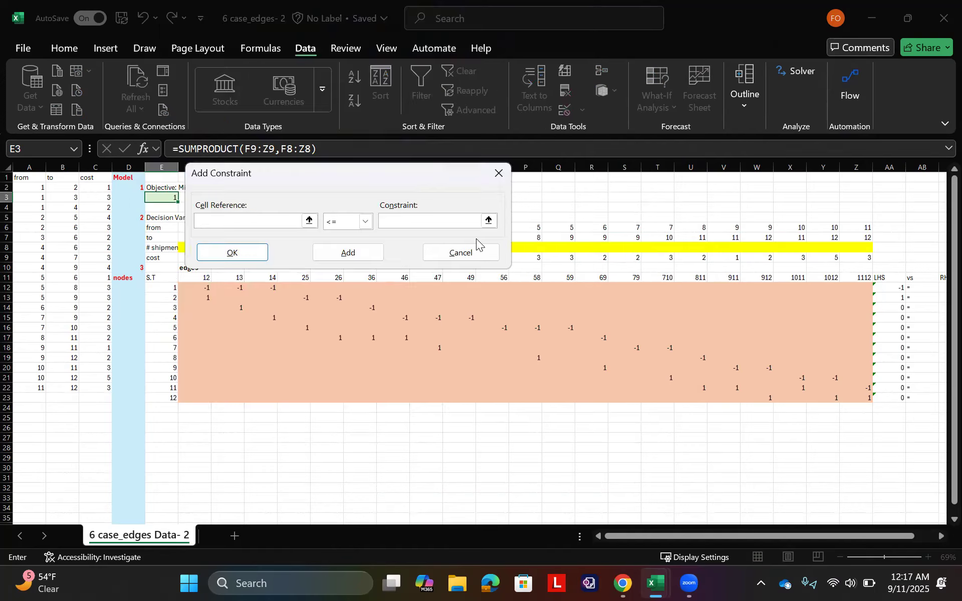
left_click(309, 221)
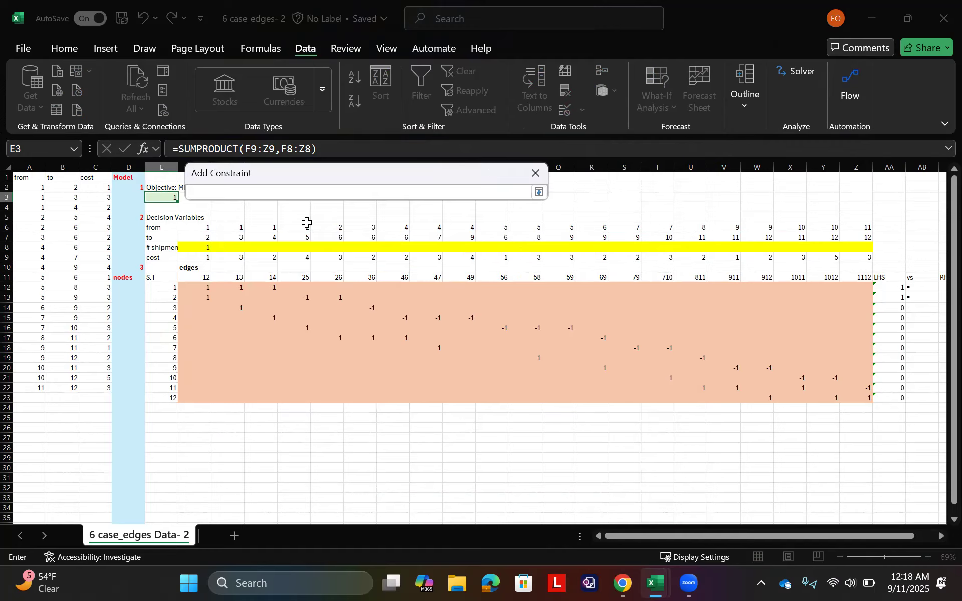
left_click_drag(894, 288, 891, 396)
key("Return")
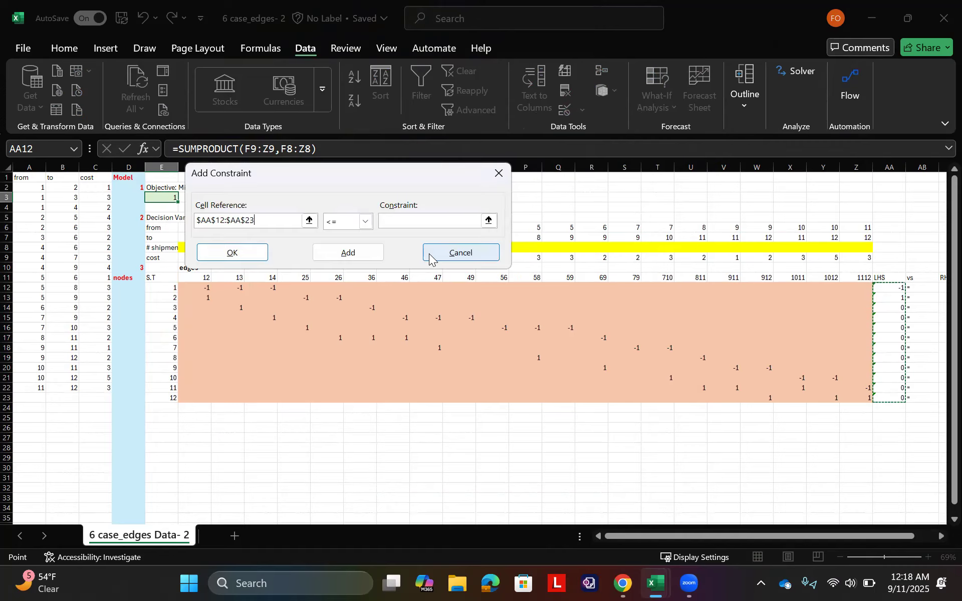
left_click(365, 221)
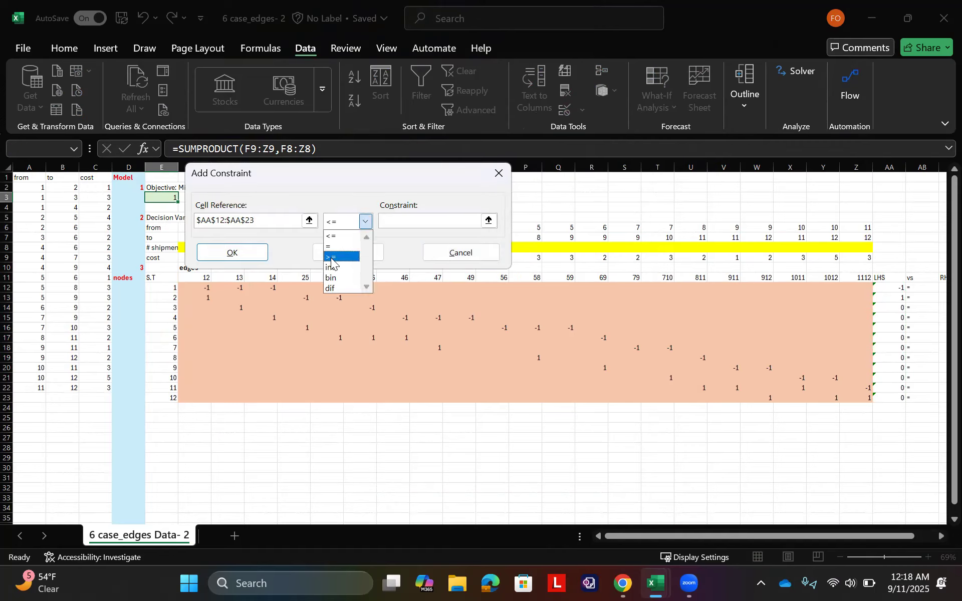
left_click(331, 246)
left_click(488, 220)
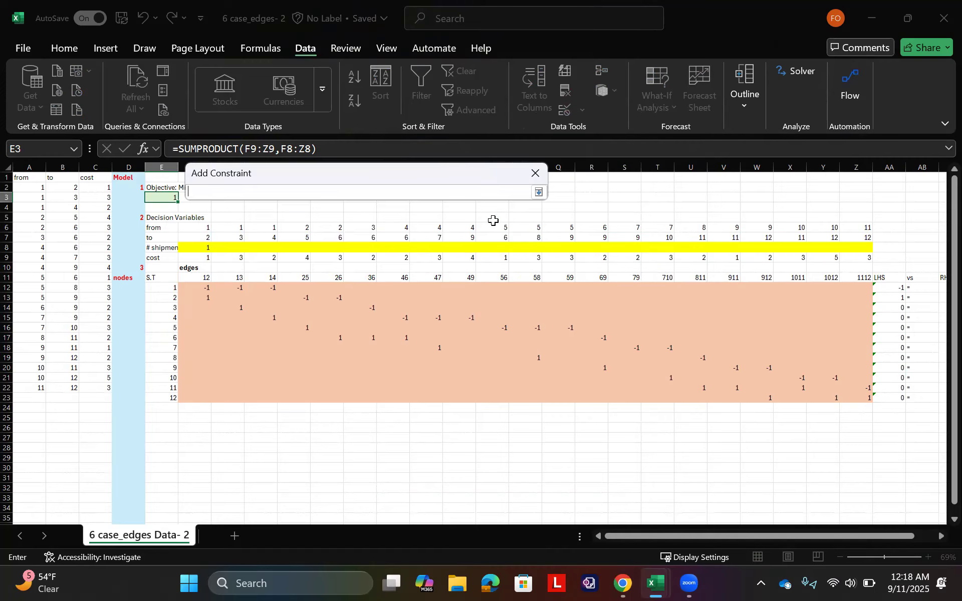
scroll(940, 335, "right", 5)
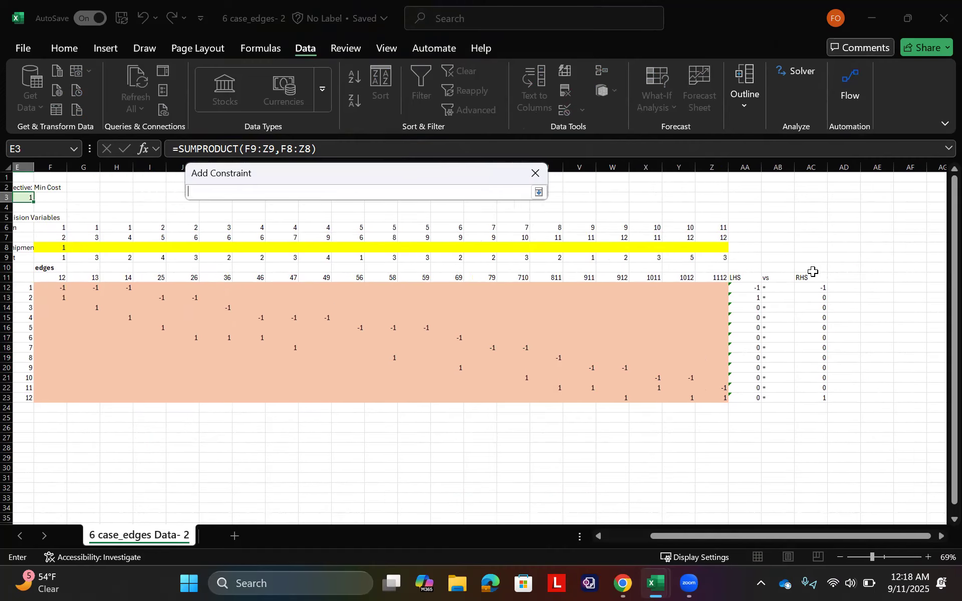
left_click_drag(811, 288, 818, 401)
key("Return")
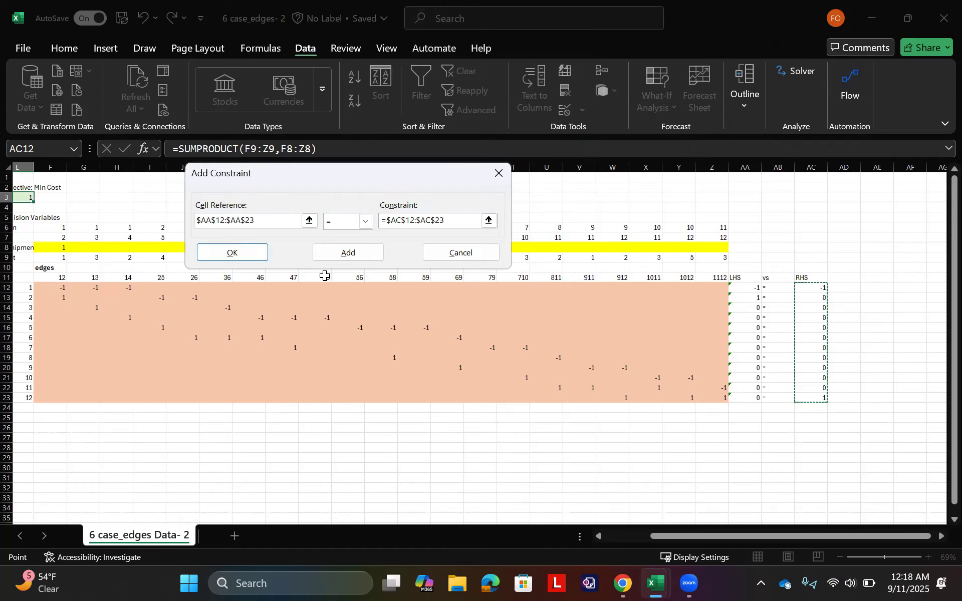
left_click(255, 258)
Step: Solve the model with the Simplex LP method and keep the Solver solution
left_click(234, 302)
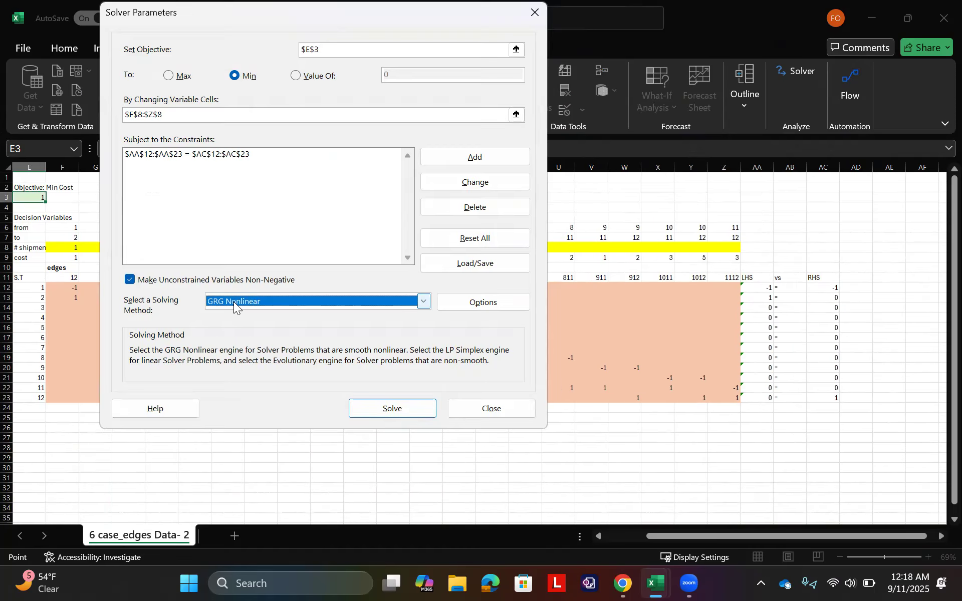
left_click(252, 326)
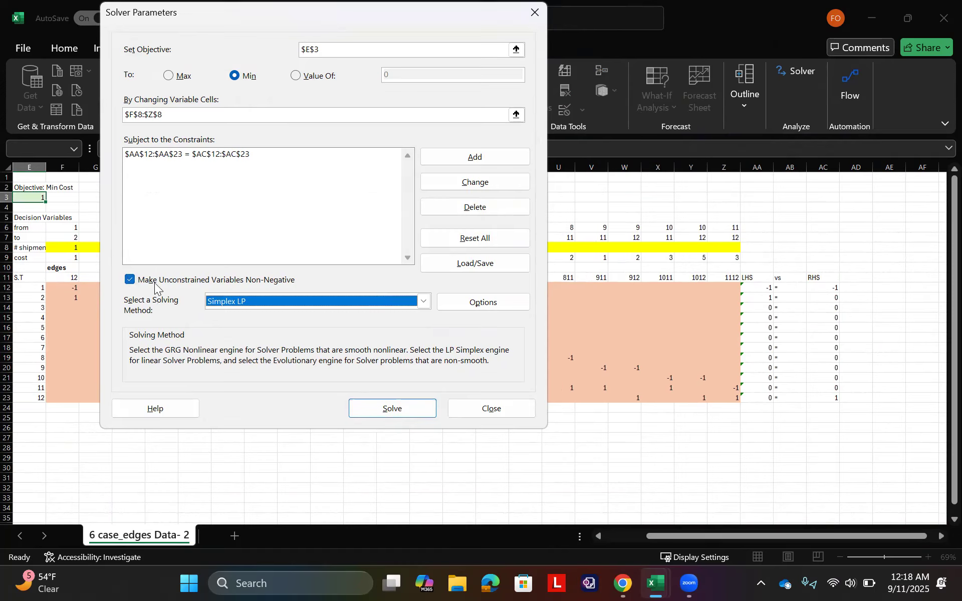
left_click(412, 414)
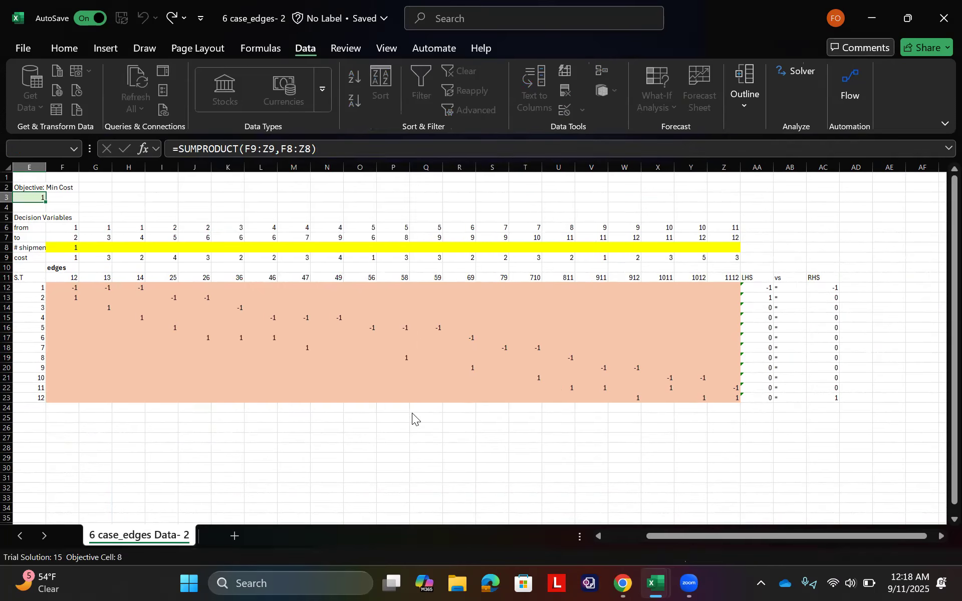
left_click(306, 318)
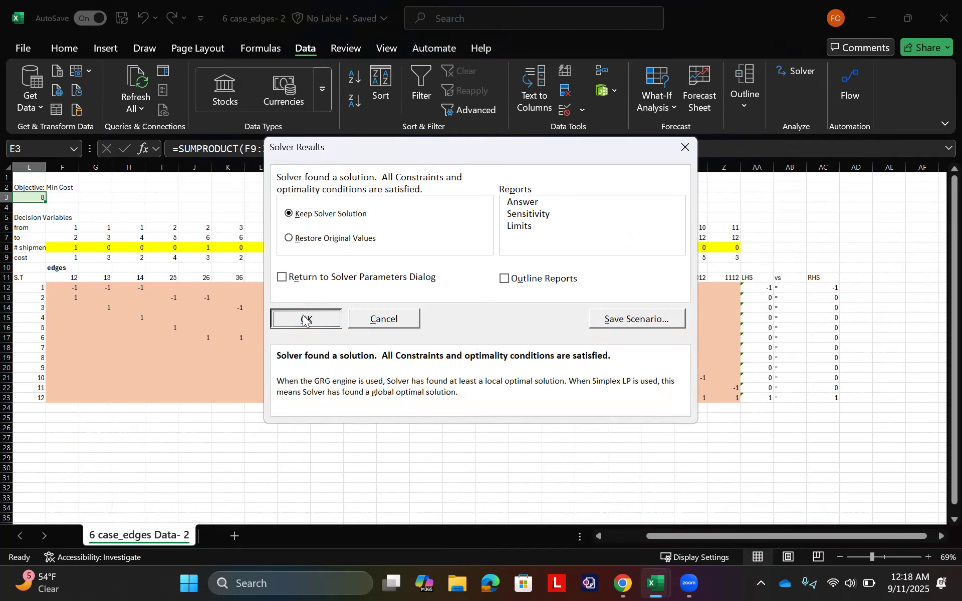
Step: Examine the shipment row's solution cells F8, J8, R8 and W8 to trace the edges of the shortest path
scroll(75, 184, "left", 3)
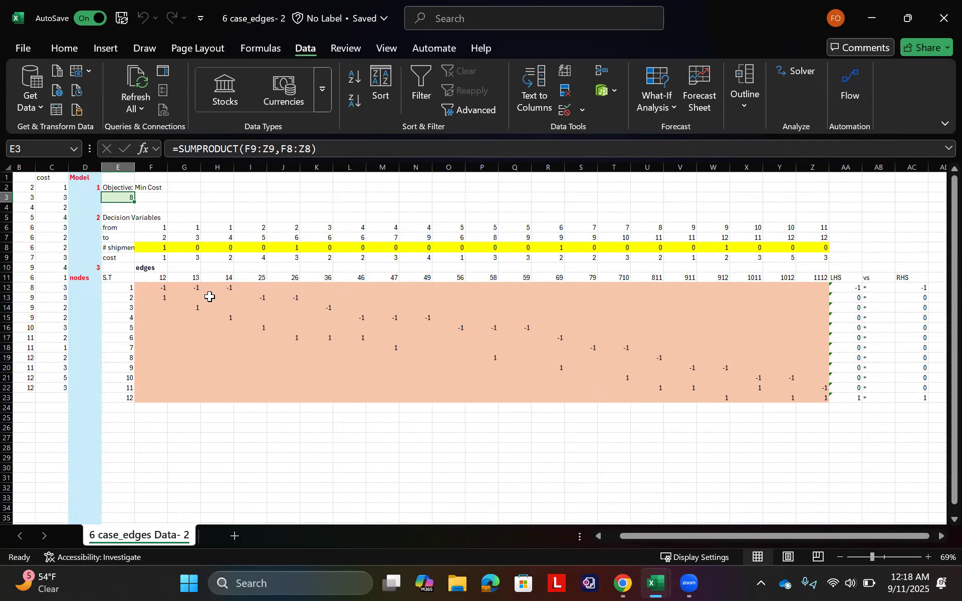
left_click(157, 248)
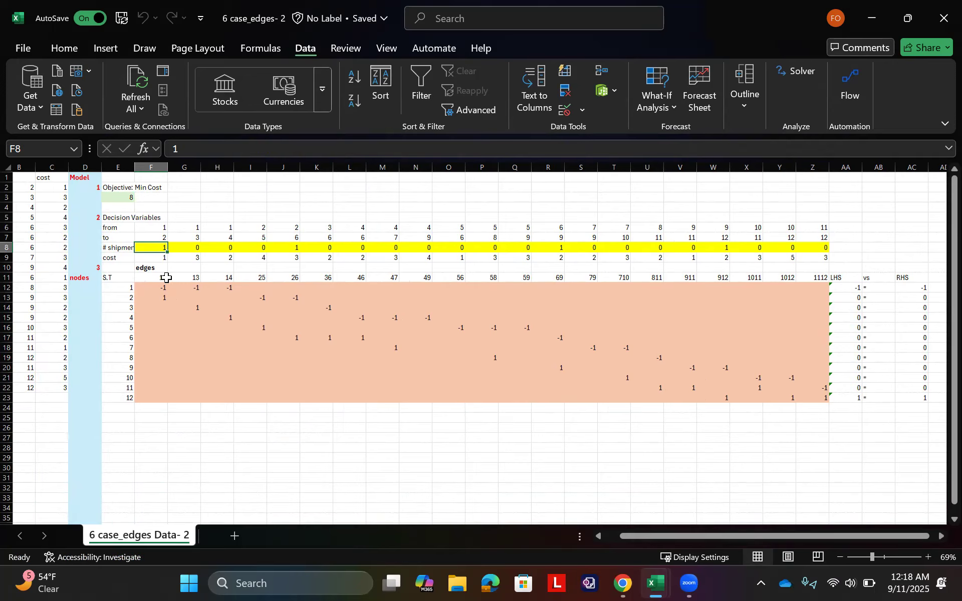
left_click(293, 247)
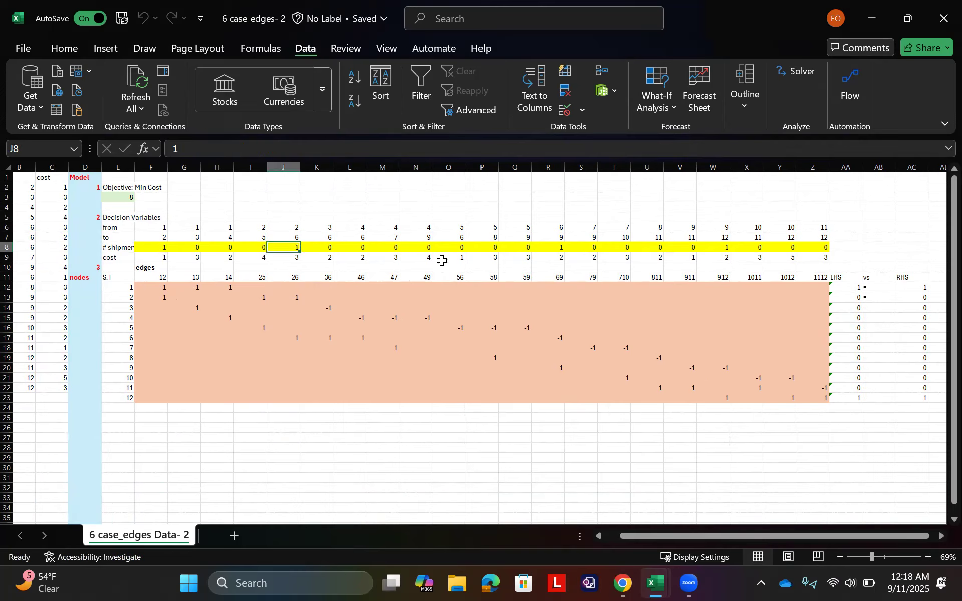
left_click(553, 246)
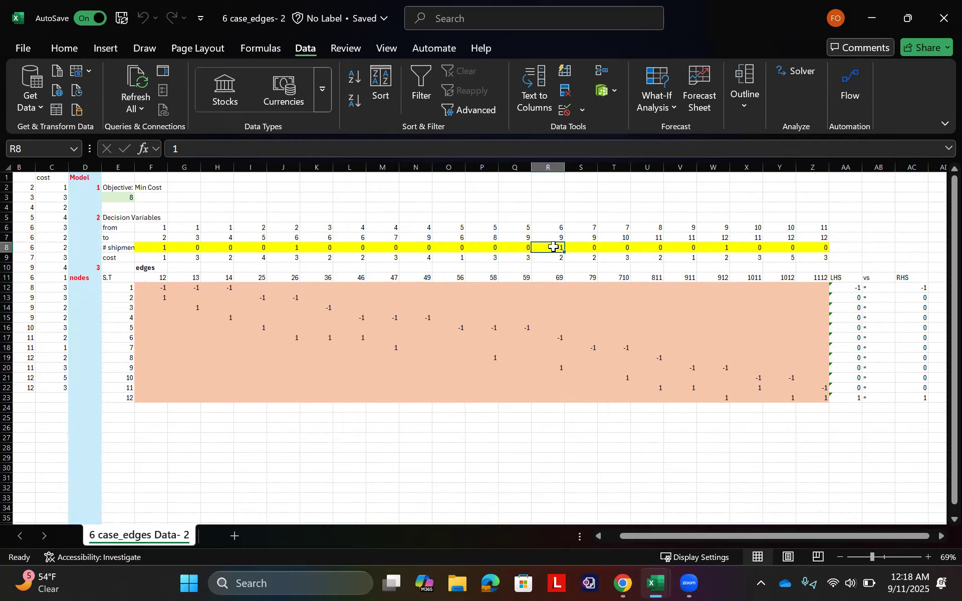
left_click(717, 248)
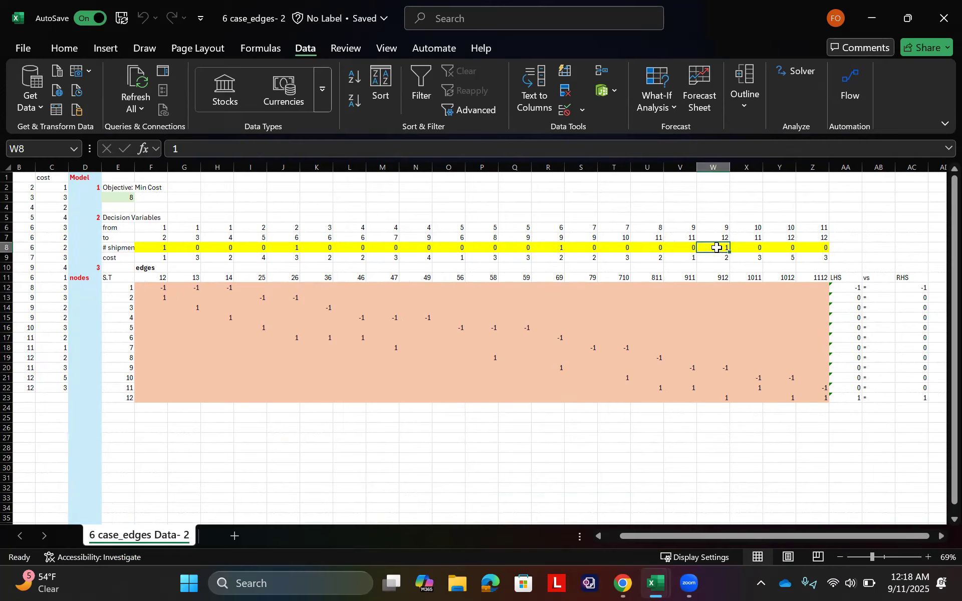